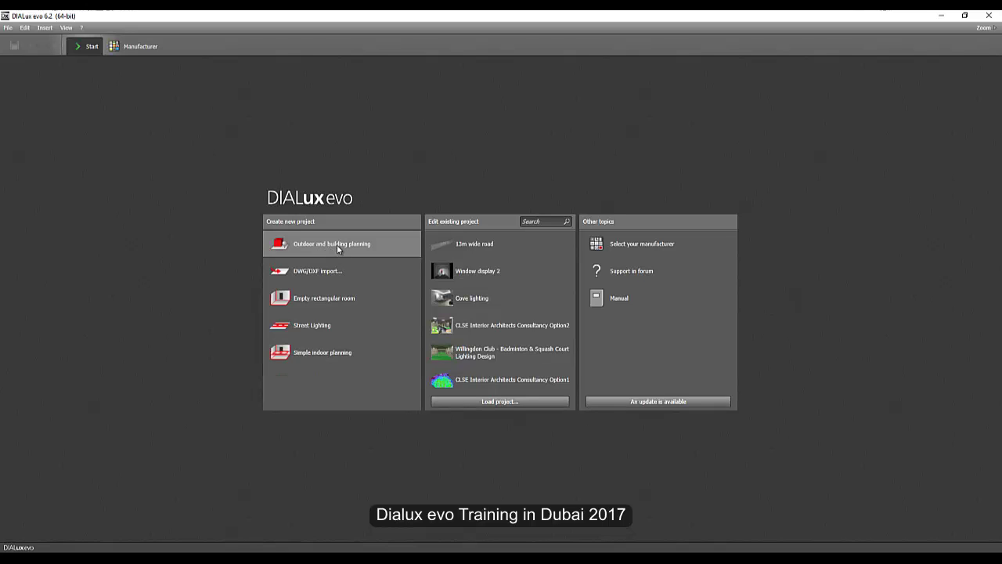
# - Create a new outdoor and building planning project
pyautogui.click(332, 249)
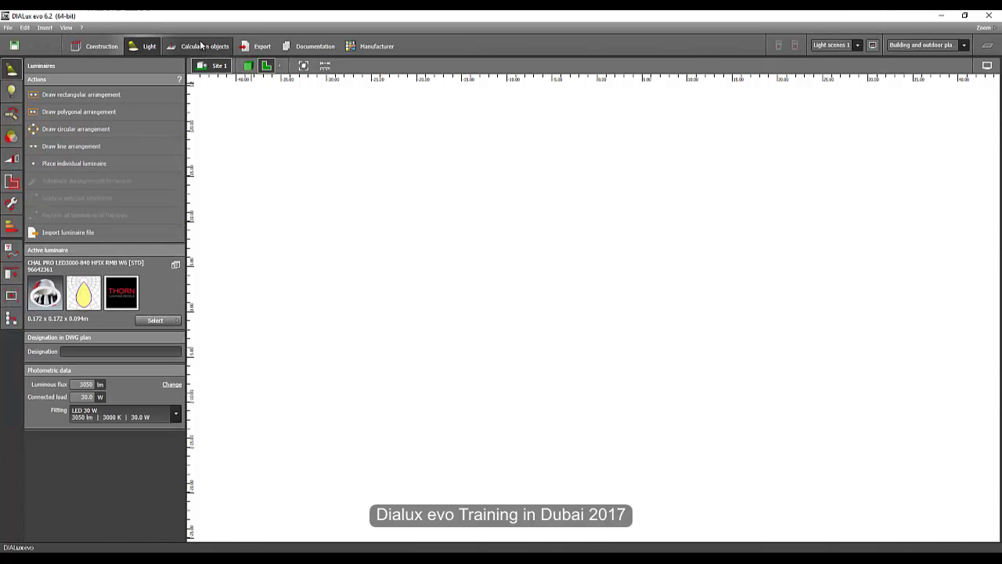
# - Look through the documentation, light, calculation objects and construction modes and the tools each one offers
pyautogui.click(313, 46)
pyautogui.click(213, 47)
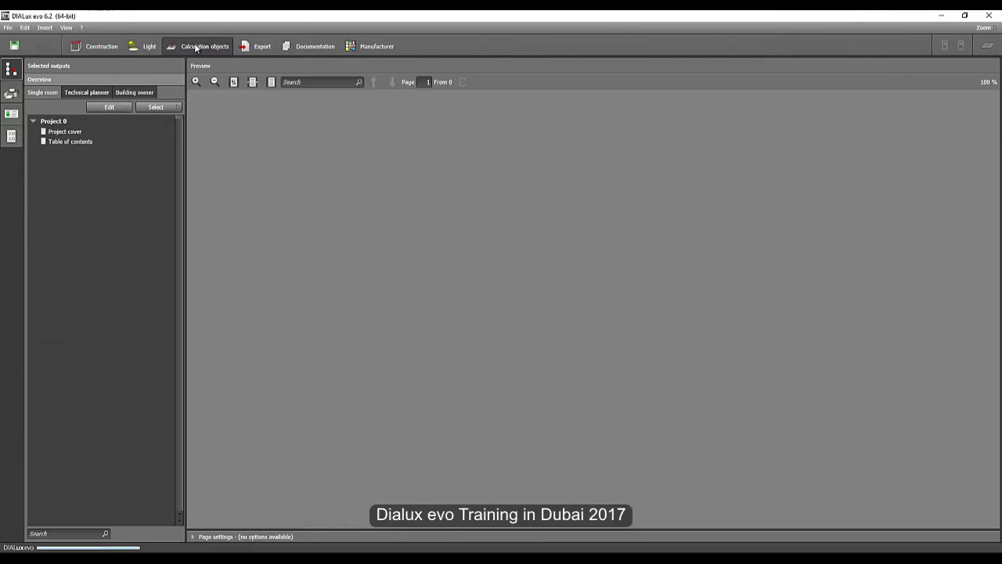
pyautogui.click(144, 46)
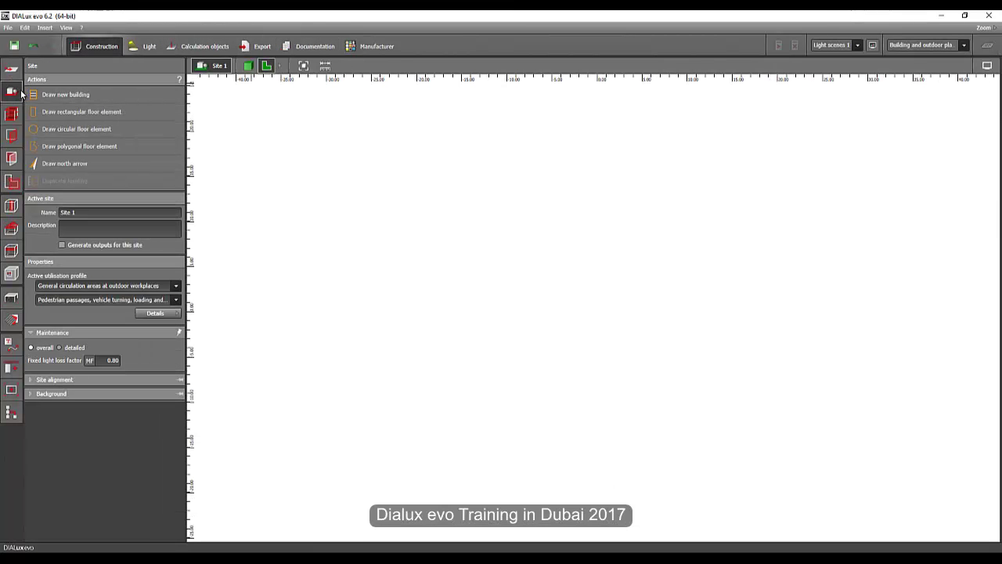
pyautogui.click(133, 46)
pyautogui.click(12, 90)
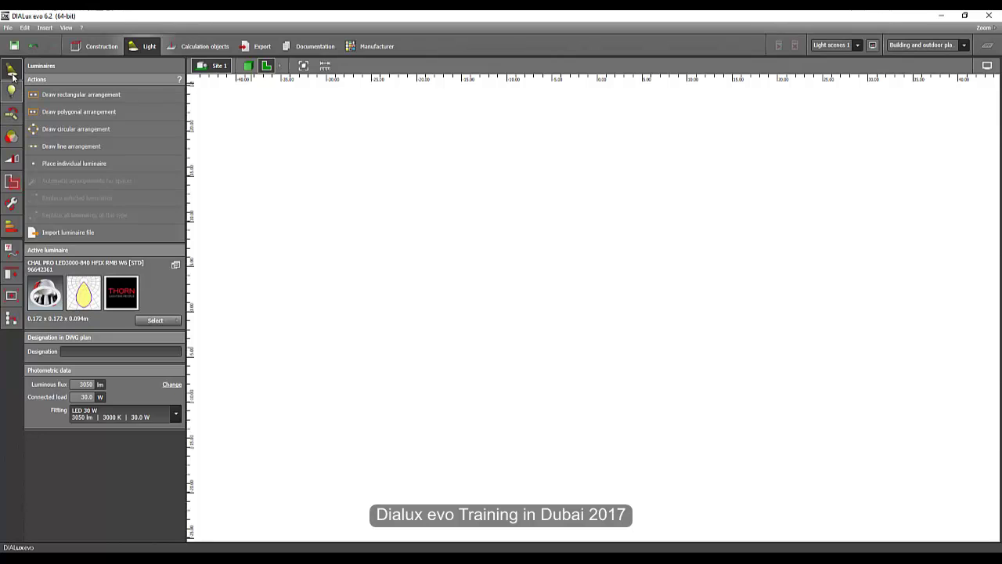
pyautogui.click(98, 45)
pyautogui.click(189, 45)
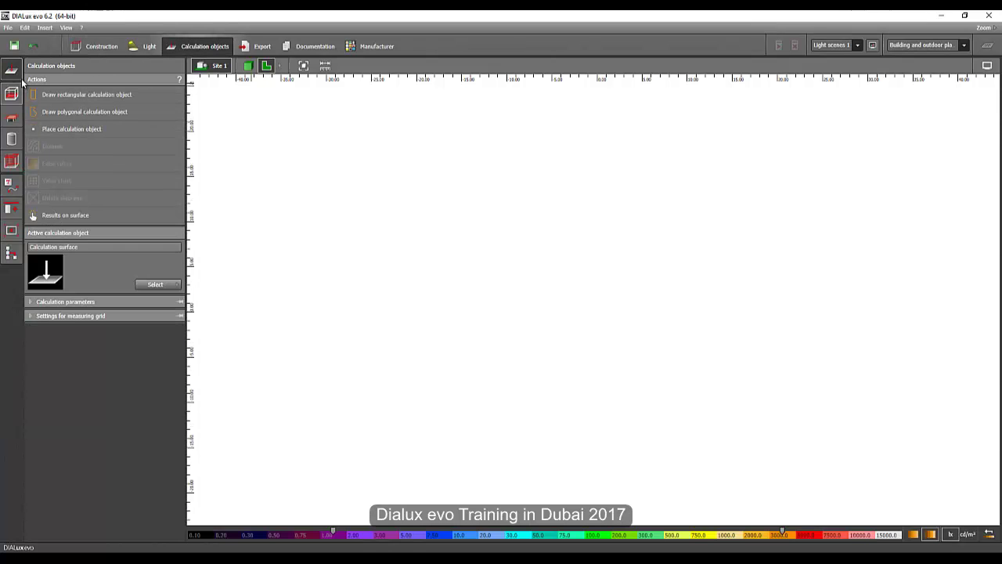
pyautogui.click(11, 94)
pyautogui.click(11, 120)
pyautogui.click(83, 53)
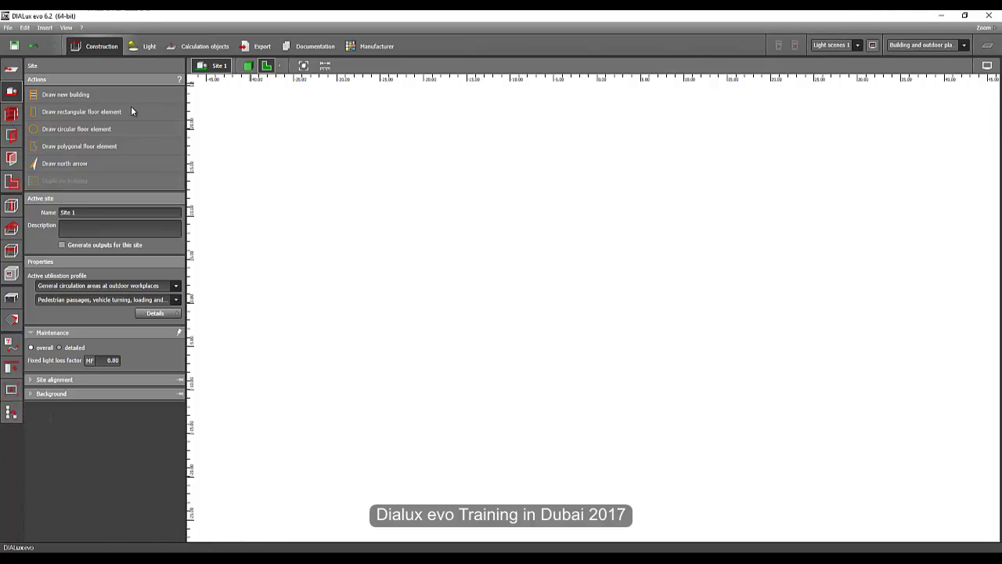
pyautogui.click(145, 47)
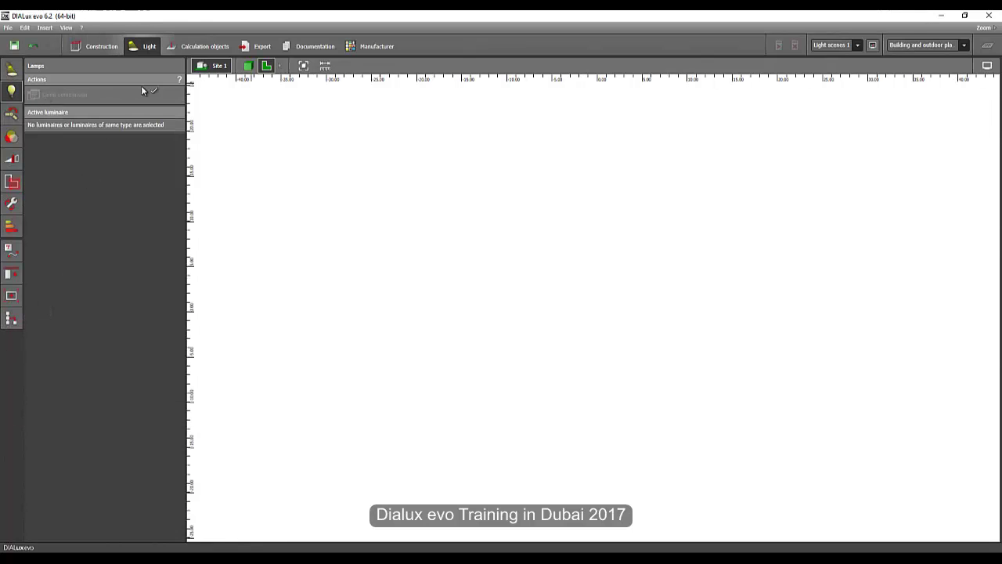
pyautogui.click(187, 46)
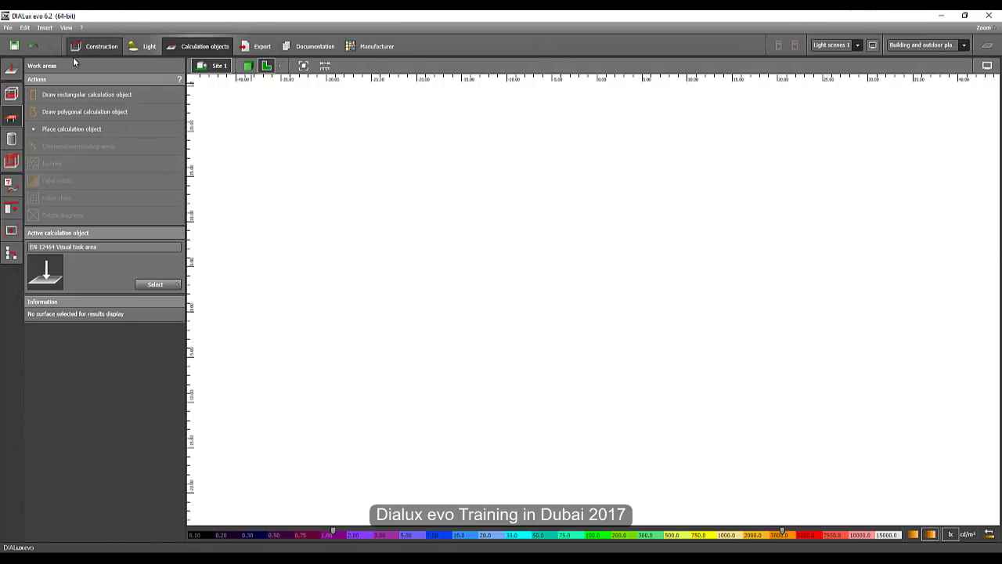
pyautogui.click(94, 47)
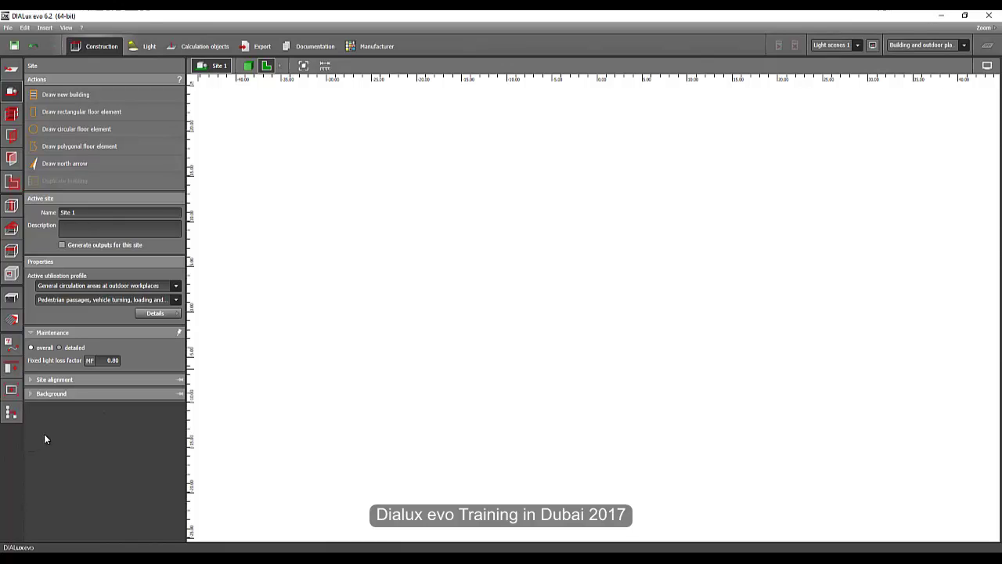
# - Draw a vertical reference line about 20.4 m long on the empty site
pyautogui.click(12, 346)
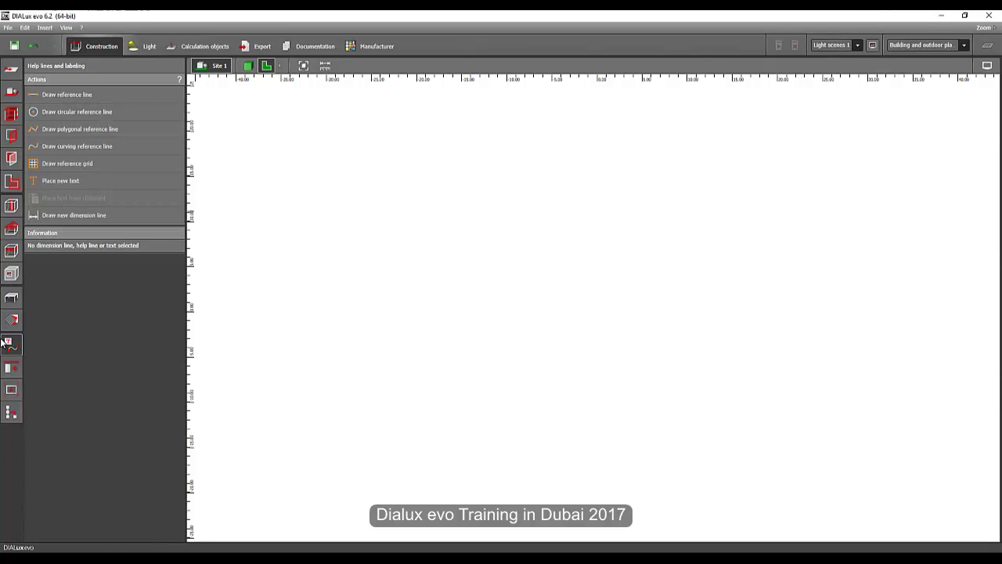
pyautogui.click(69, 95)
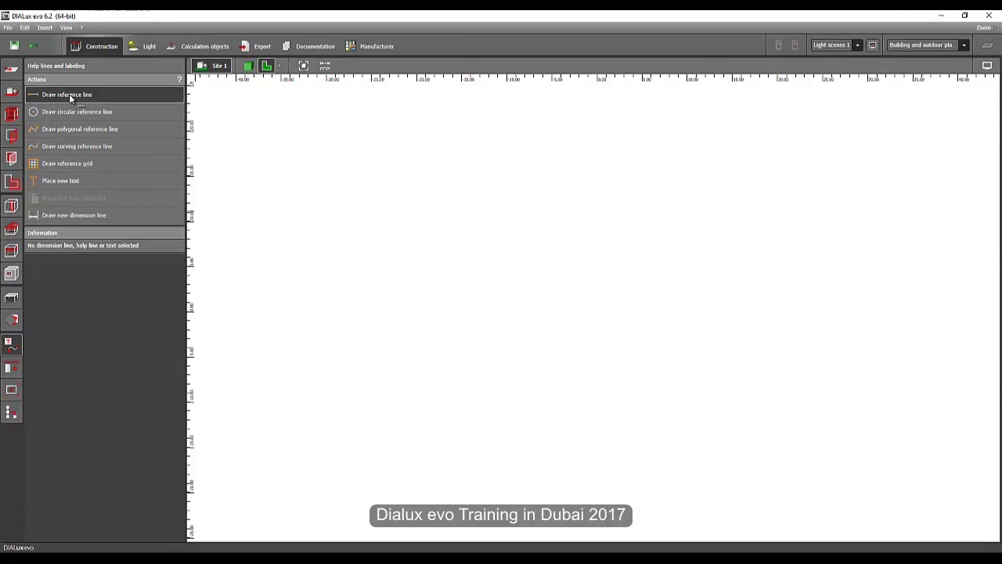
pyautogui.click(331, 197)
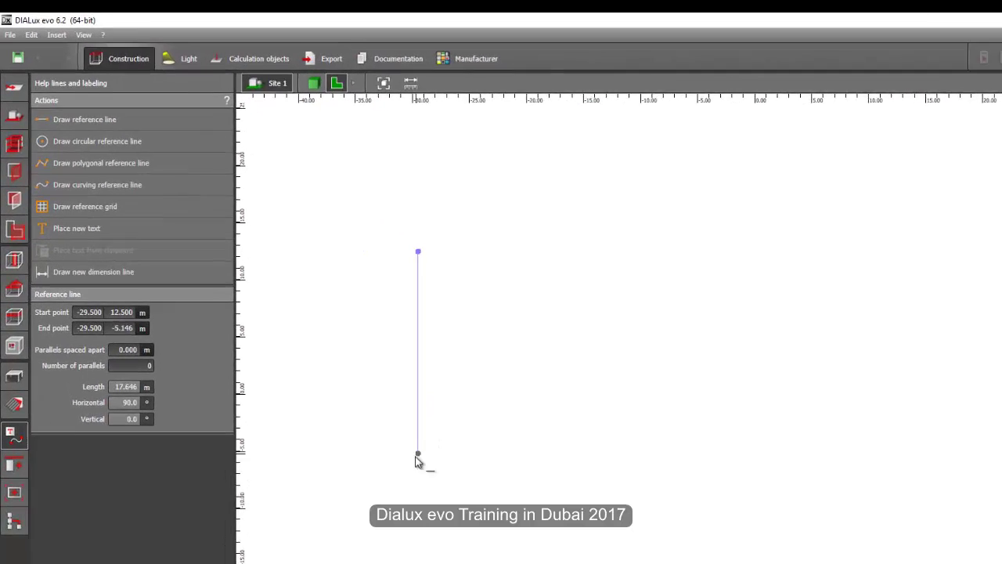
pyautogui.click(400, 482)
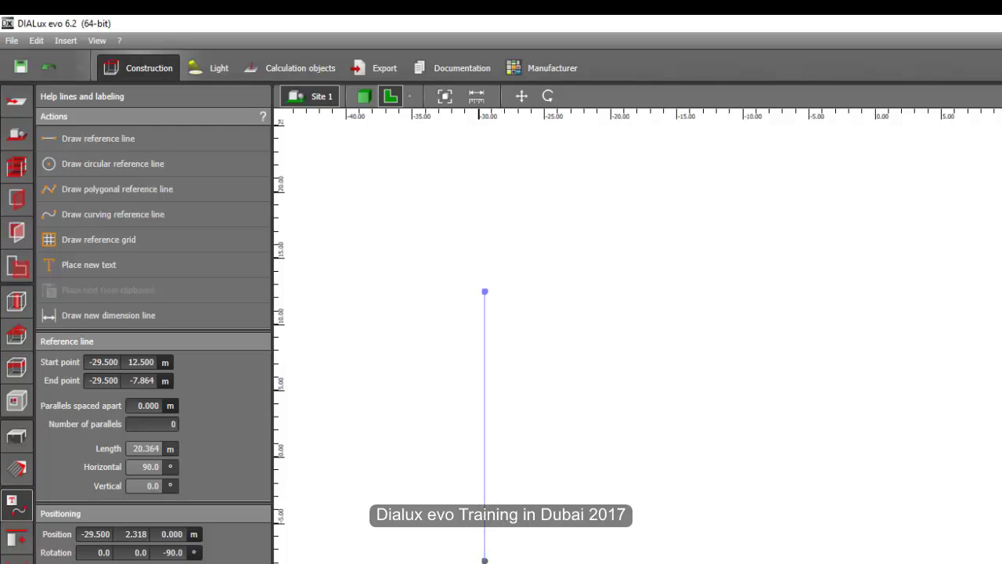
# - Give the vertical reference line one parallel spaced 5 m apart
pyautogui.click(157, 406)
pyautogui.write('5')
pyautogui.press('Return')
pyautogui.scroll(-6, 912, 461)
pyautogui.moveTo(355, 476); pyautogui.dragTo(299, 452, button='middle')
pyautogui.click(174, 423)
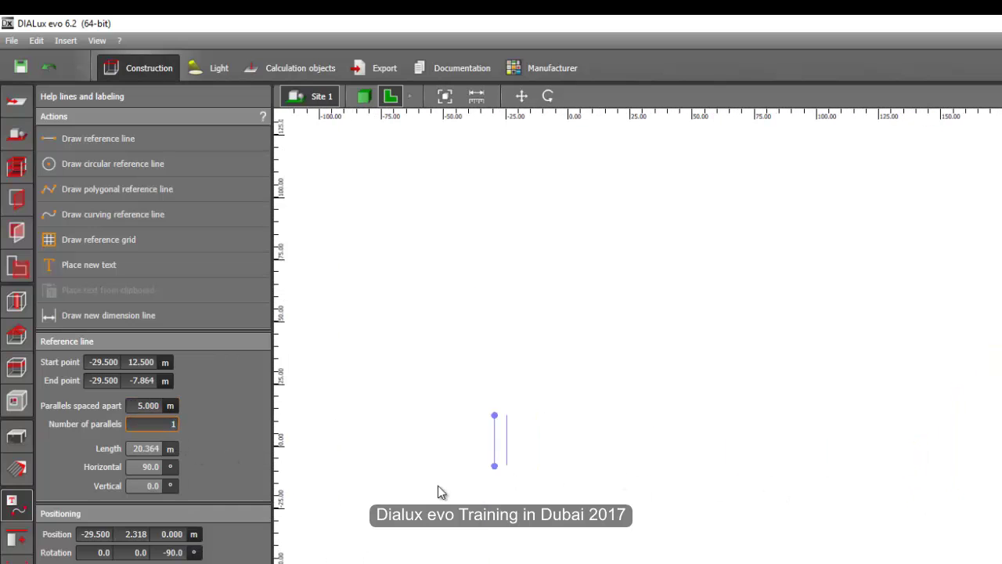
pyautogui.scroll(3, 442, 485)
pyautogui.click(443, 97)
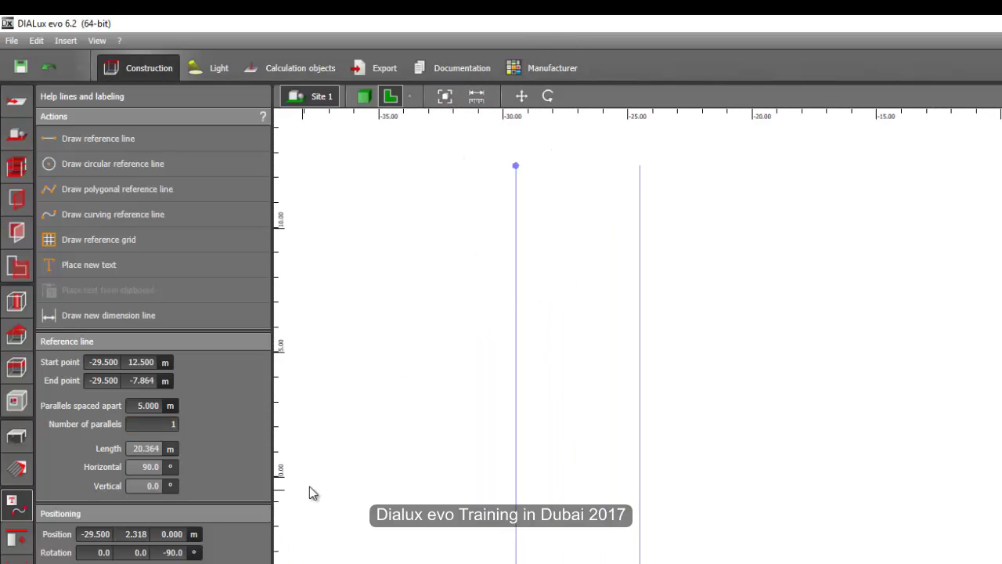
# - Draw a horizontal reference line about 8.5 m long across both vertical lines, with three parallels spaced 4 m apart
pyautogui.click(109, 141)
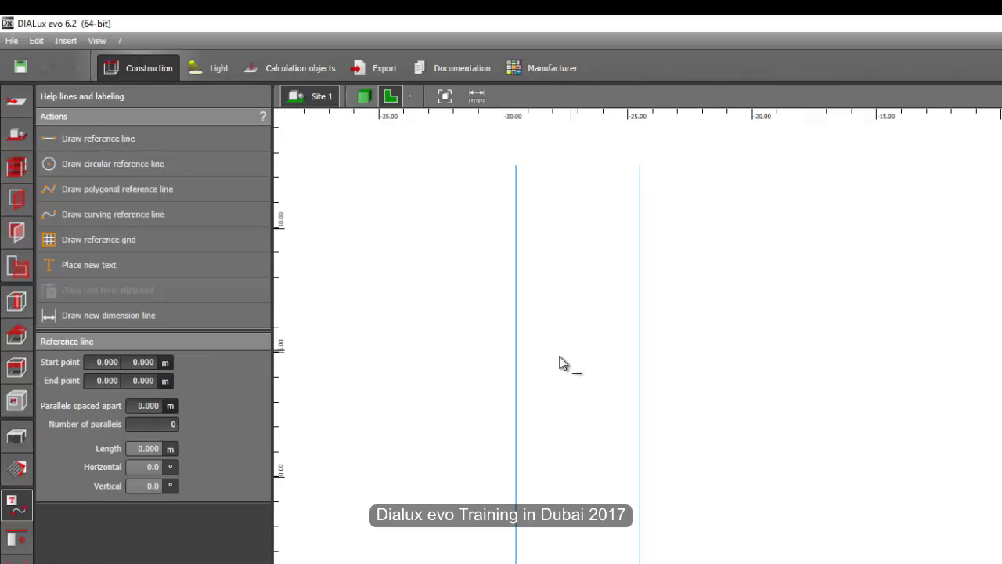
pyautogui.click(503, 340)
pyautogui.click(715, 340)
pyautogui.click(156, 405)
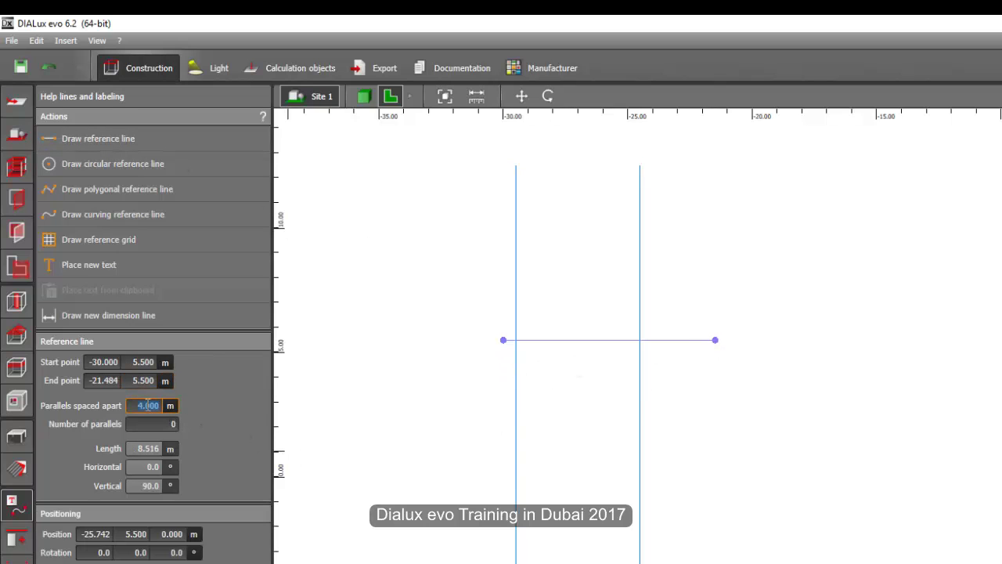
pyautogui.click(164, 423)
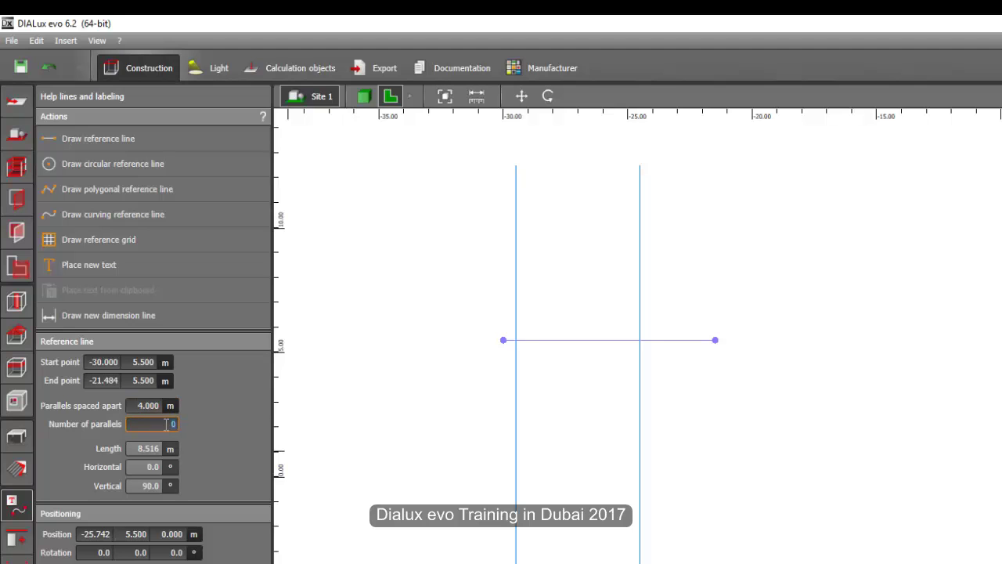
pyautogui.write('1')
pyautogui.press('Return')
pyautogui.press('Return')
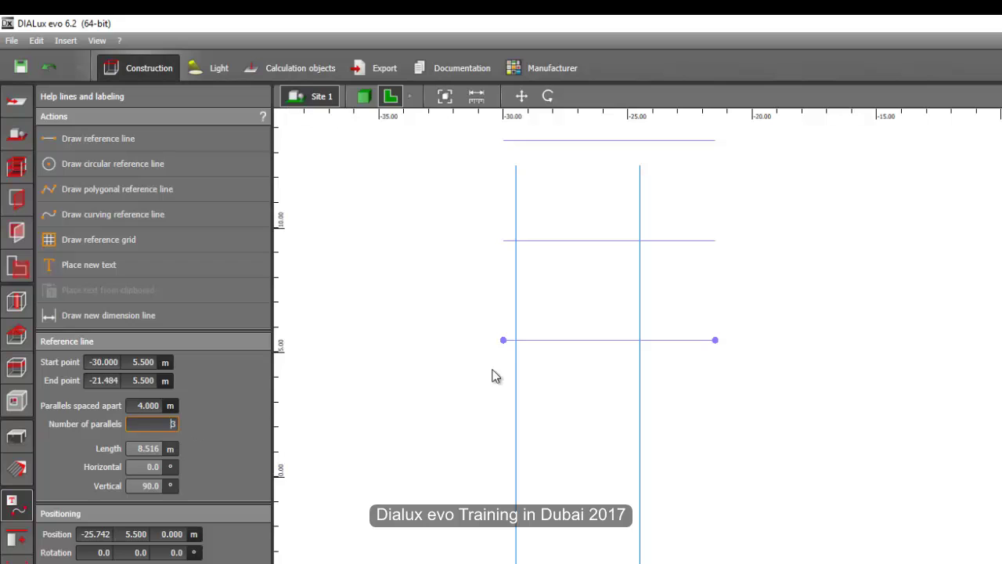
# - Move both ends of the horizontal reference line down to about y = 2.18 m and reduce its parallels to one
pyautogui.moveTo(574, 275); pyautogui.dragTo(561, 445, button='middle')
pyautogui.scroll(-3, 560, 444)
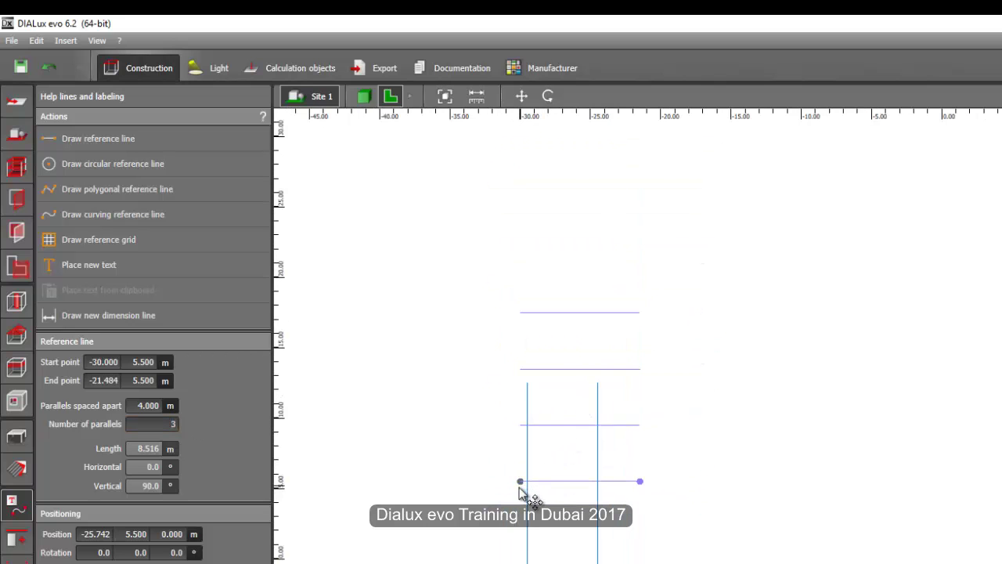
pyautogui.moveTo(520, 480); pyautogui.dragTo(520, 528)
pyautogui.moveTo(639, 483); pyautogui.dragTo(640, 533)
pyautogui.scroll(5, 476, 537)
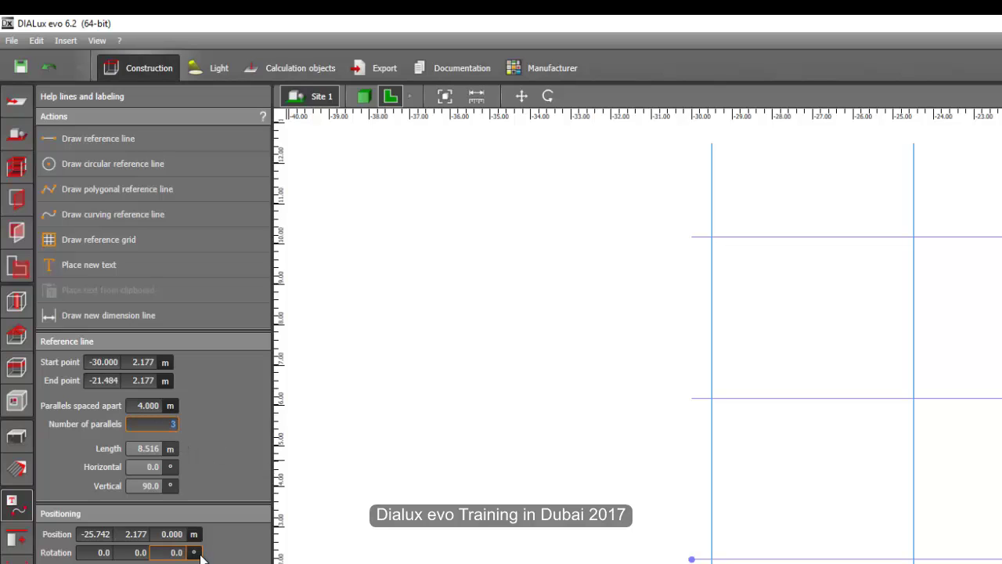
pyautogui.scroll(-4, 624, 476)
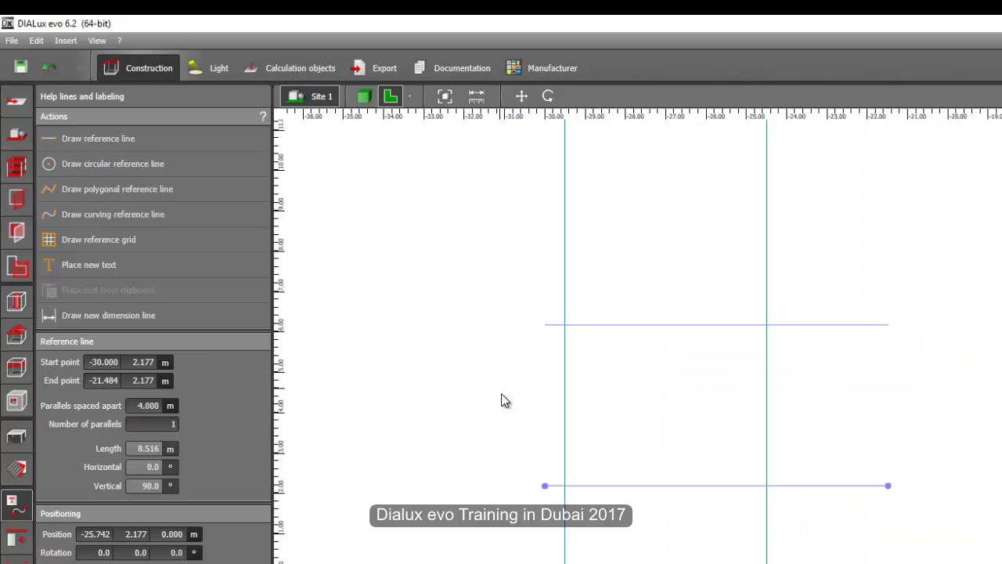
# - Shorten the vertical reference lines to 4 m so both ends meet the two horizontal lines
pyautogui.click(538, 552)
pyautogui.moveTo(550, 563); pyautogui.dragTo(531, 492)
pyautogui.click(538, 563)
pyautogui.moveTo(538, 563); pyautogui.dragTo(537, 454)
pyautogui.moveTo(542, 228); pyautogui.dragTo(548, 362)
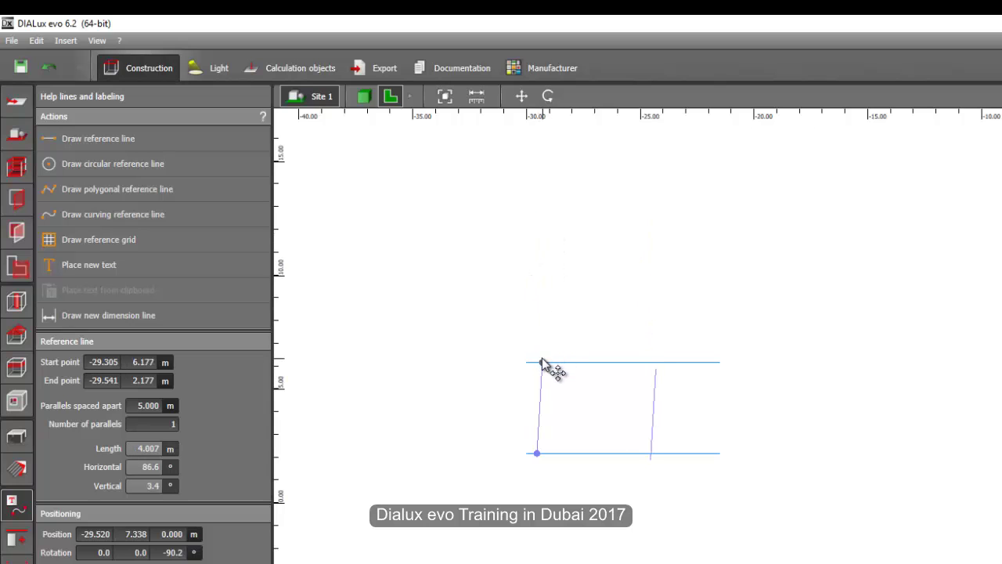
pyautogui.scroll(2, 563, 415)
pyautogui.scroll(1, 562, 415)
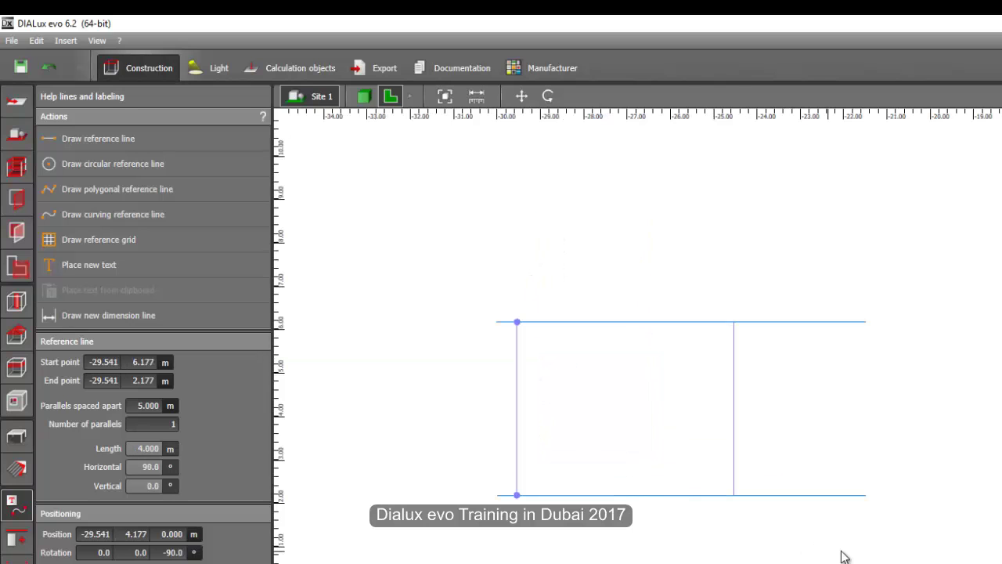
# - Shorten both ends of the horizontal reference lines to the vertical lines so that they close a rectangle
pyautogui.click(810, 495)
pyautogui.moveTo(503, 496); pyautogui.dragTo(516, 497)
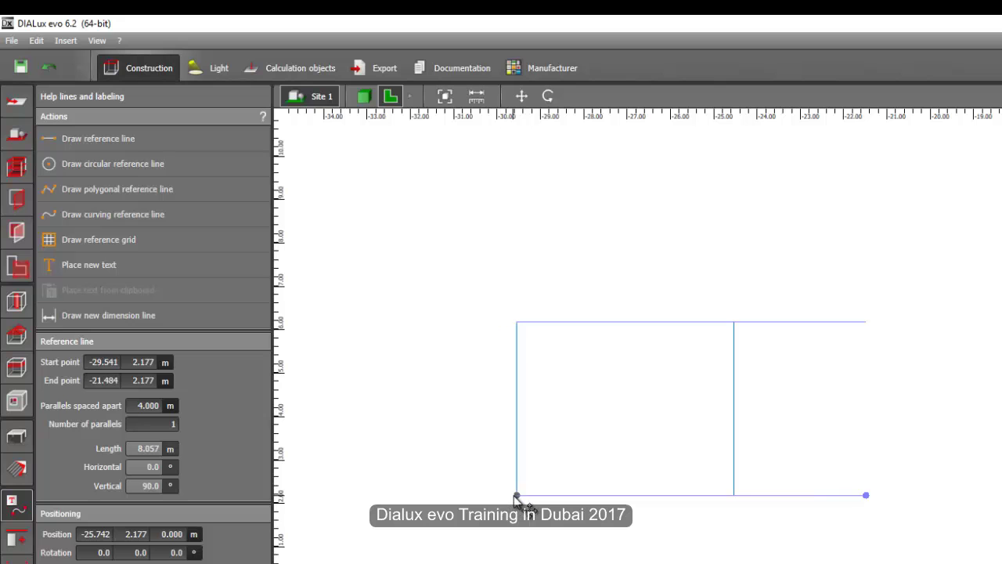
pyautogui.moveTo(868, 496); pyautogui.dragTo(729, 494)
pyautogui.click(861, 417)
pyautogui.scroll(2, 741, 520)
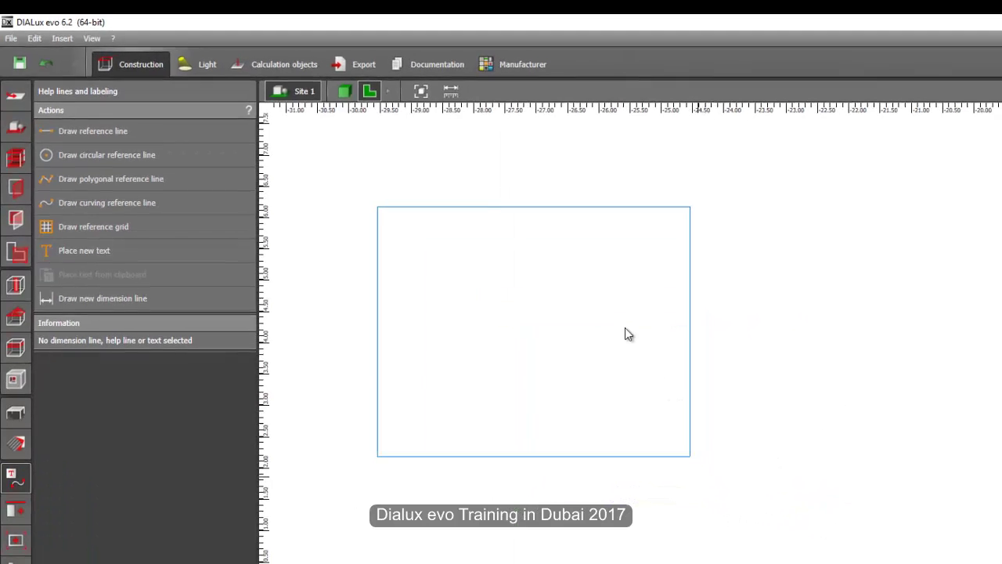
pyautogui.moveTo(624, 327); pyautogui.dragTo(686, 370, button='middle')
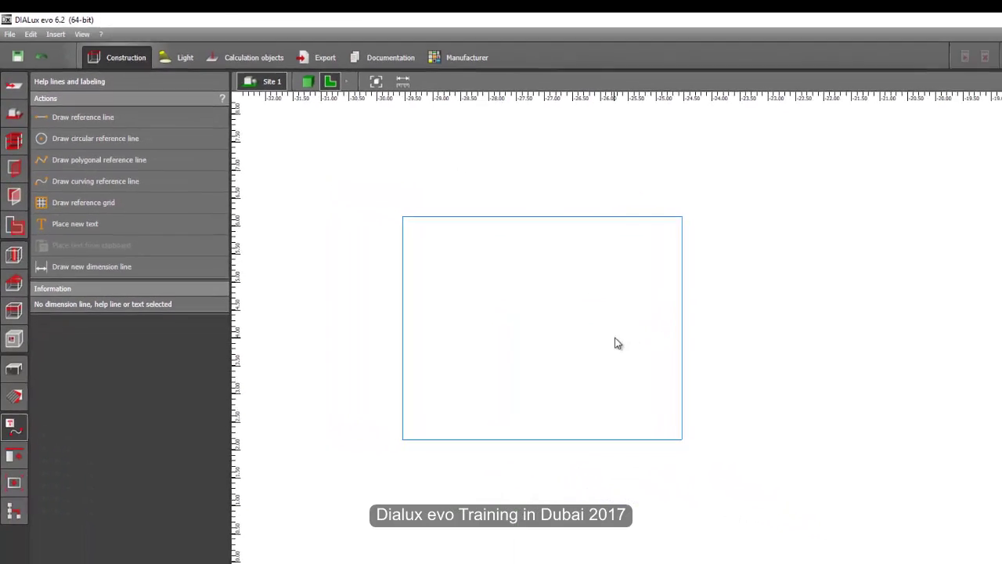
pyautogui.scroll(-2, 692, 377)
pyautogui.scroll(1, 632, 316)
pyautogui.click(424, 91)
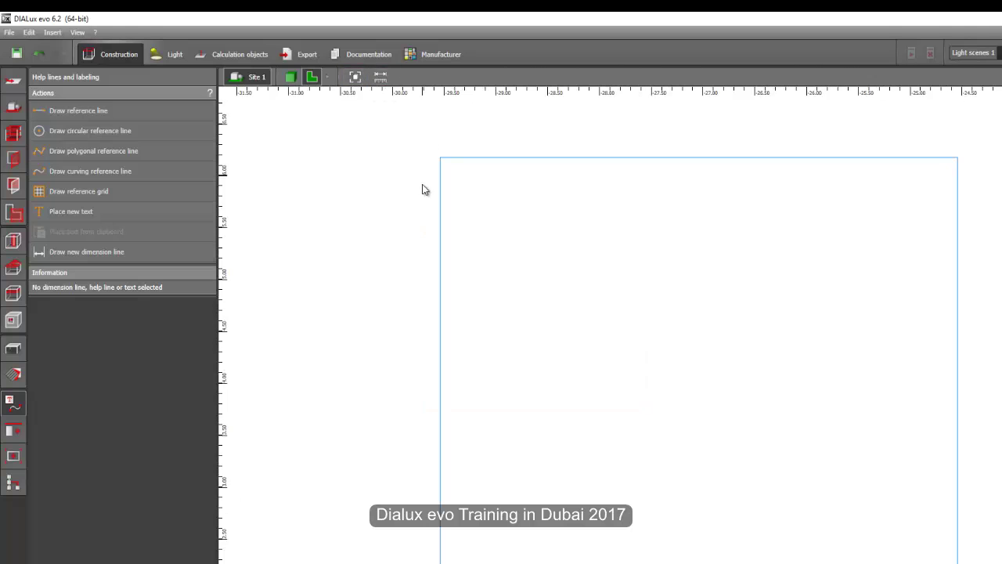
pyautogui.scroll(-1, 384, 215)
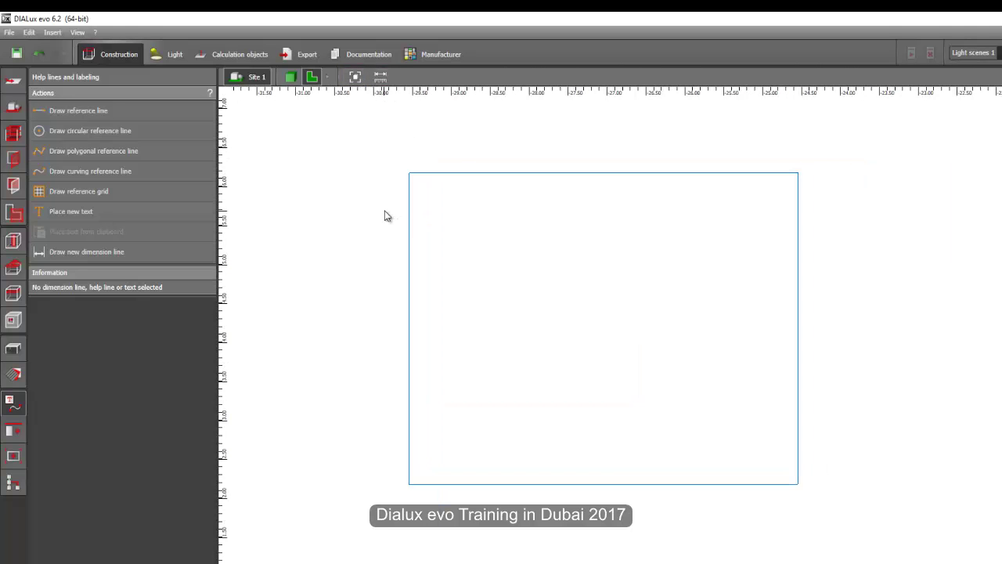
# - Draw a rectangular floor element of about 9.5 × 8.9 m on the site, enclosing the reference-line rectangle
pyautogui.click(12, 108)
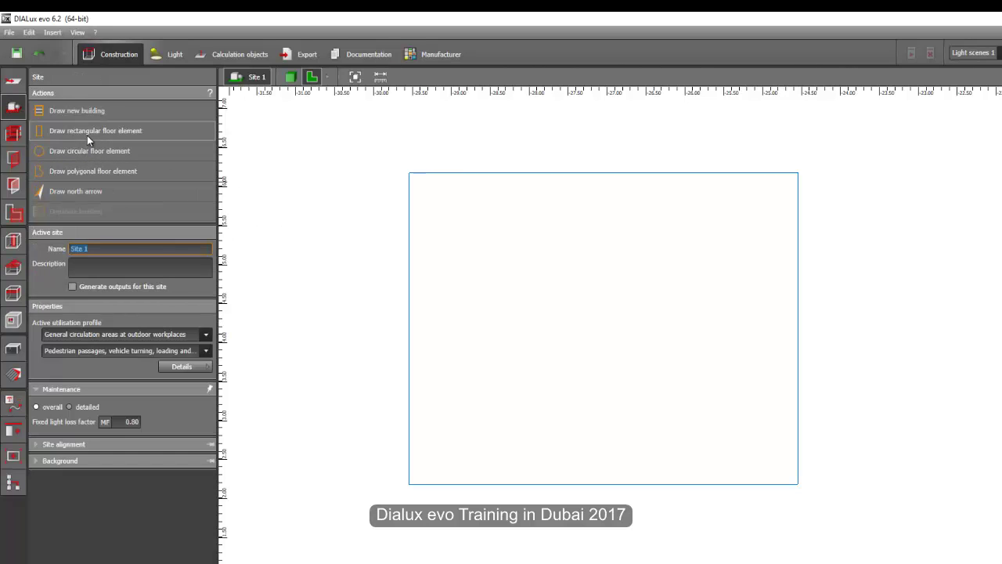
pyautogui.moveTo(260, 210); pyautogui.dragTo(311, 258, button='middle')
pyautogui.scroll(-1, 313, 258)
pyautogui.scroll(-1, 392, 266)
pyautogui.moveTo(397, 265); pyautogui.dragTo(480, 289, button='middle')
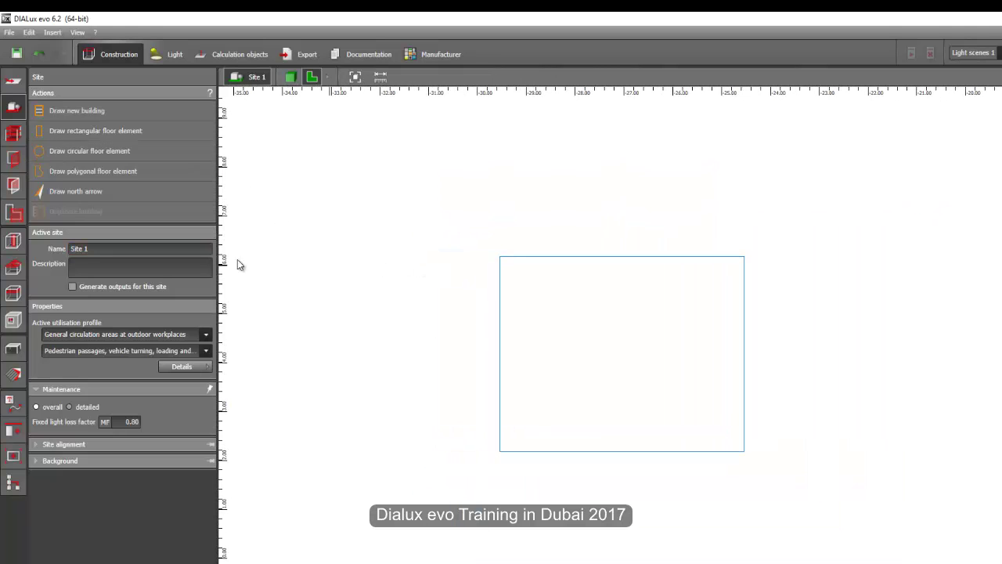
pyautogui.click(81, 134)
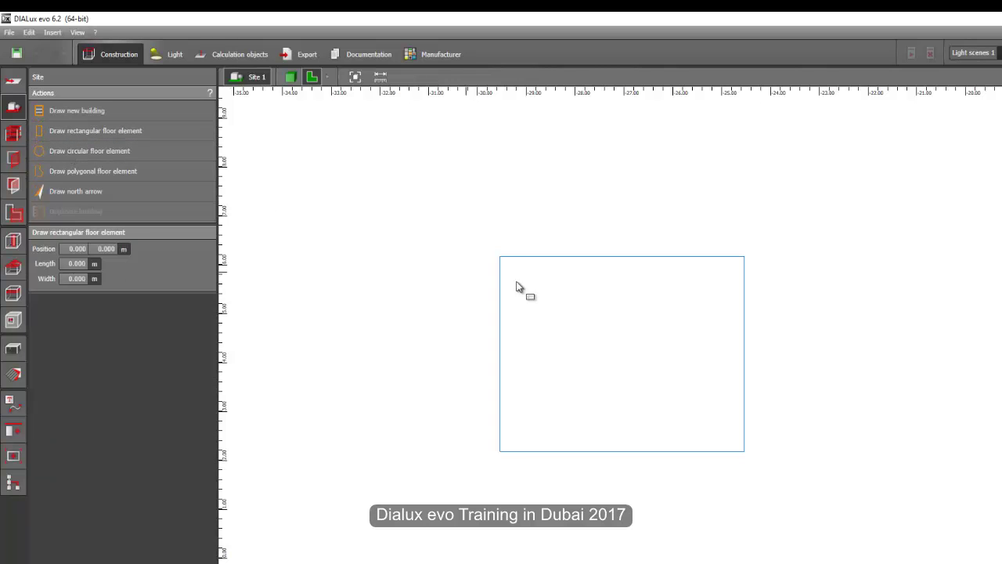
pyautogui.click(380, 153)
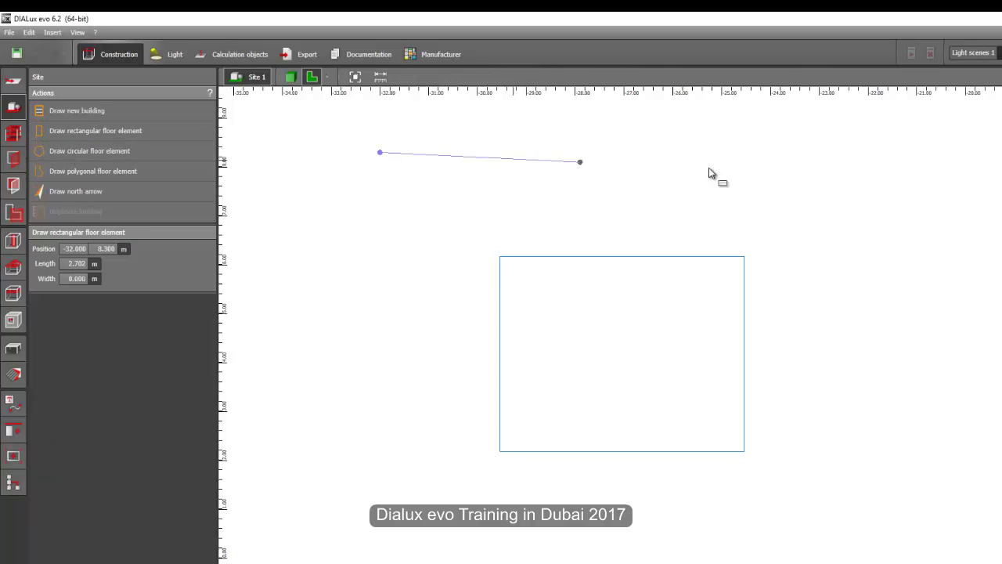
pyautogui.click(844, 153)
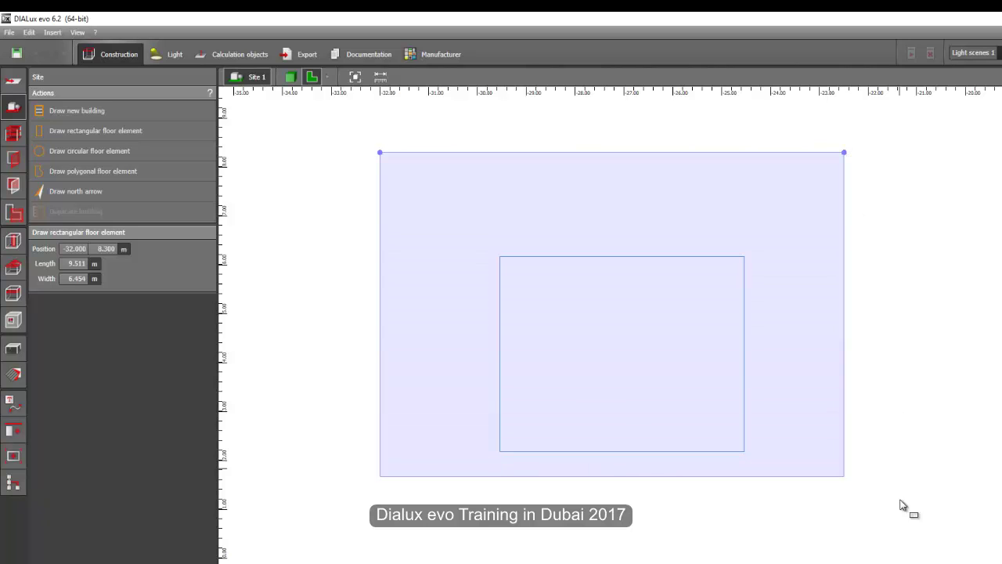
pyautogui.click(930, 524)
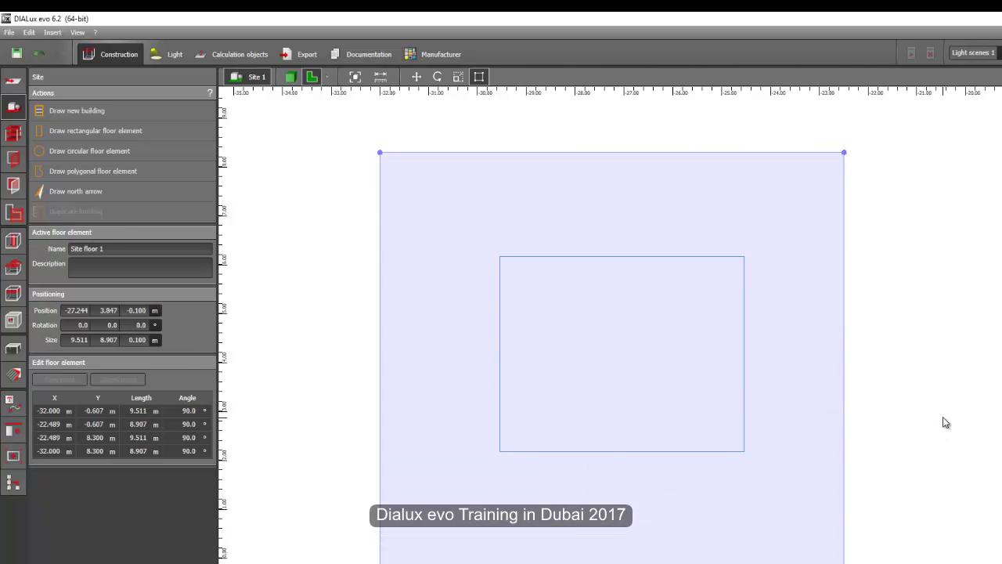
# - Examine the site floor and the reference-line outline in the 3D view from several angles and distances
pyautogui.click(890, 445)
pyautogui.click(289, 78)
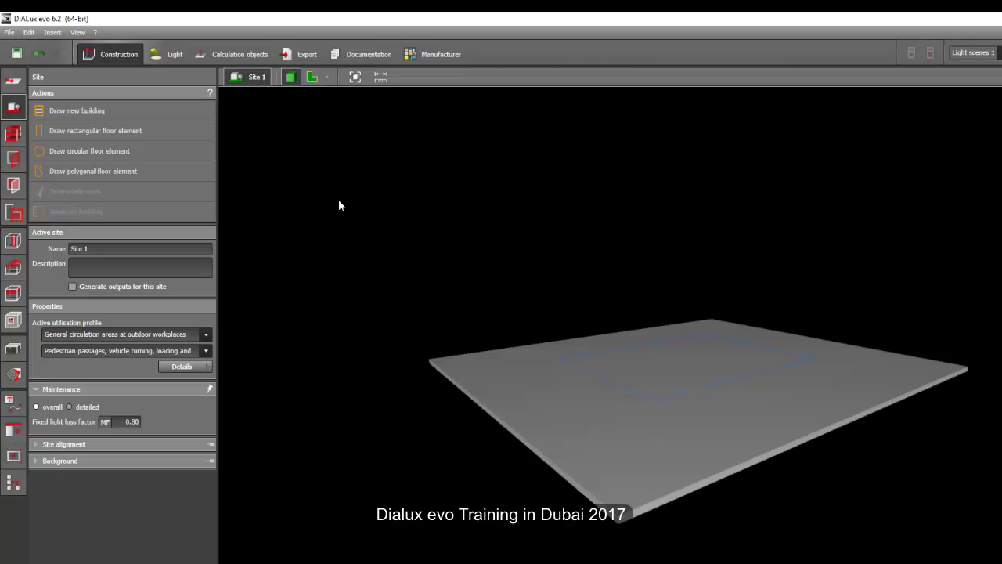
pyautogui.moveTo(404, 264); pyautogui.dragTo(521, 360)
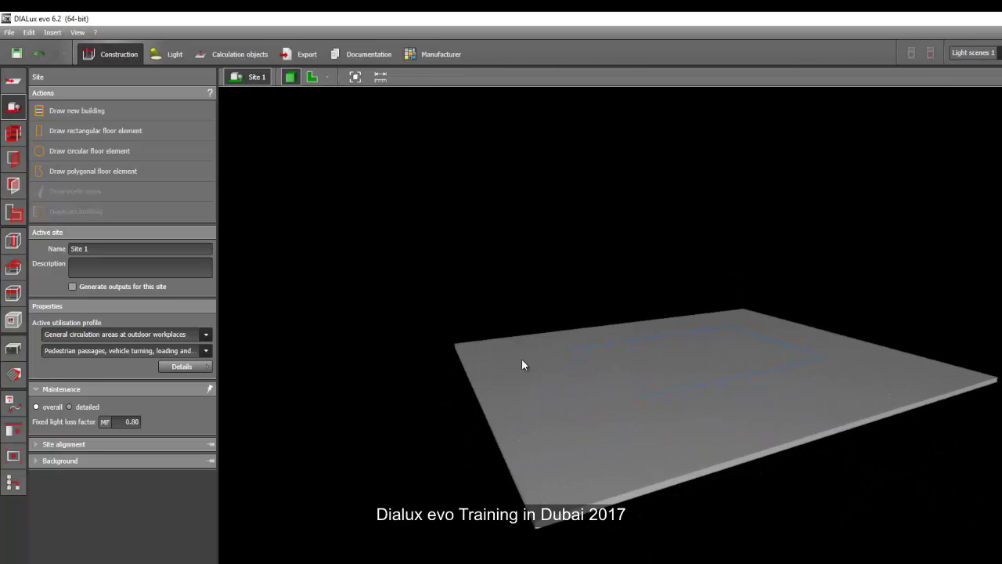
pyautogui.scroll(2, 545, 354)
pyautogui.scroll(1, 533, 351)
pyautogui.scroll(-4, 517, 347)
pyautogui.scroll(3, 563, 237)
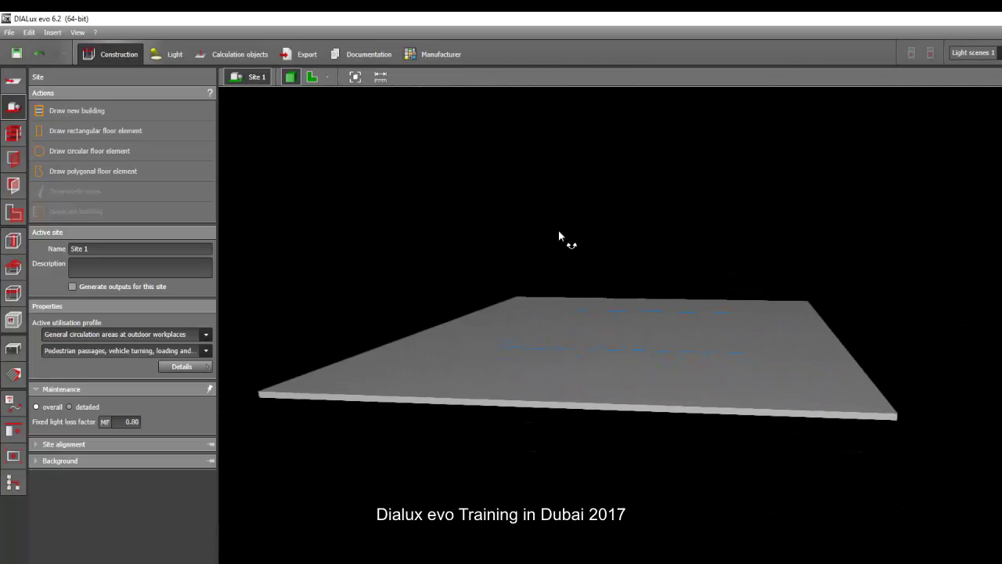
pyautogui.scroll(-4, 593, 403)
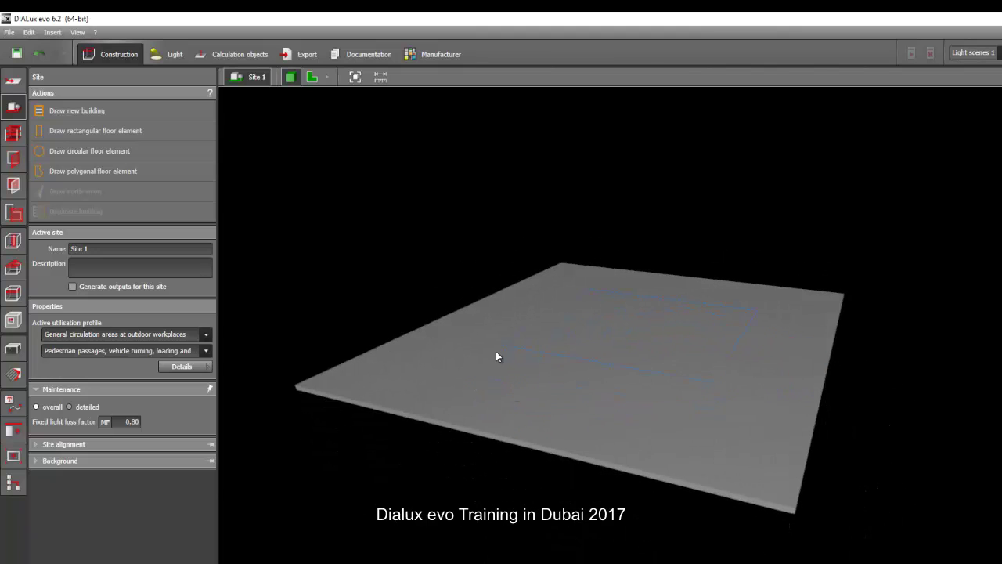
pyautogui.scroll(5, 470, 337)
pyautogui.moveTo(454, 327); pyautogui.dragTo(511, 269)
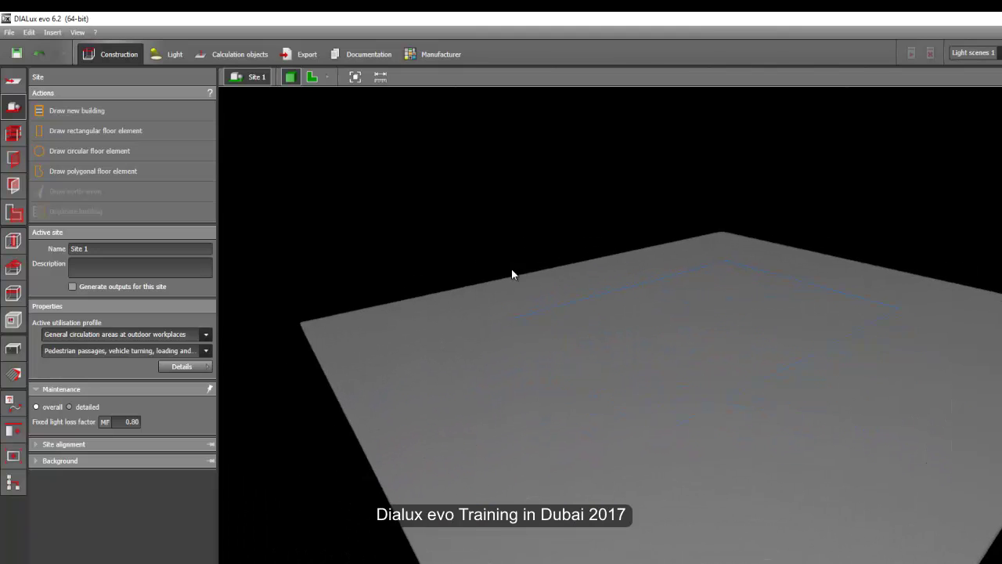
# - Compare the floor plan and 3D views of the site, ending in the floor plan
pyautogui.click(313, 77)
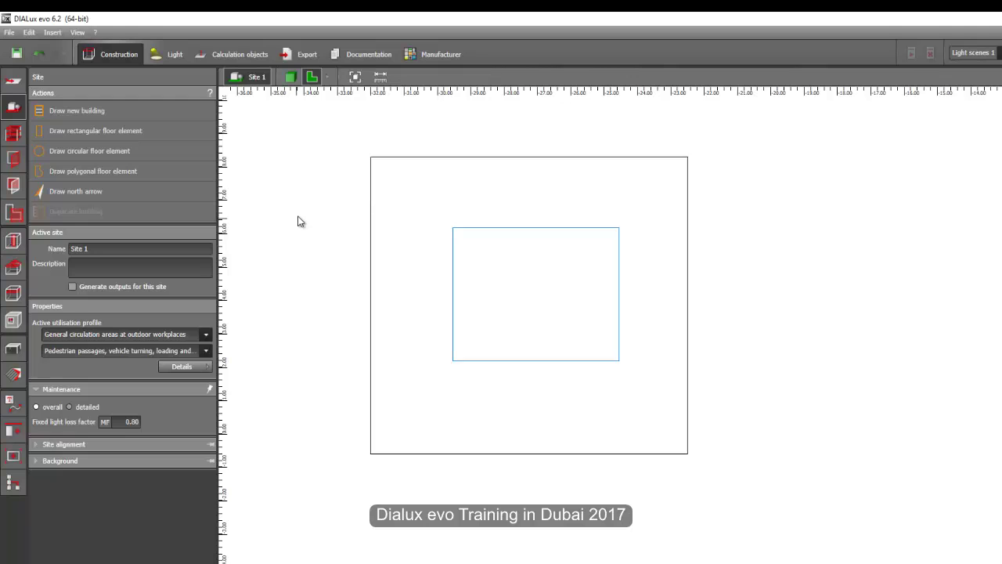
pyautogui.moveTo(298, 217); pyautogui.dragTo(286, 244, button='middle')
pyautogui.click(293, 77)
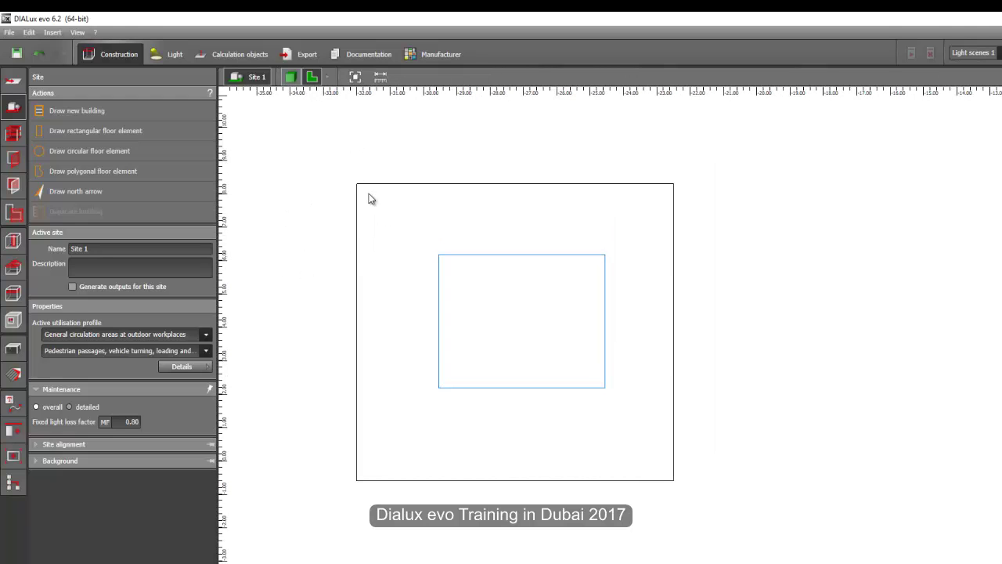
pyautogui.press('F3')
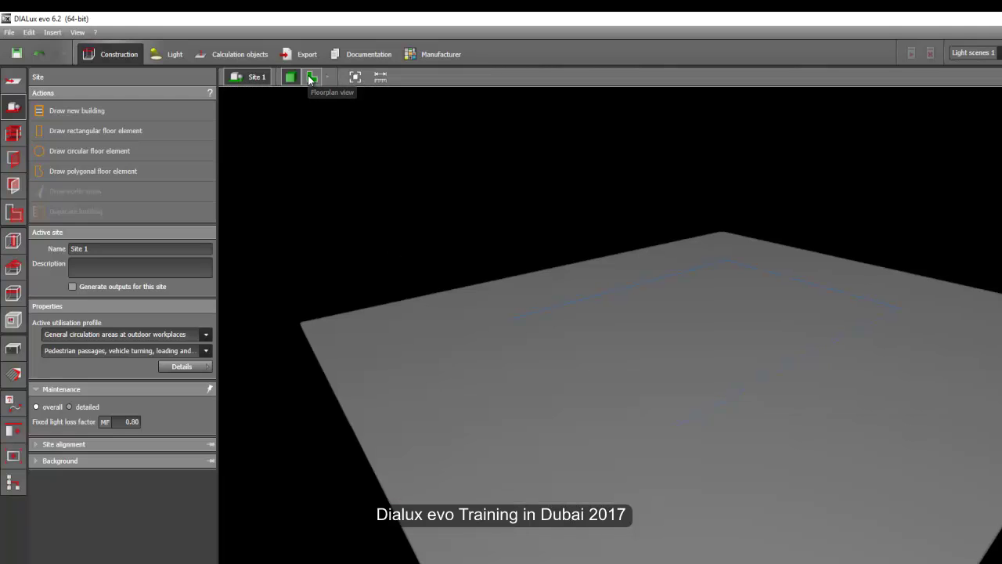
pyautogui.click(310, 77)
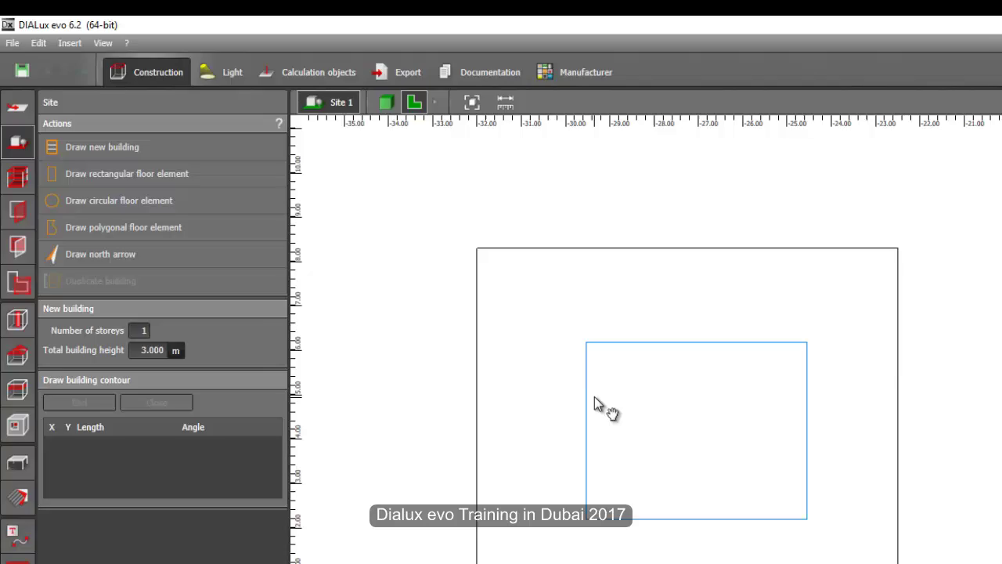
# - Draw a new 5 × 4 m building contour by tracing the corners of the reference-line rectangle, and close it
pyautogui.click(157, 149)
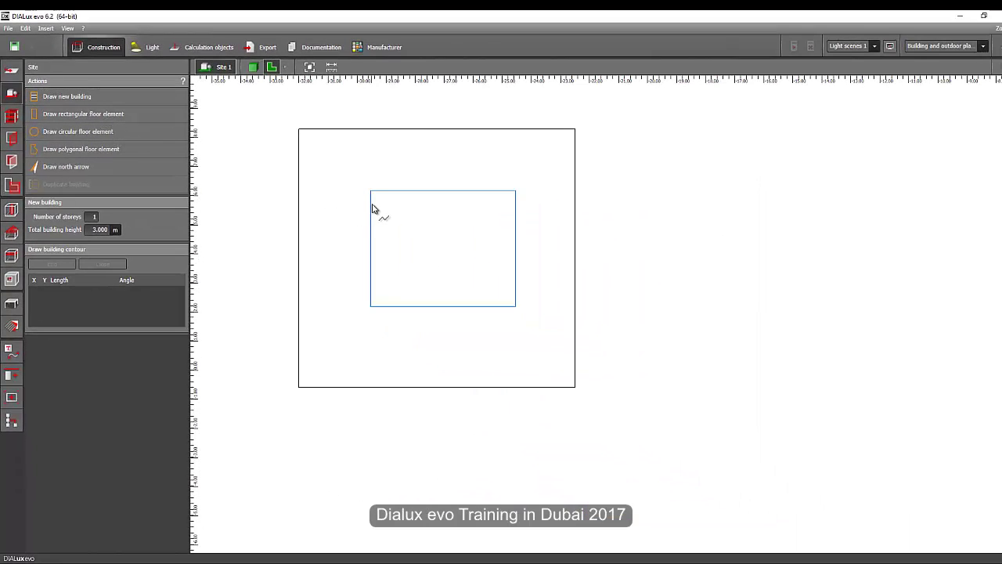
pyautogui.scroll(2, 373, 209)
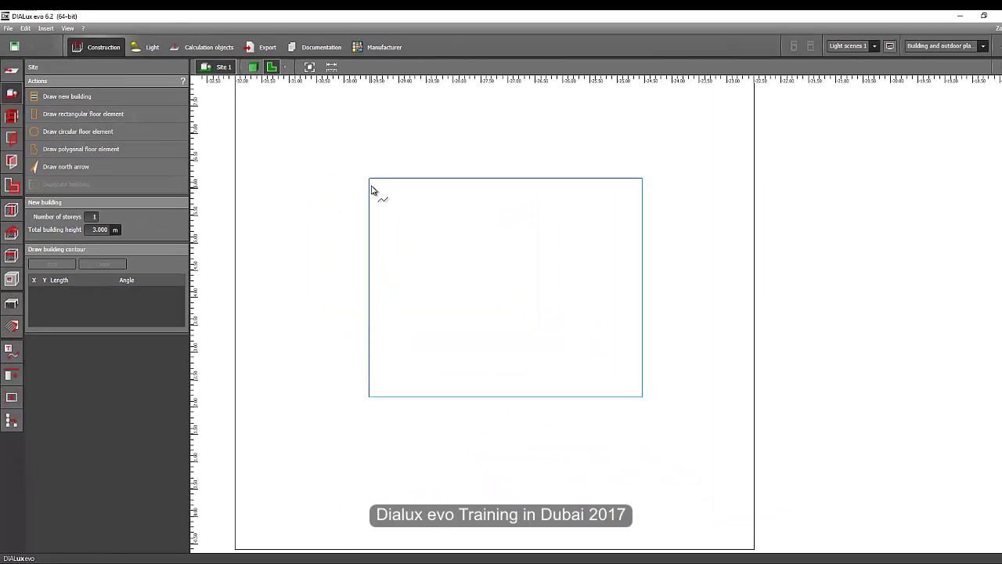
pyautogui.click(369, 178)
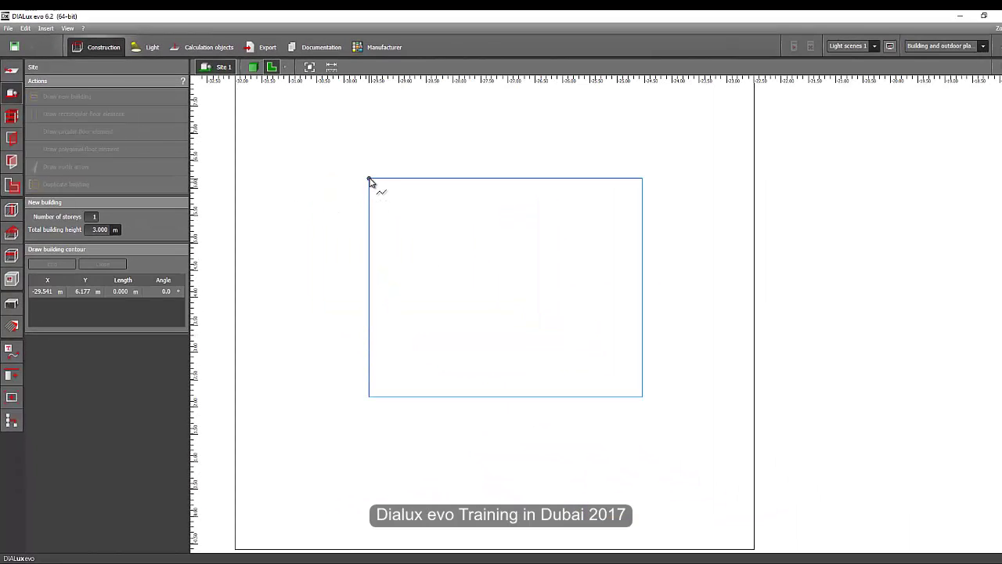
pyautogui.click(642, 179)
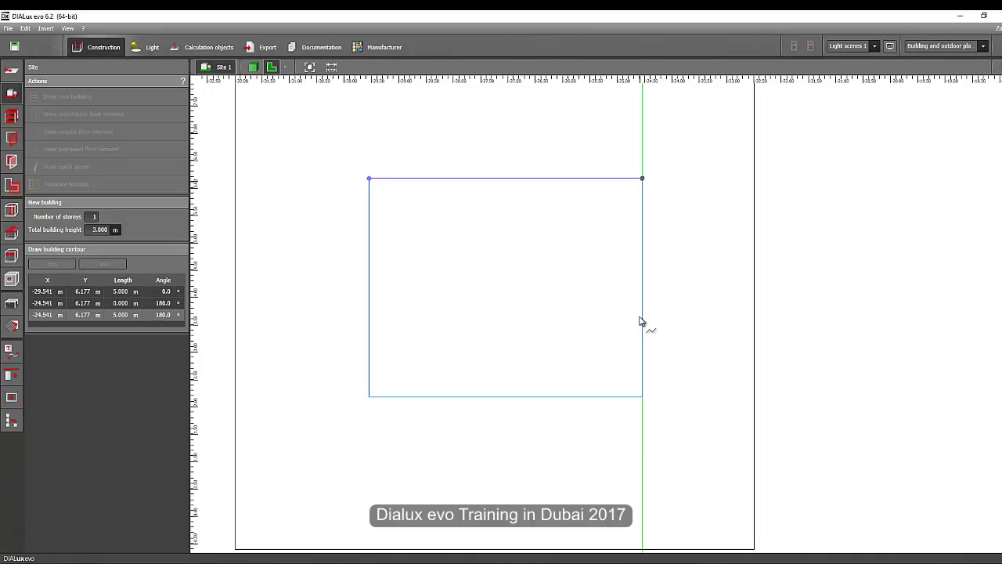
pyautogui.click(643, 398)
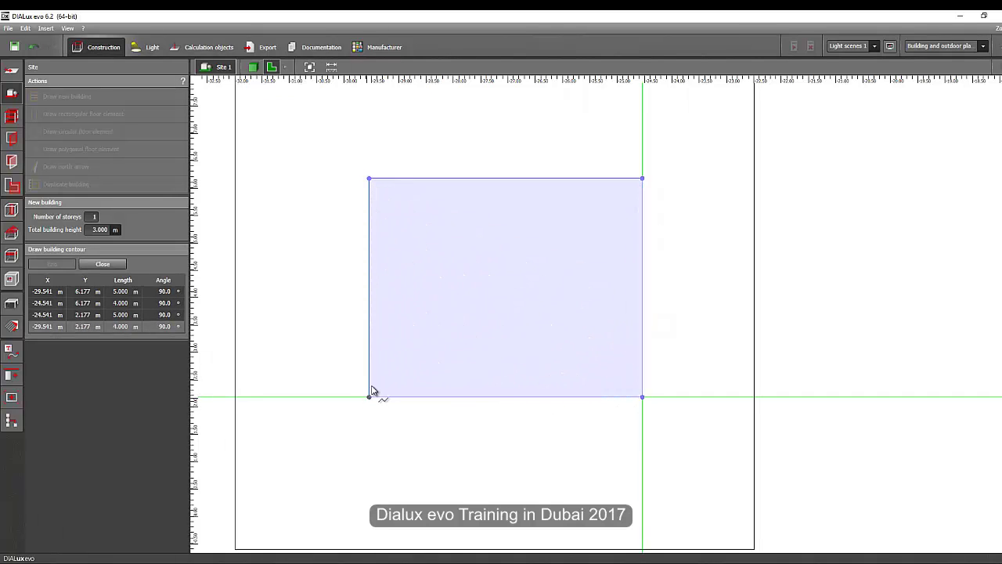
pyautogui.click(368, 396)
pyautogui.click(369, 330)
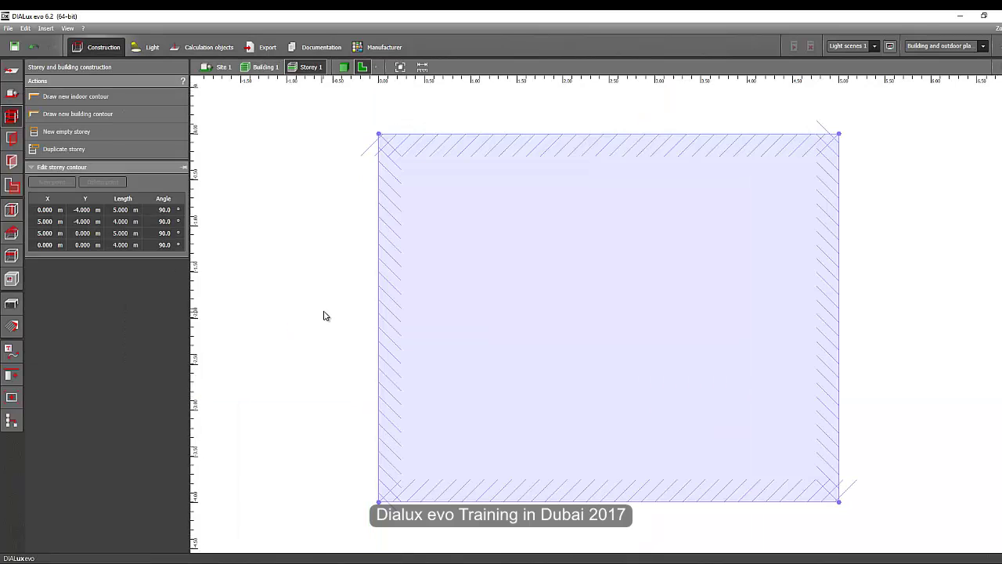
pyautogui.moveTo(335, 318); pyautogui.dragTo(302, 300, button='middle')
pyautogui.scroll(-2, 306, 301)
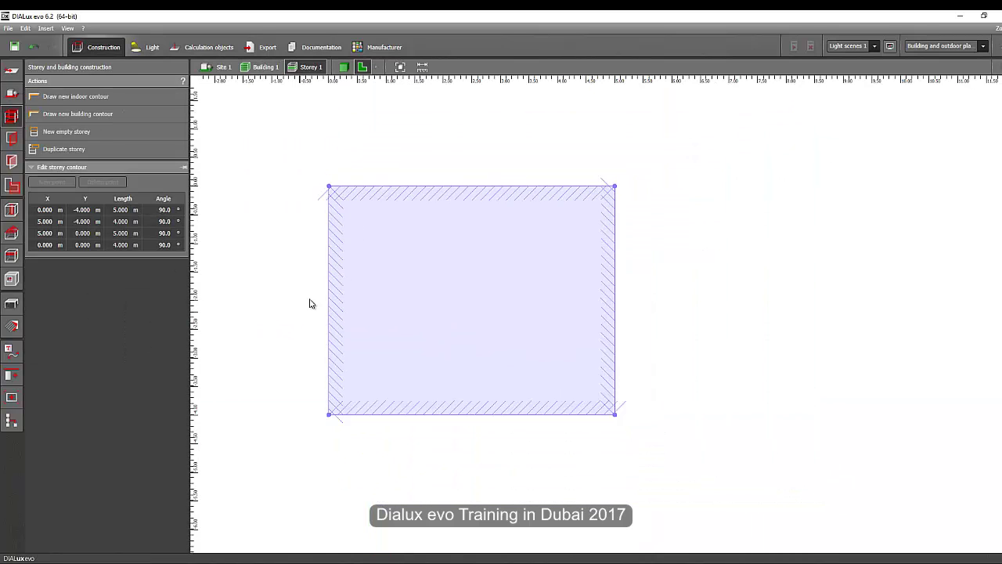
pyautogui.click(268, 169)
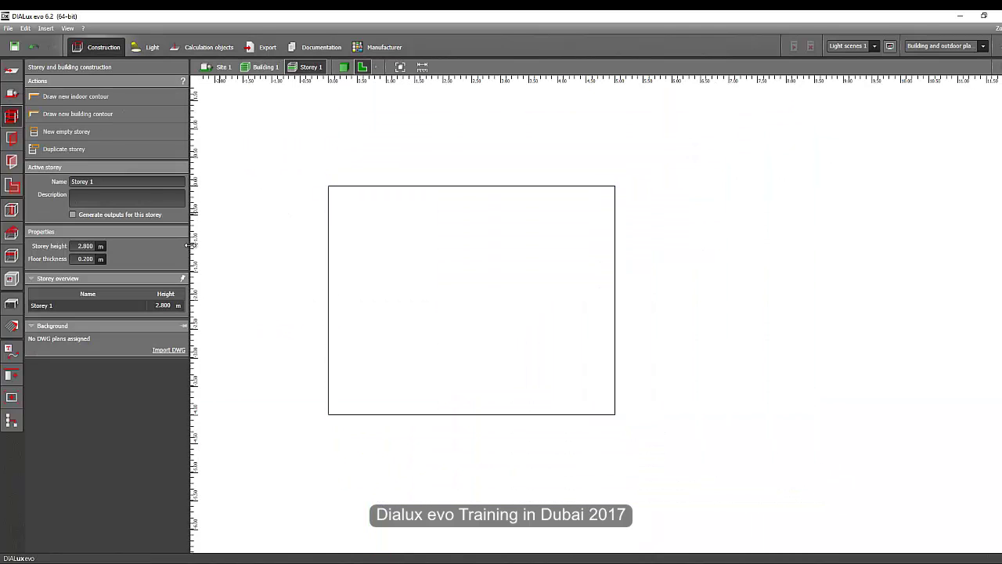
# - Draw a horizontal reference line about 6.2 m long along the storey's upper edge, extending past both corners
pyautogui.click(11, 352)
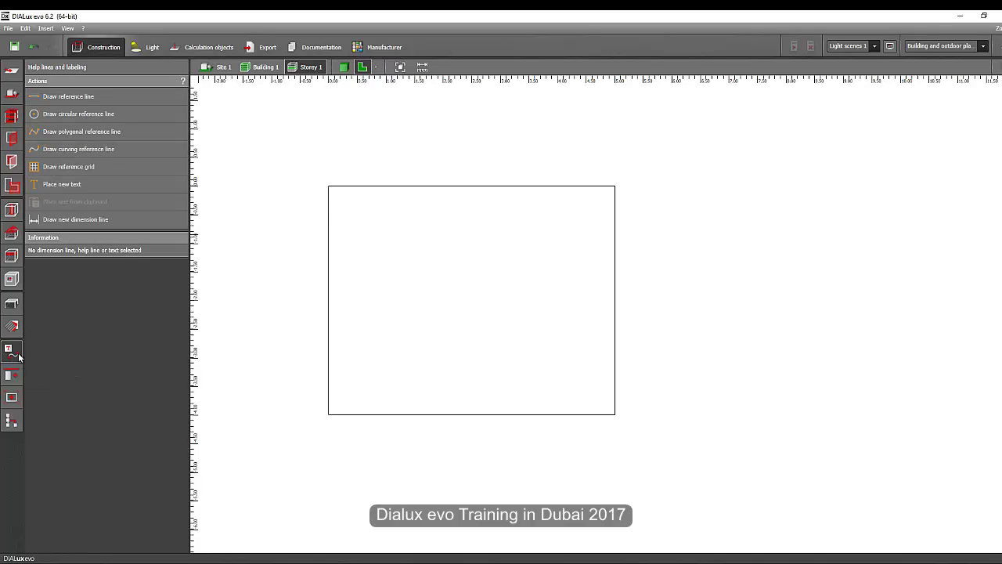
pyautogui.click(125, 97)
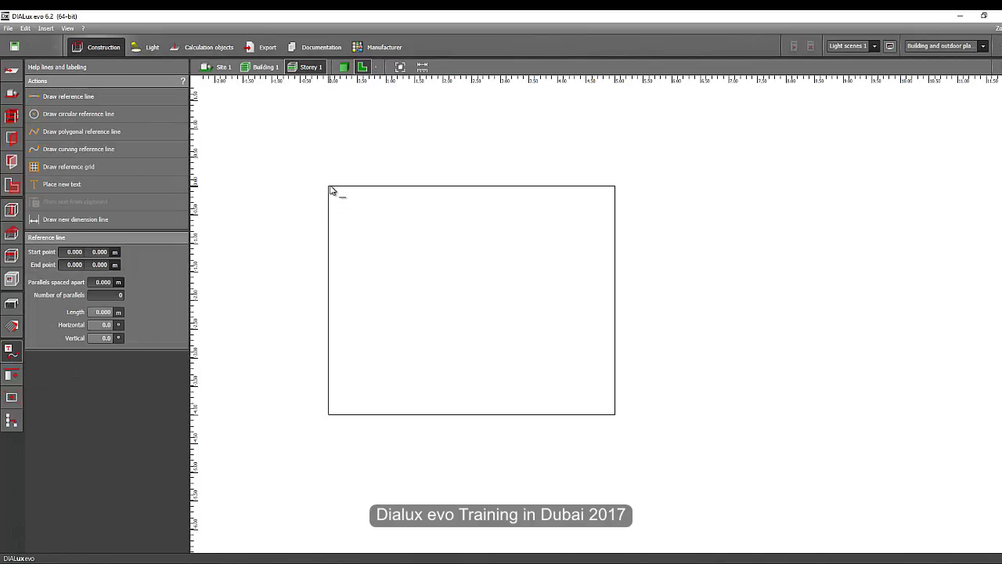
pyautogui.click(662, 186)
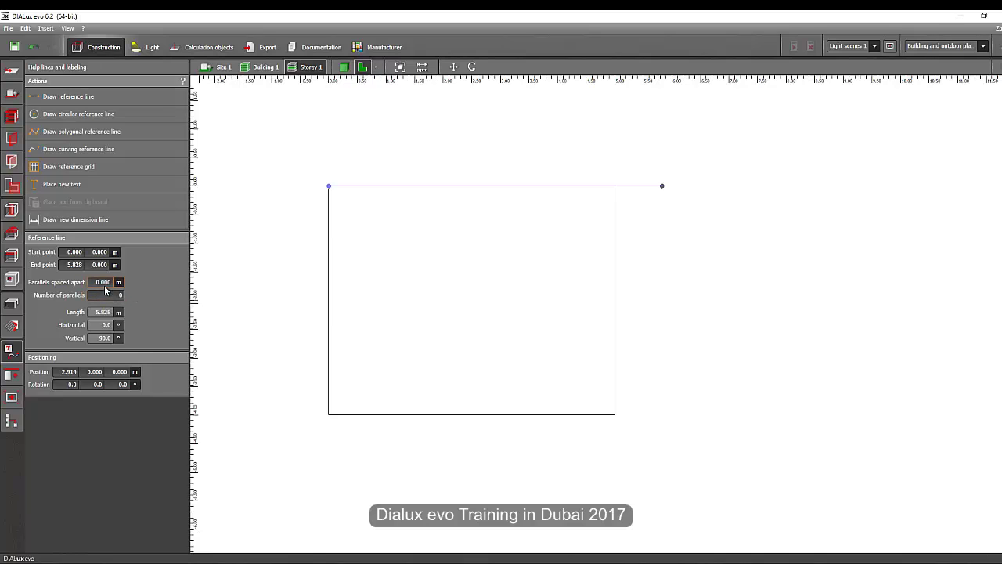
pyautogui.moveTo(329, 186); pyautogui.dragTo(308, 187)
pyautogui.scroll(2, 298, 248)
pyautogui.scroll(-2, 311, 176)
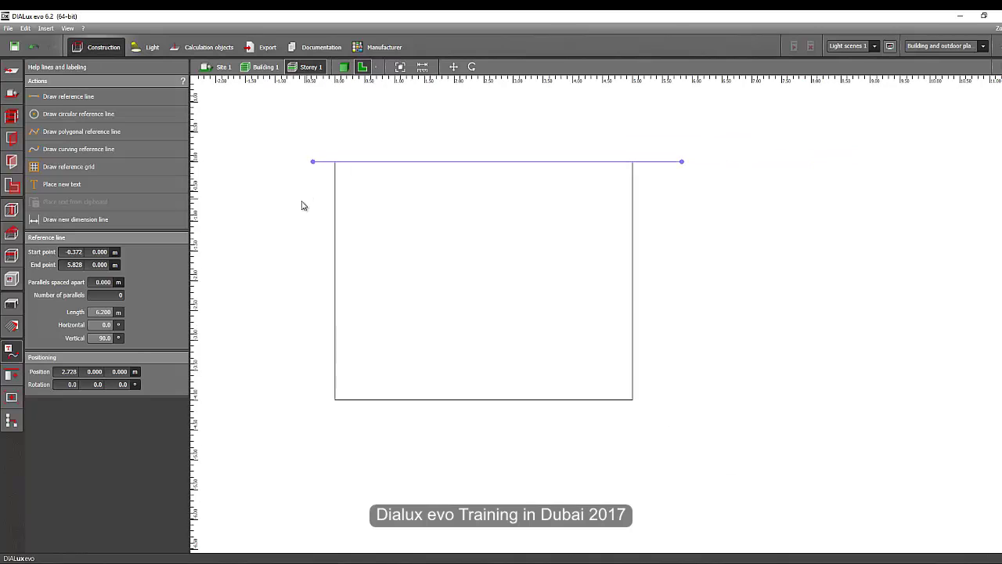
# - Give the upper reference line one parallel spaced -0.150 m, on the inner side of the storey contour
pyautogui.click(105, 283)
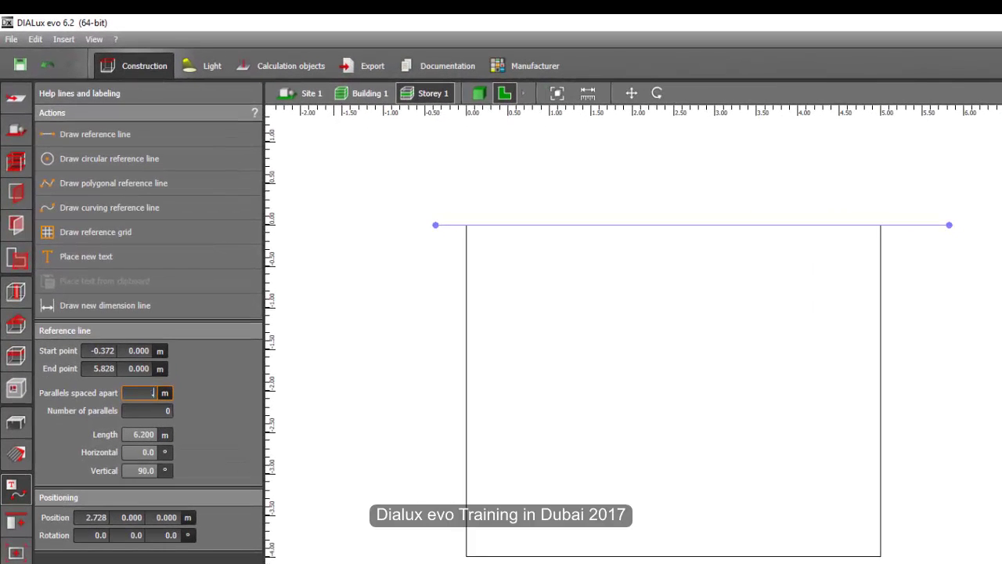
pyautogui.click(375, 393)
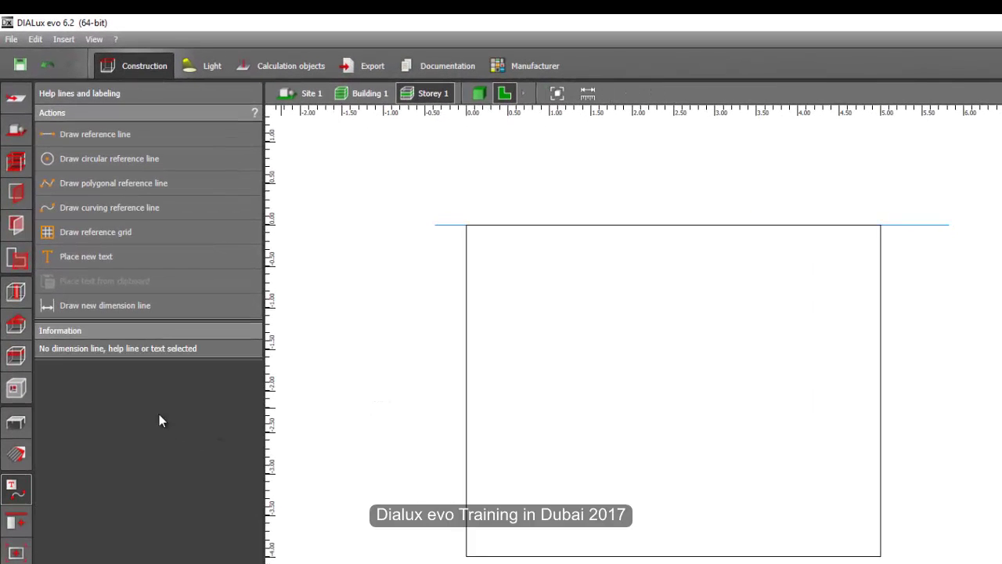
pyautogui.click(479, 226)
pyautogui.click(159, 411)
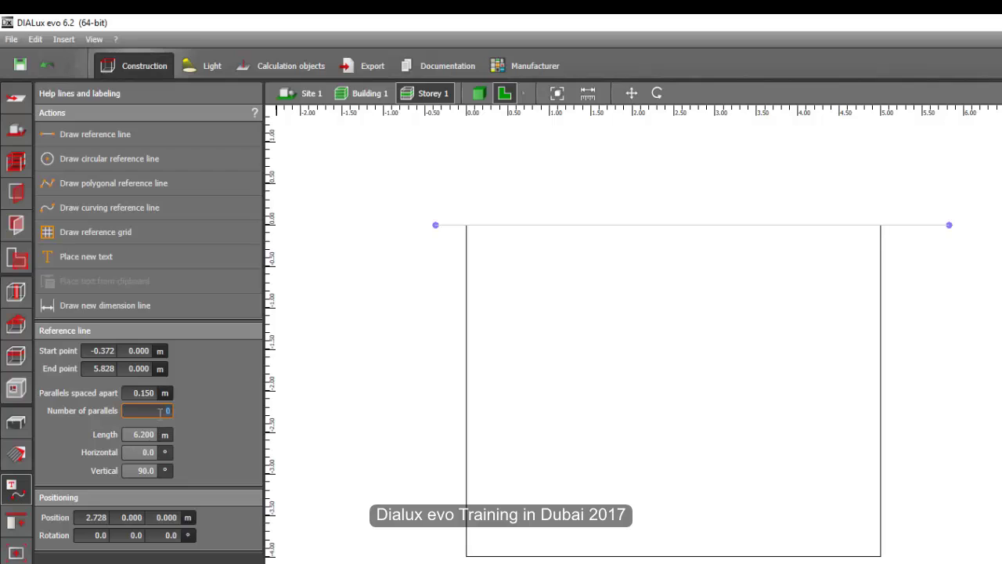
pyautogui.write('1')
pyautogui.click(133, 392)
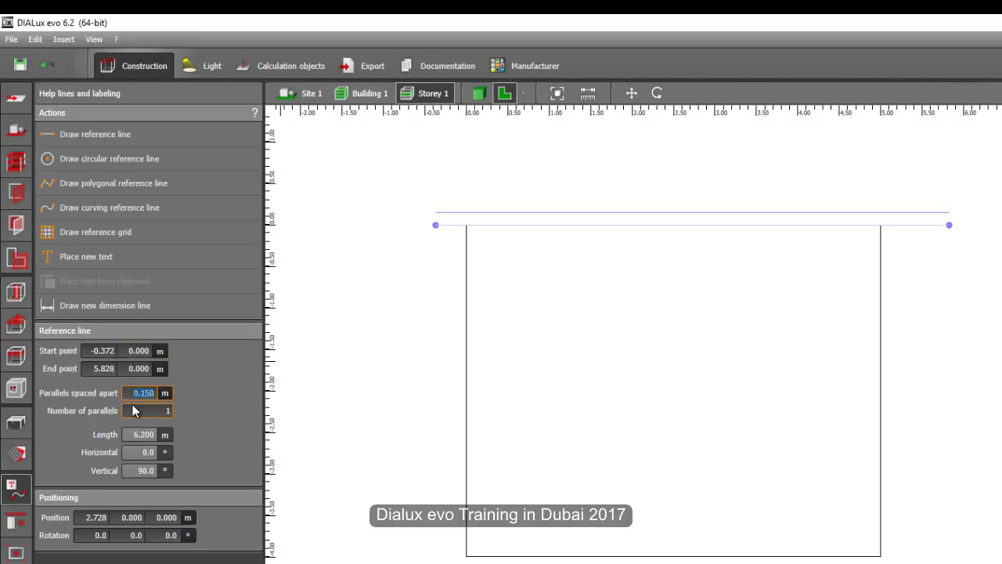
pyautogui.click(134, 392)
pyautogui.write('-')
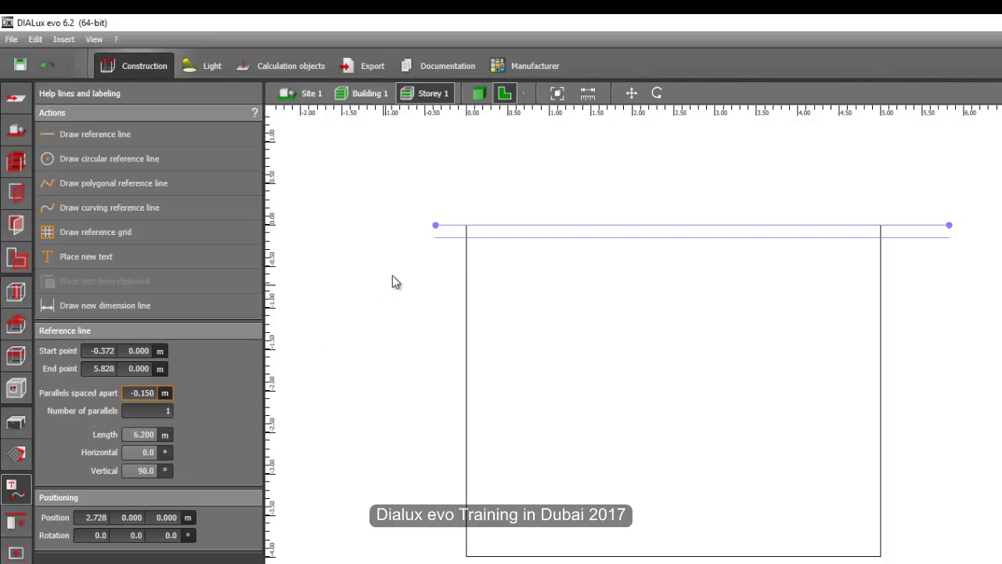
# - Draw a reference line about 4.18 m long down the storey's left edge from the upper-left corner, with one parallel at 0.150 m
pyautogui.click(103, 133)
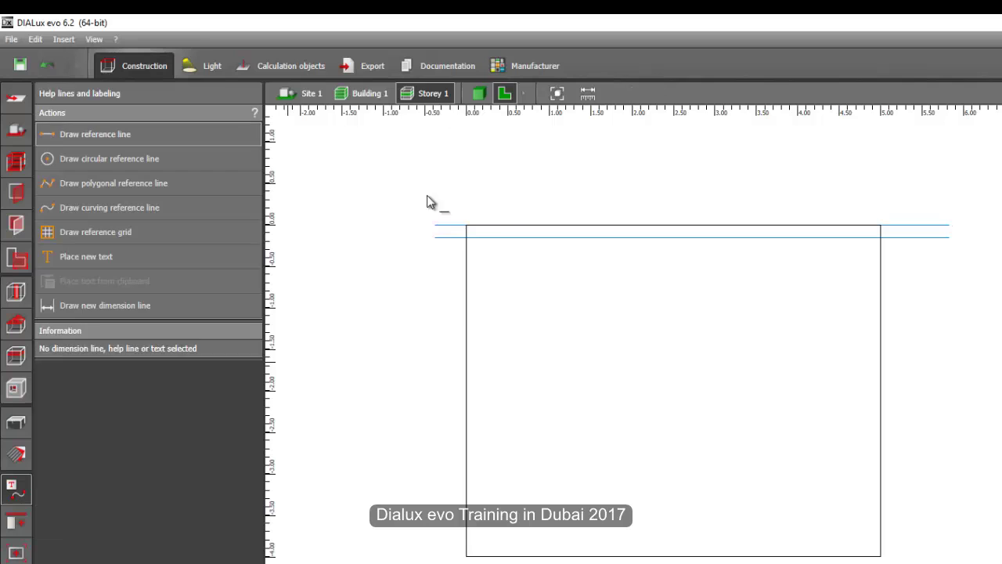
pyautogui.click(467, 225)
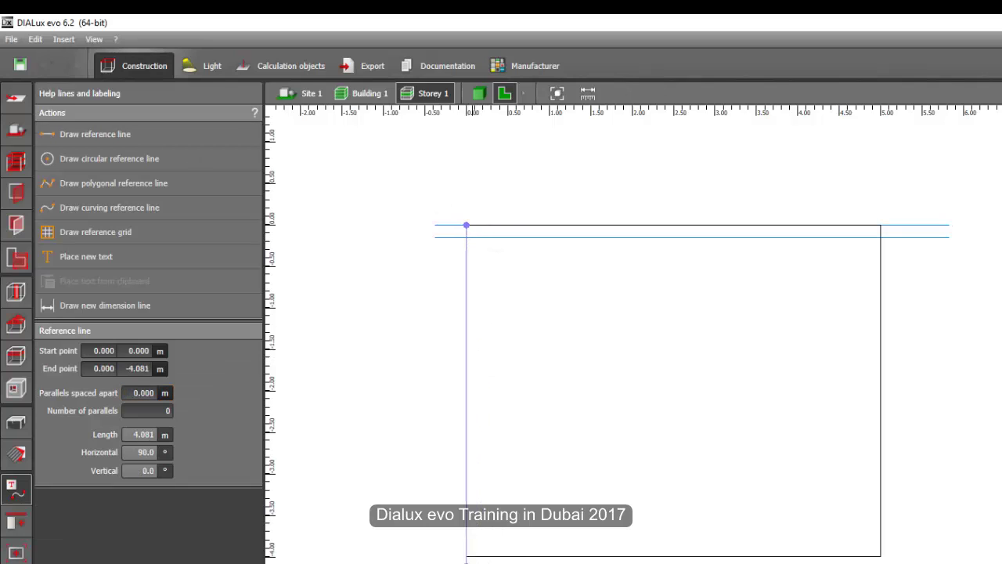
pyautogui.click(467, 563)
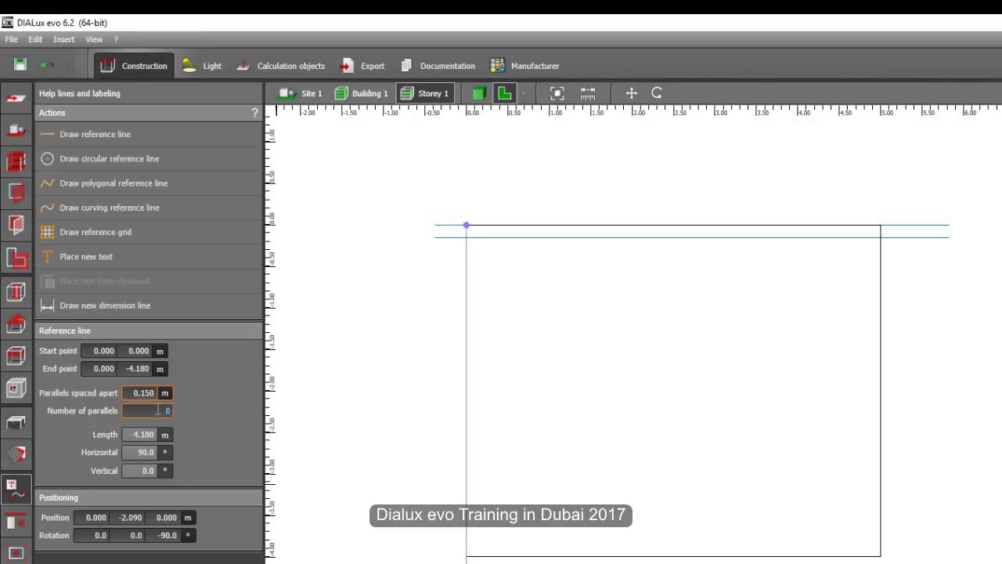
pyautogui.write('1')
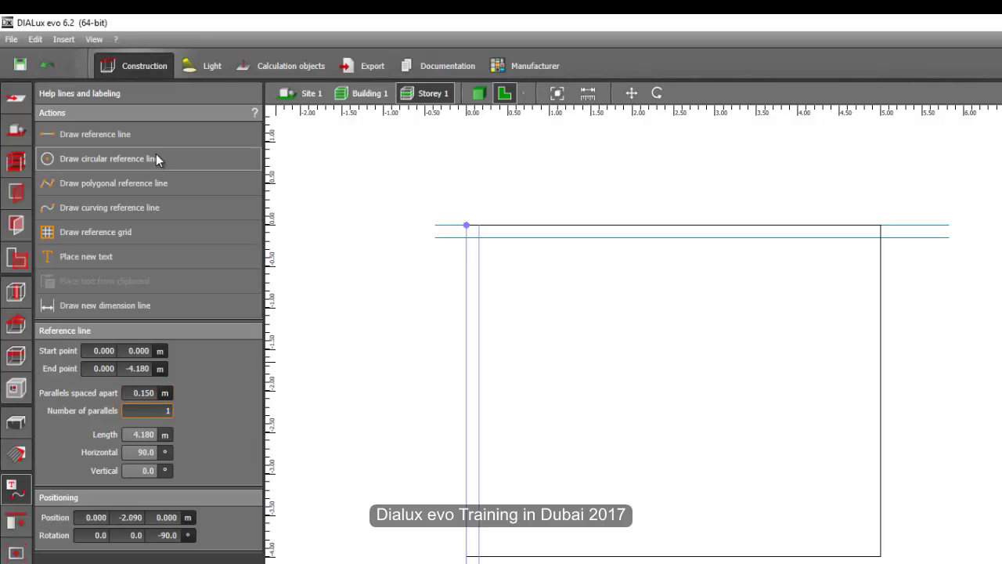
# - Draw a 5 m reference line along the storey's lower edge between its corners, with one parallel at 0.100 m
pyautogui.click(126, 134)
pyautogui.click(467, 556)
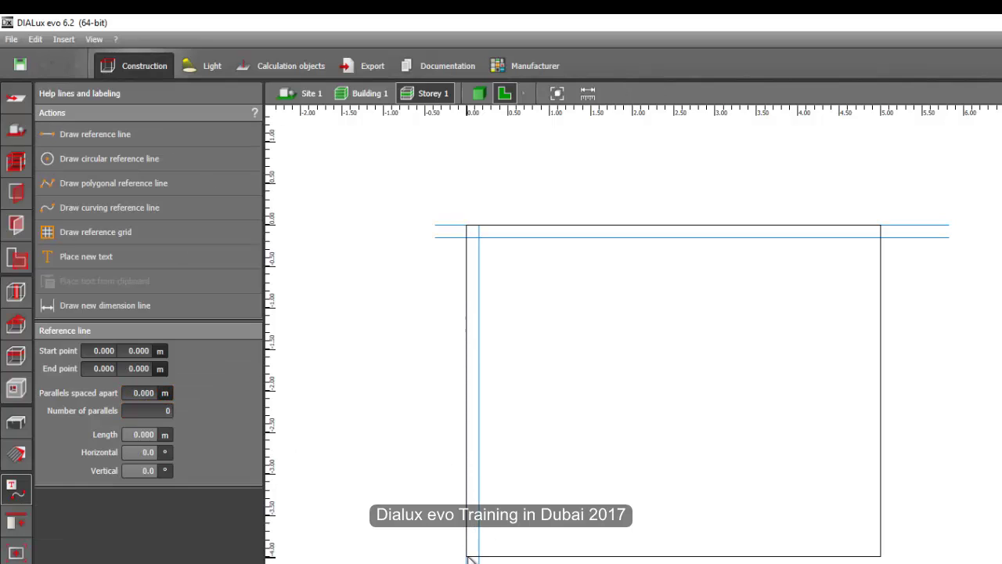
pyautogui.click(881, 556)
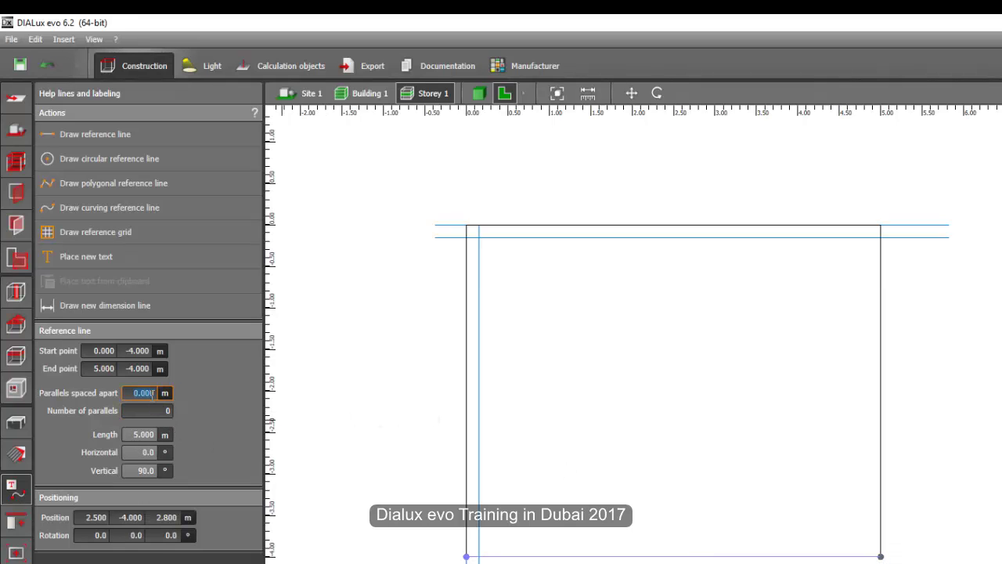
pyautogui.press('Tab')
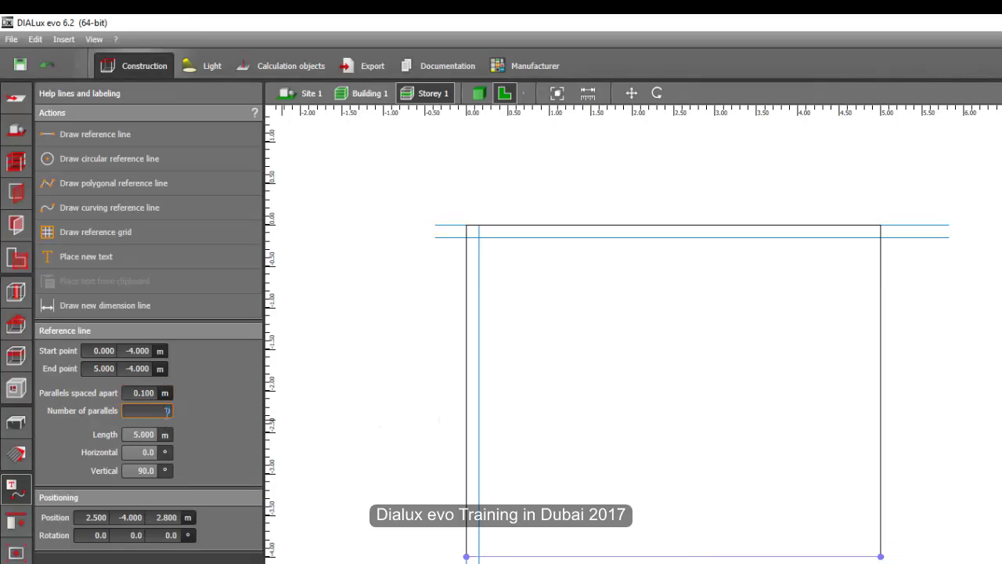
pyautogui.write('1')
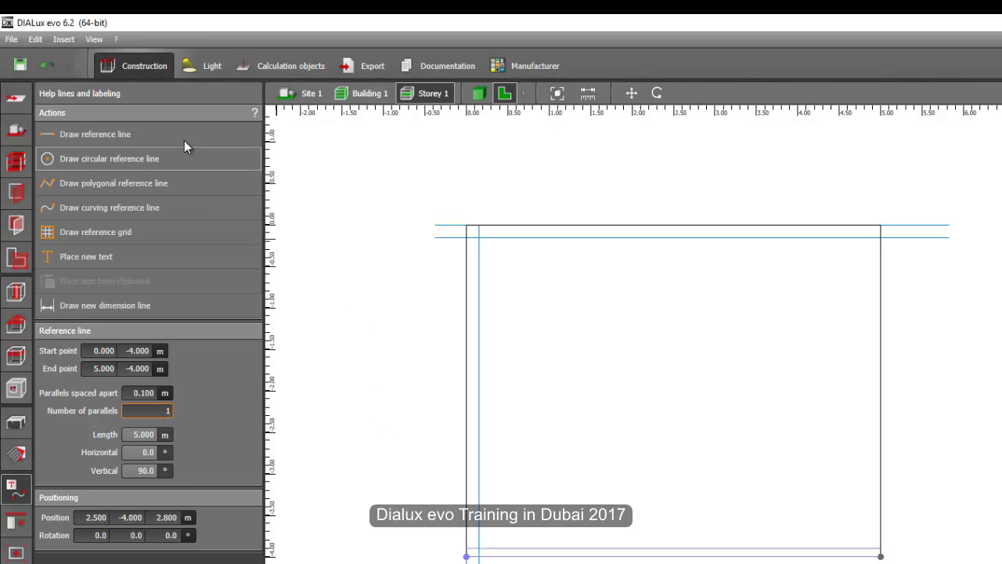
# - Draw a reference line about 4.13 m long down the storey's right edge from the upper-right corner, with one parallel 0.100 m to its inner side
pyautogui.click(184, 140)
pyautogui.click(881, 226)
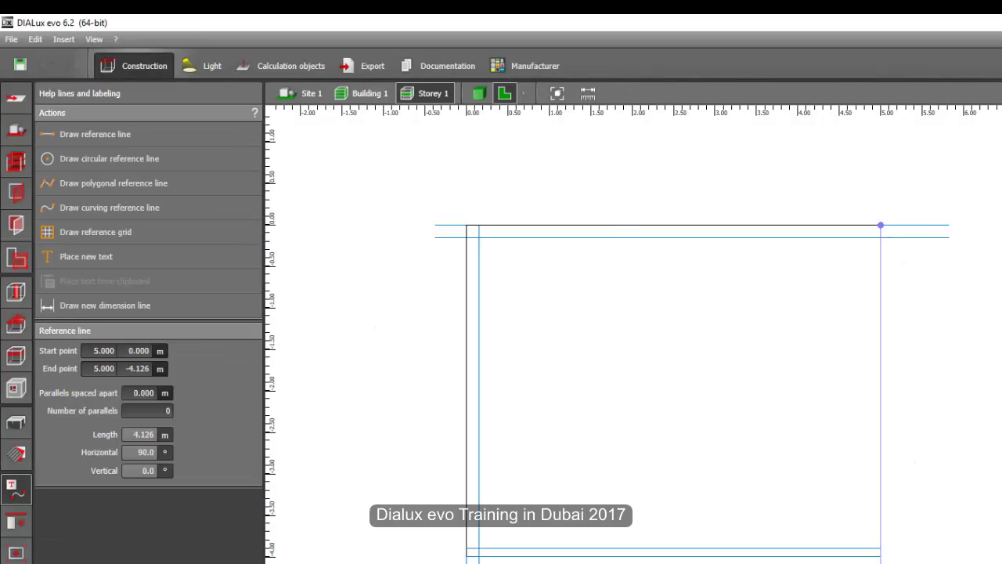
pyautogui.click(881, 563)
pyautogui.click(140, 392)
pyautogui.press('BackSpace')
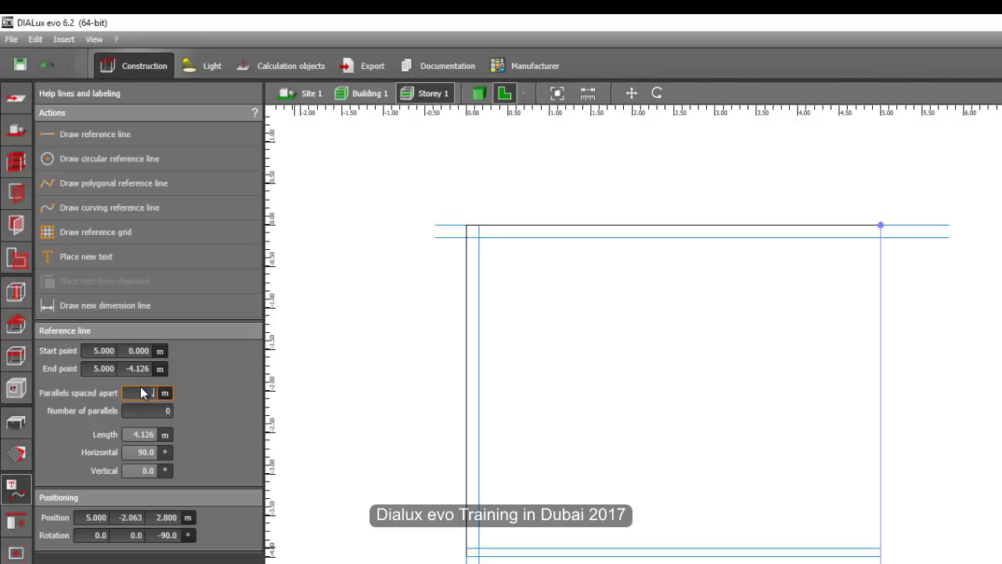
pyautogui.click(153, 409)
pyautogui.write('1')
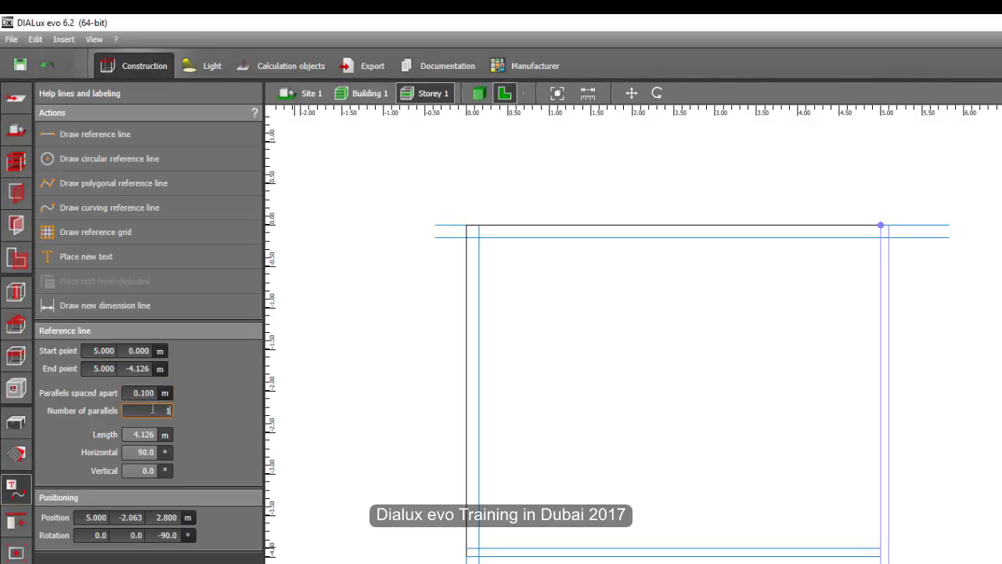
pyautogui.click(130, 393)
pyautogui.click(368, 340)
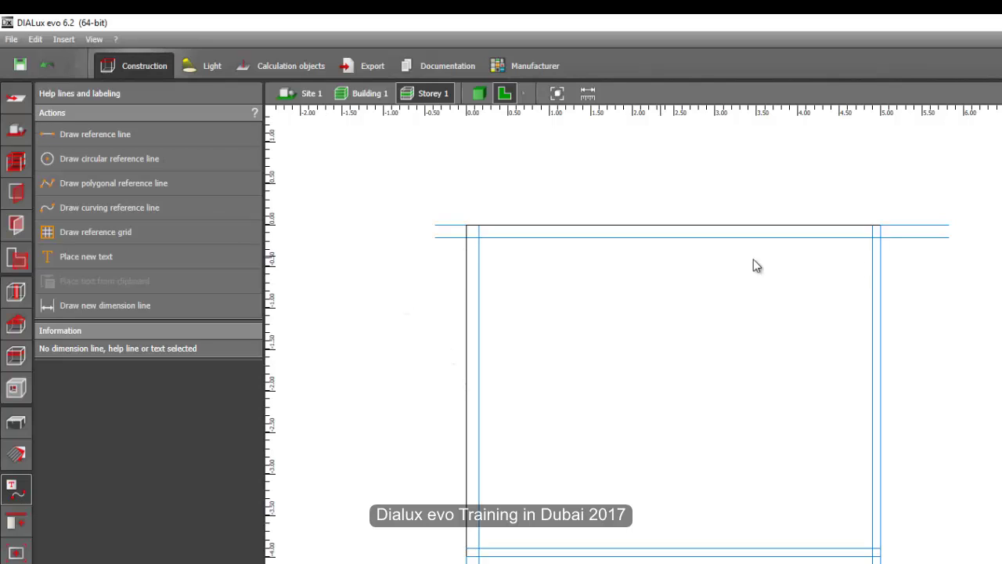
# - Draw a new four-cornered indoor contour through the intersections of the inner reference lines and close the polygon
pyautogui.click(15, 163)
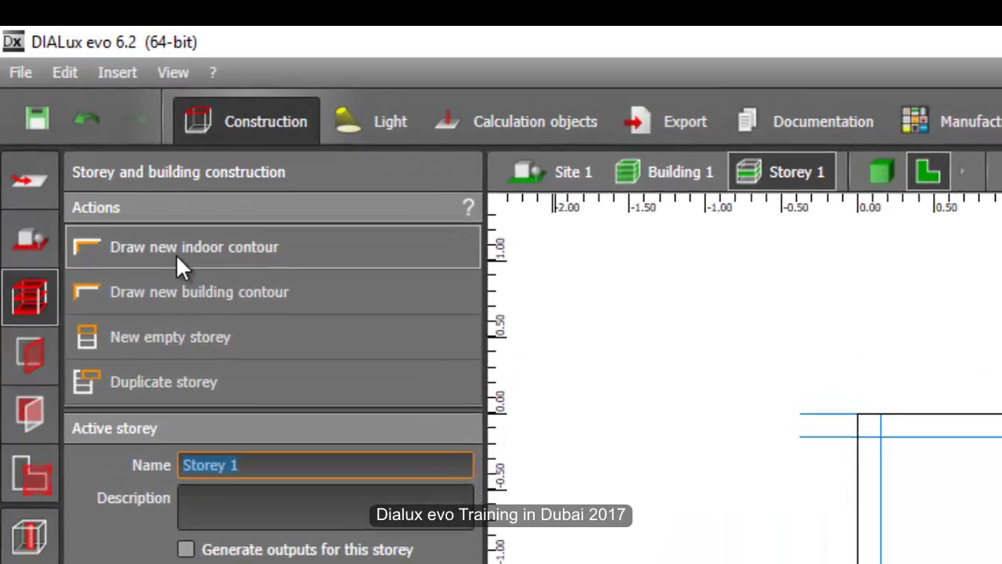
pyautogui.click(90, 139)
pyautogui.moveTo(806, 532); pyautogui.dragTo(745, 486, button='middle')
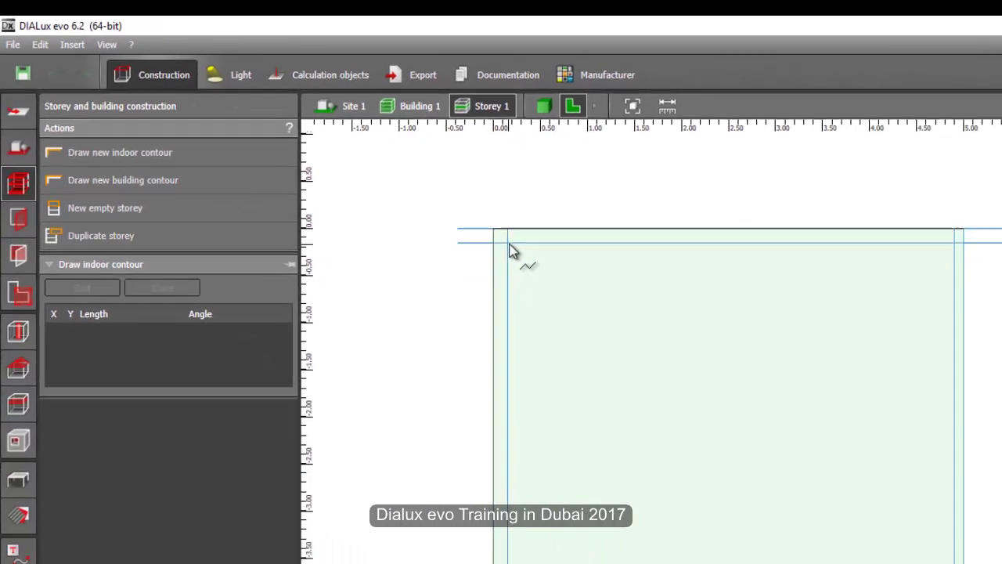
pyautogui.click(714, 343)
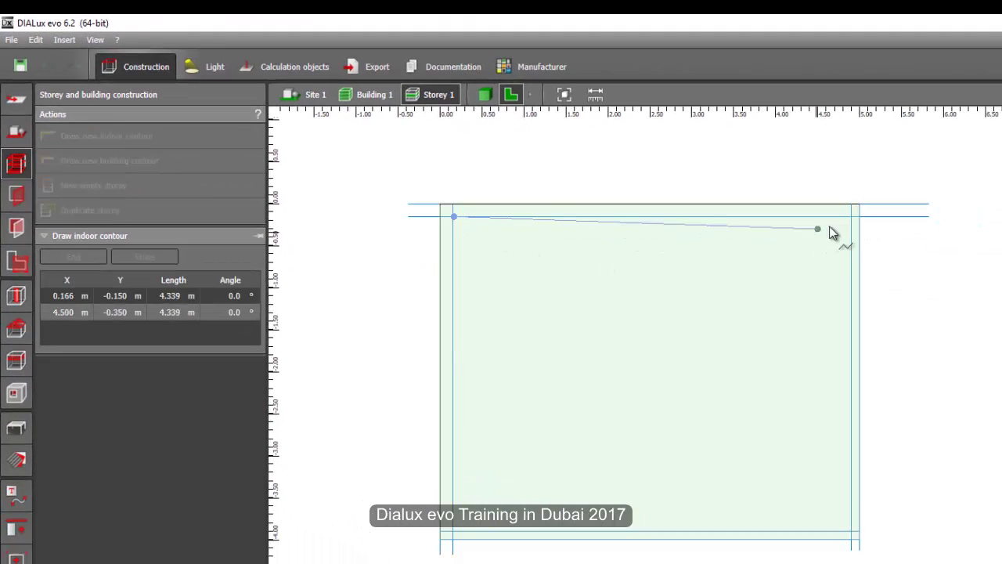
pyautogui.click(851, 217)
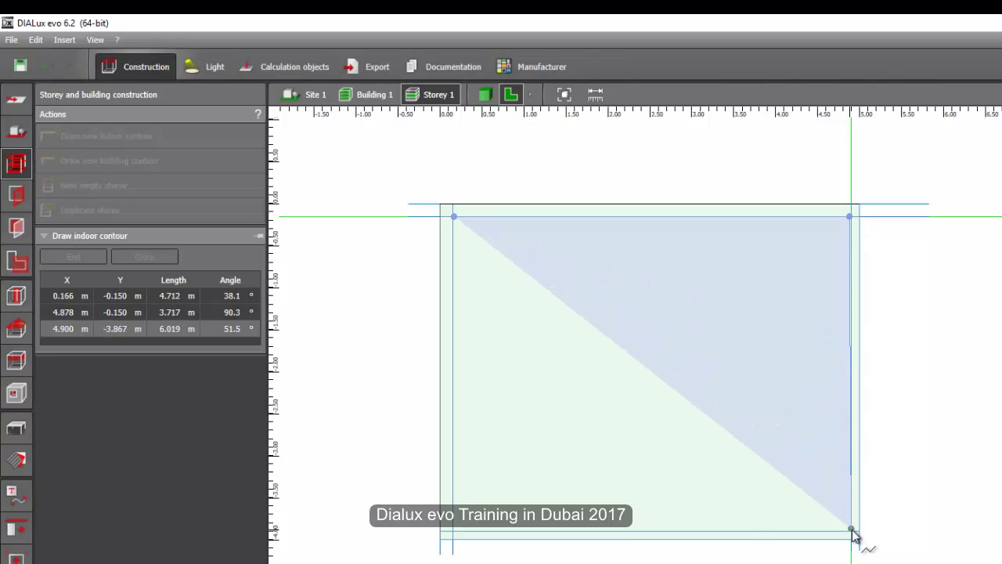
pyautogui.click(852, 532)
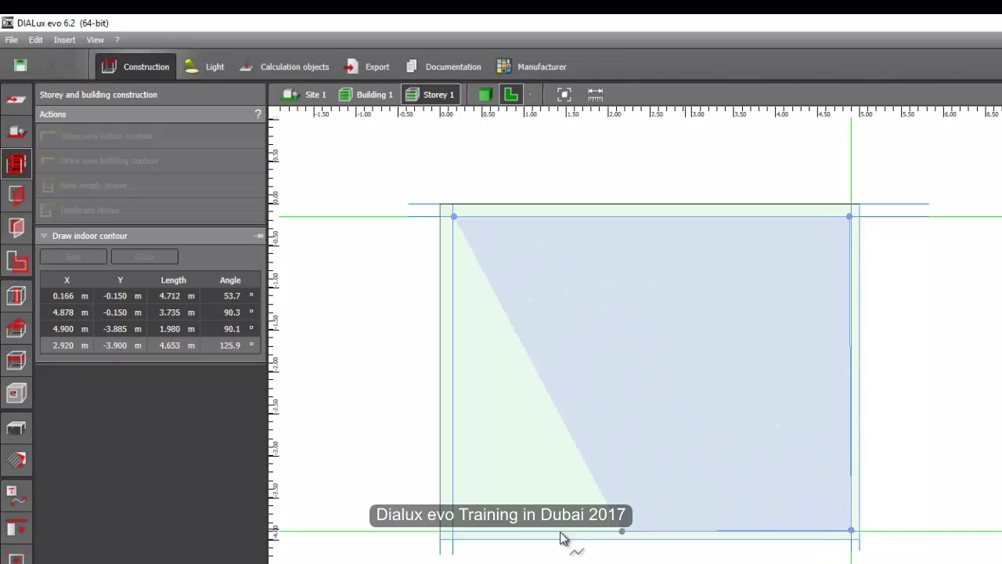
pyautogui.click(453, 531)
pyautogui.rightClick(526, 450)
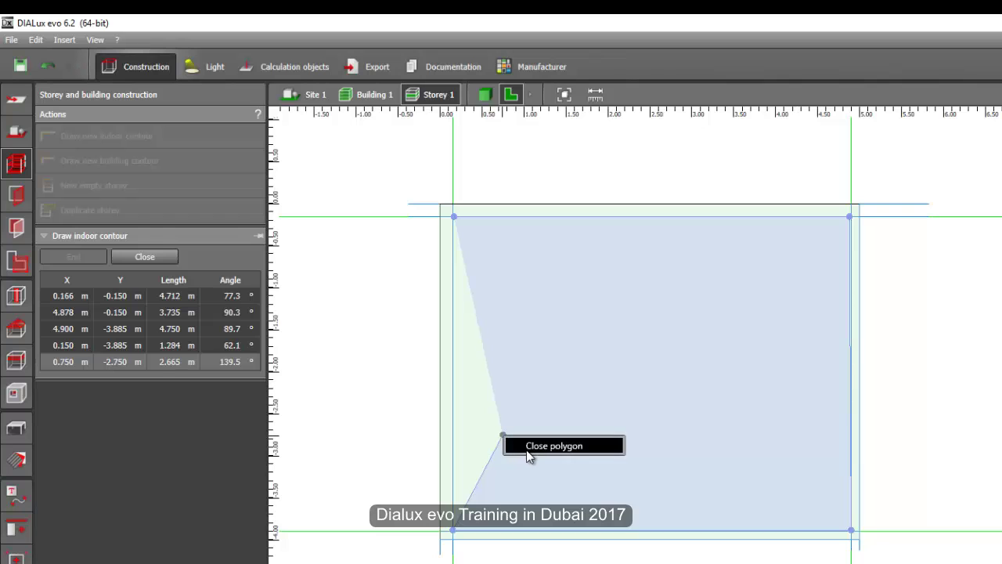
pyautogui.click(540, 445)
# - Finish contour drawing and move the indoor contour's upper-right corner onto the reference line intersection at 4.900, -0.150 m
pyautogui.scroll(3, 763, 316)
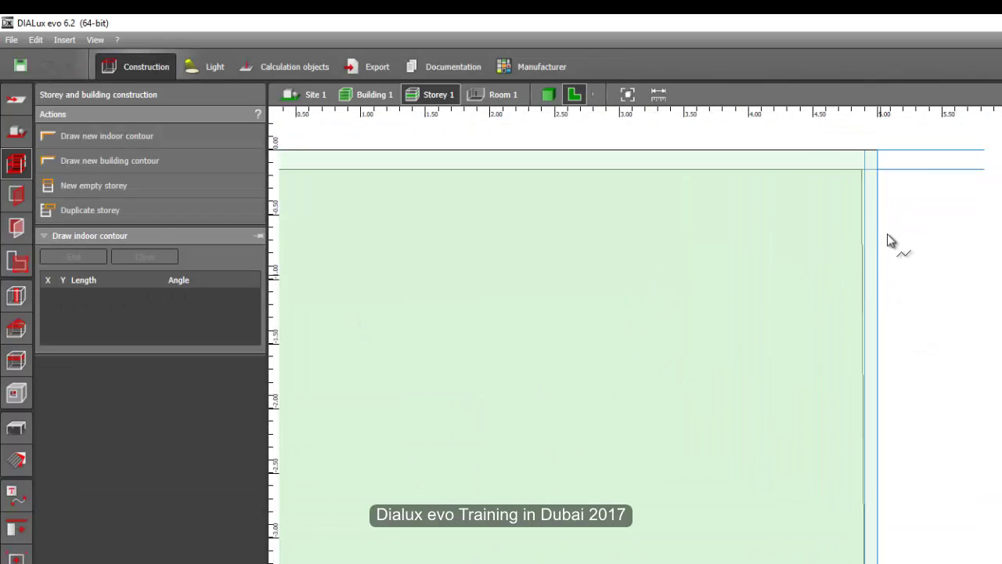
pyautogui.scroll(2, 867, 188)
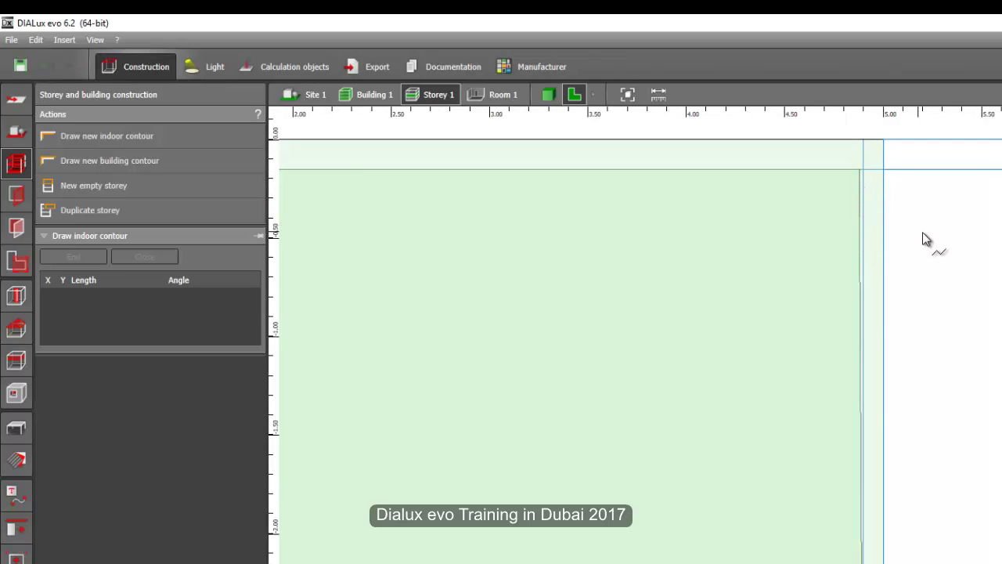
pyautogui.scroll(2, 964, 251)
pyautogui.press('Escape')
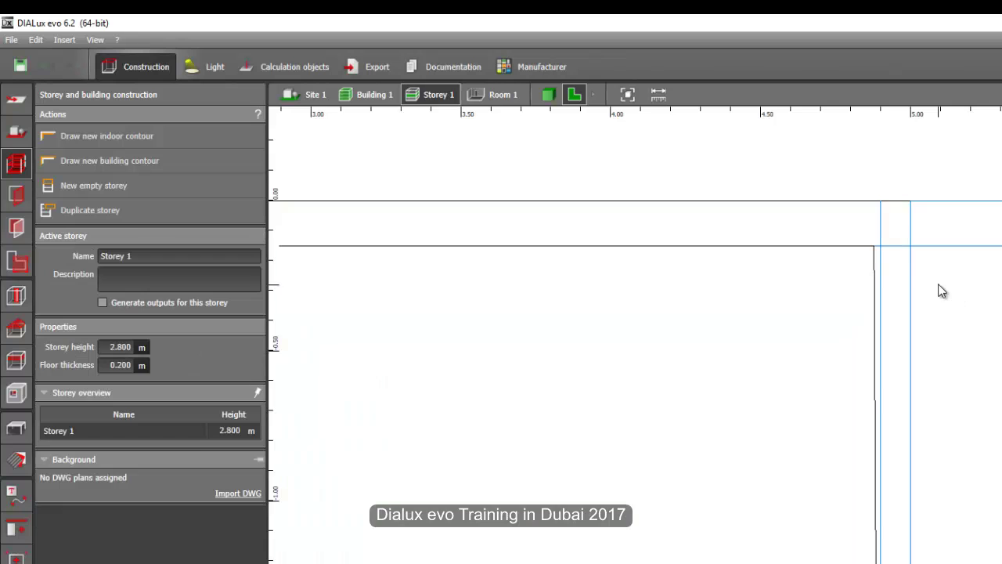
pyautogui.scroll(2, 886, 269)
pyautogui.click(853, 235)
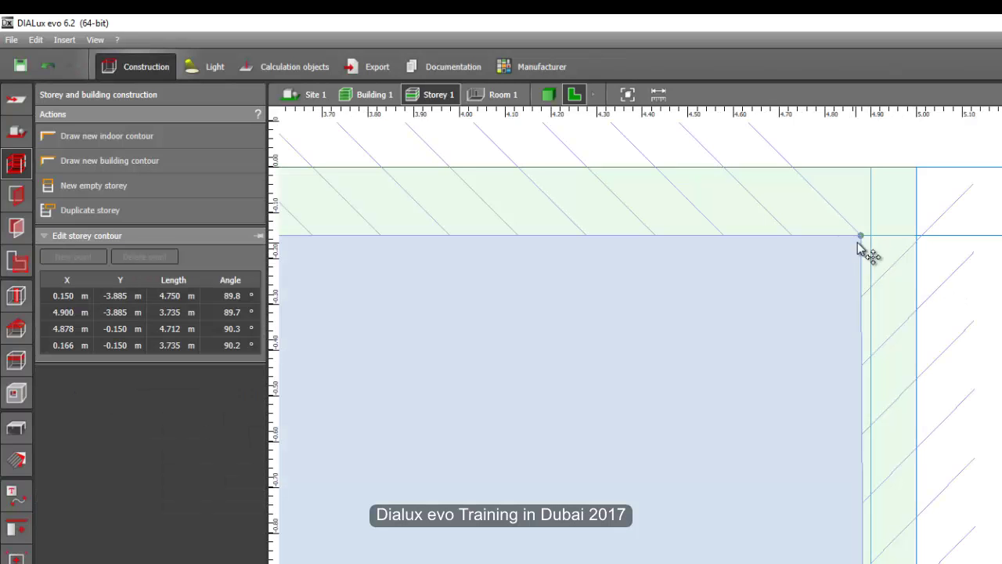
# - Move the indoor contour's lower-right corner onto the reference line intersection at 4.900, -3.900 m
pyautogui.scroll(-5, 908, 434)
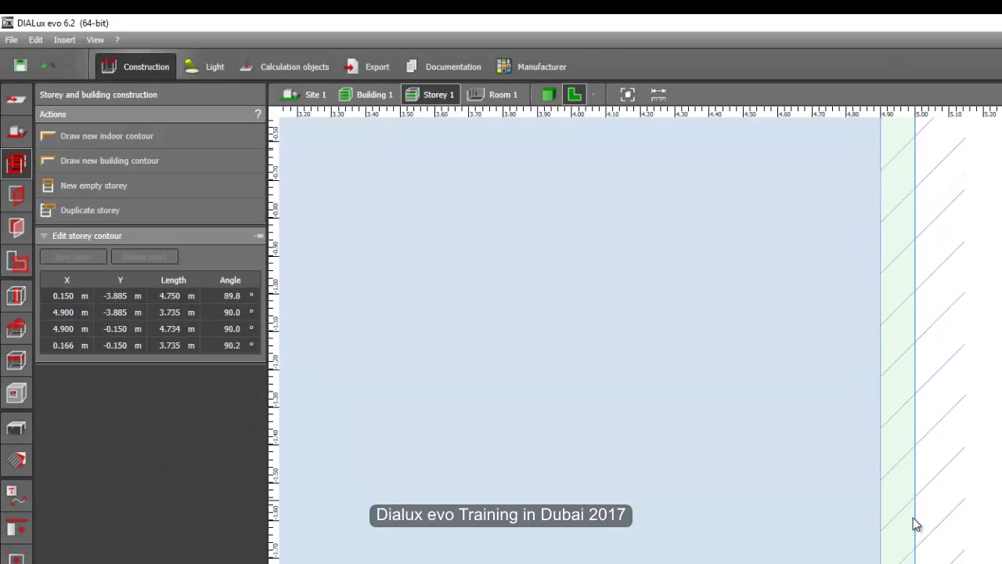
pyautogui.scroll(5, 928, 426)
pyautogui.moveTo(907, 408)
pyautogui.mouseDown()
pyautogui.moveTo(916, 418)
pyautogui.moveTo(909, 415)
pyautogui.mouseUp()
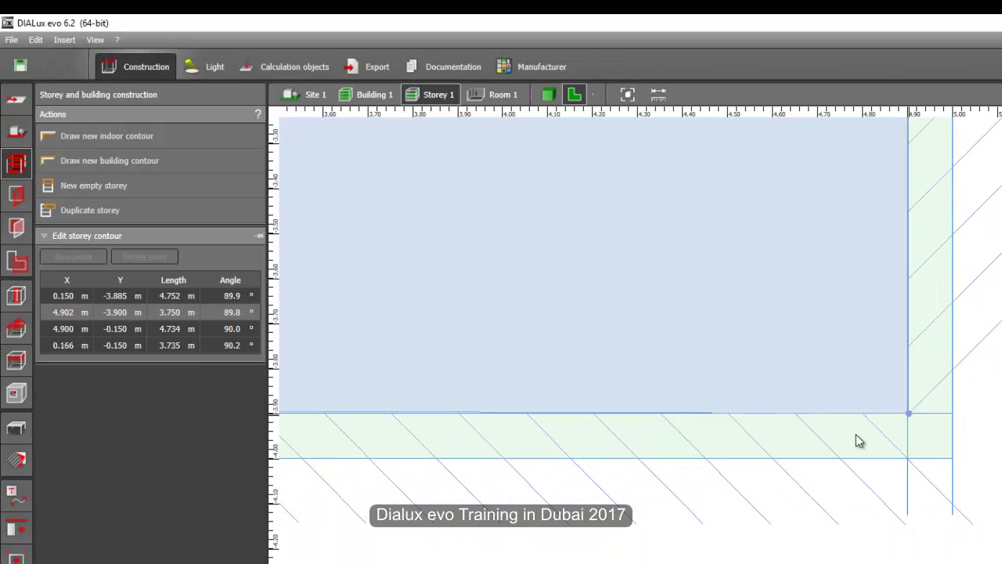
pyautogui.moveTo(856, 441); pyautogui.dragTo(1001, 432, button='middle')
pyautogui.click(964, 540)
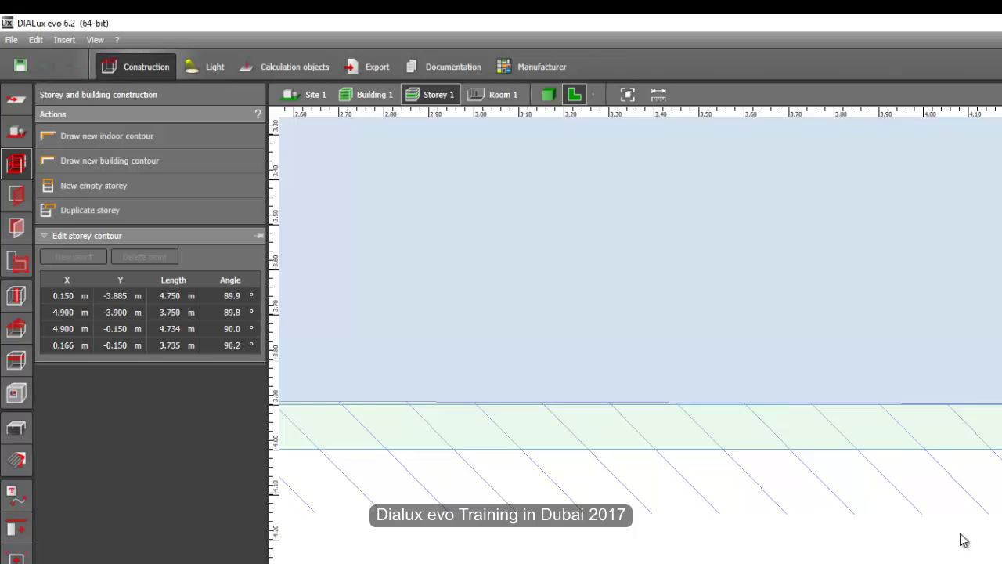
# - Move the indoor contour's lower-left corner onto the reference line intersection at 0.150, -3.900 m
pyautogui.scroll(-2, 963, 431)
pyautogui.moveTo(298, 470); pyautogui.dragTo(756, 431, button='middle')
pyautogui.moveTo(560, 367); pyautogui.dragTo(561, 371)
# - Move the indoor contour's upper-left corner onto the reference line intersection at 0.150, -0.150 m and deselect the contour
pyautogui.moveTo(633, 303); pyautogui.dragTo(605, 559, button='middle')
pyautogui.scroll(-2, 631, 408)
pyautogui.moveTo(650, 423); pyautogui.dragTo(690, 563, button='middle')
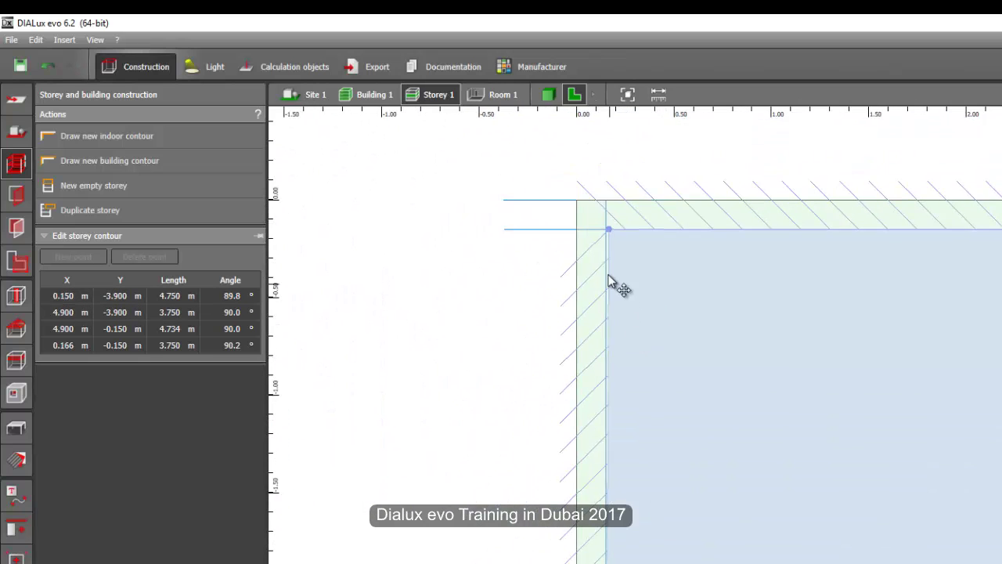
pyautogui.scroll(2, 608, 275)
pyautogui.moveTo(608, 190); pyautogui.dragTo(604, 190)
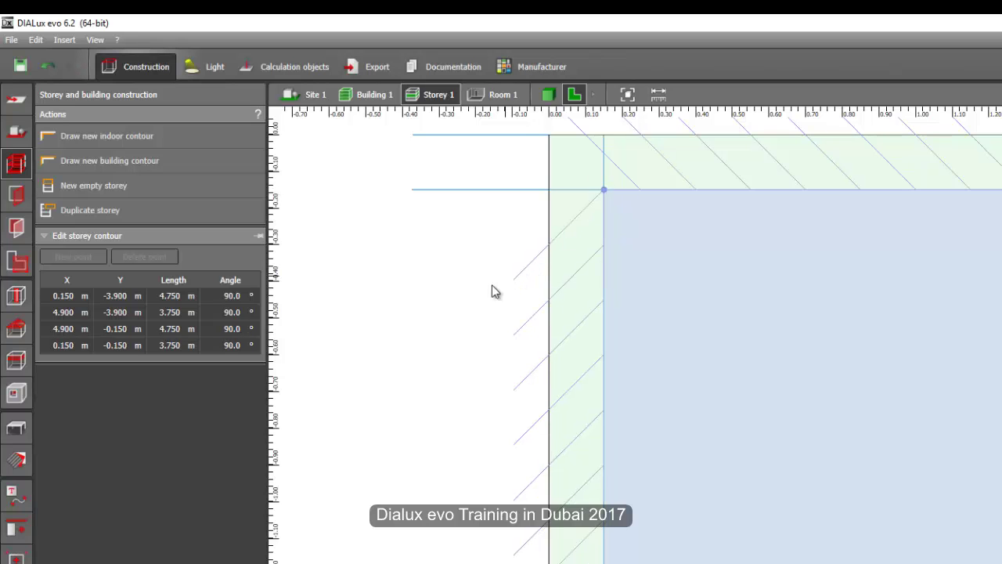
pyautogui.click(447, 338)
# - Examine Storey 1's walls and floor in the 3D view from several angles, and switch to the 2nd Day Presentation in PowerPoint
pyautogui.scroll(-5, 485, 442)
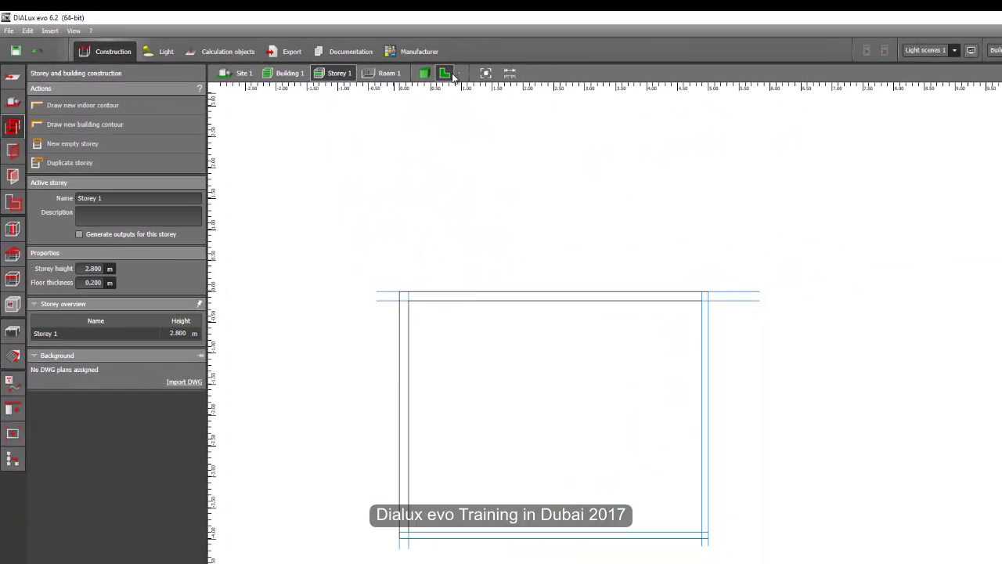
pyautogui.click(487, 74)
pyautogui.scroll(-1, 651, 309)
pyautogui.moveTo(651, 308); pyautogui.dragTo(622, 289, button='middle')
pyautogui.scroll(2, 706, 284)
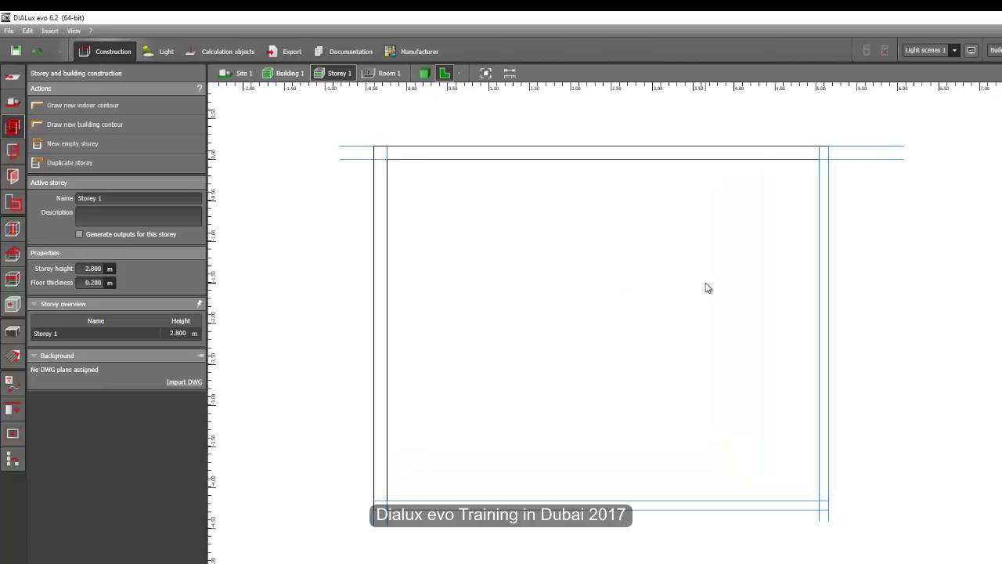
pyautogui.click(424, 73)
pyautogui.moveTo(401, 265); pyautogui.dragTo(308, 290, button='right')
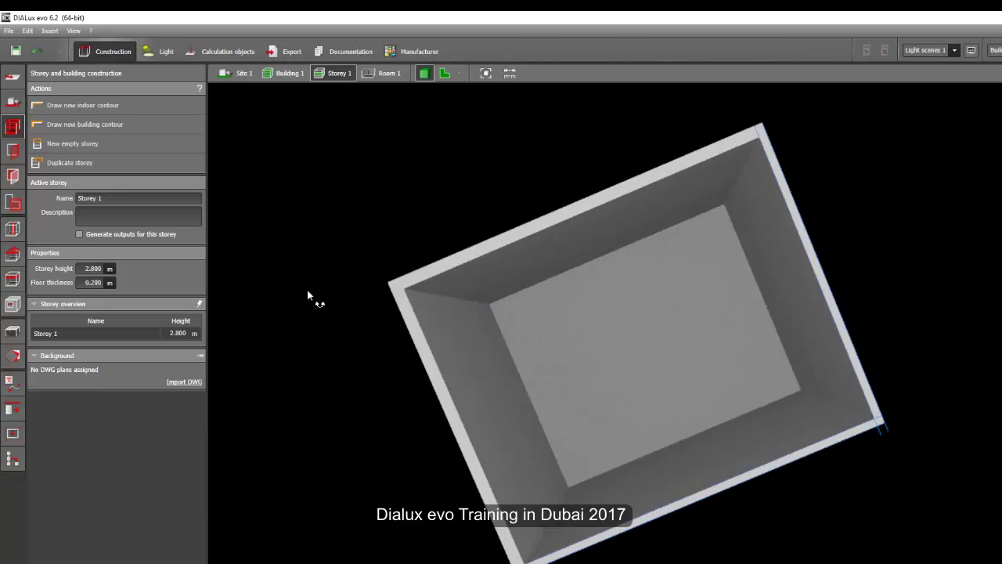
pyautogui.moveTo(308, 294); pyautogui.dragTo(294, 280, button='middle')
pyautogui.moveTo(389, 299); pyautogui.dragTo(360, 291, button='middle')
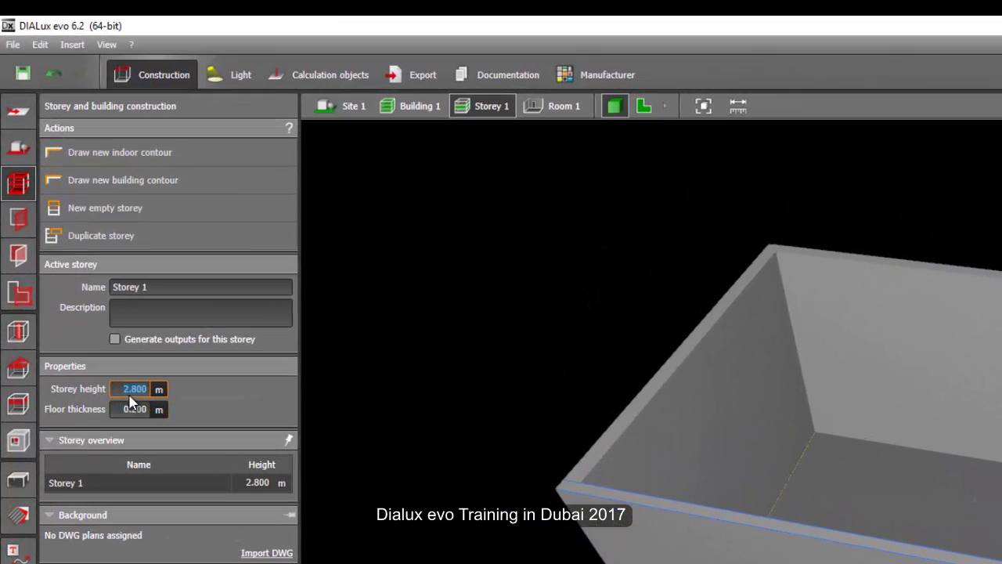
pyautogui.click(334, 407)
pyautogui.moveTo(367, 399); pyautogui.dragTo(308, 241)
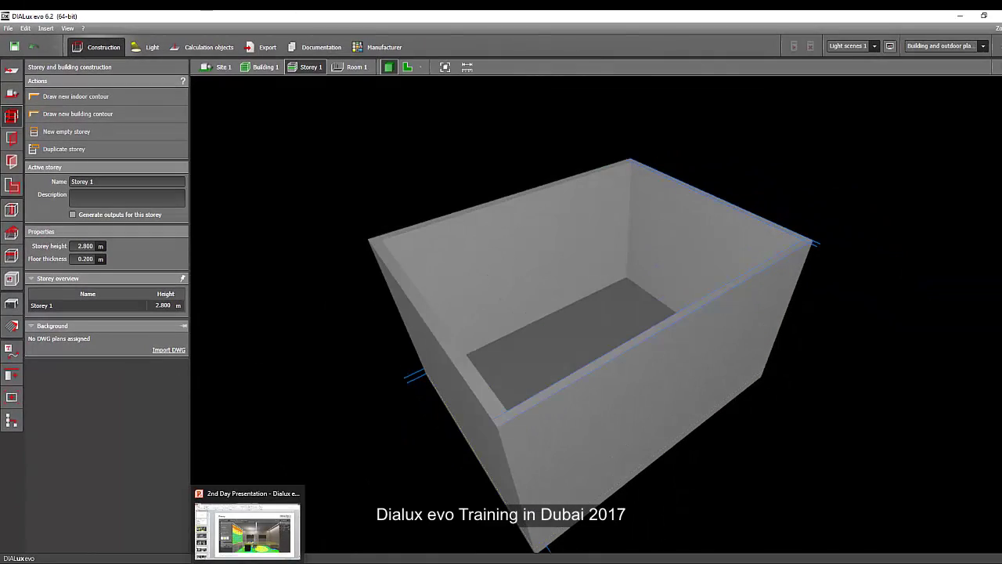
pyautogui.click(251, 529)
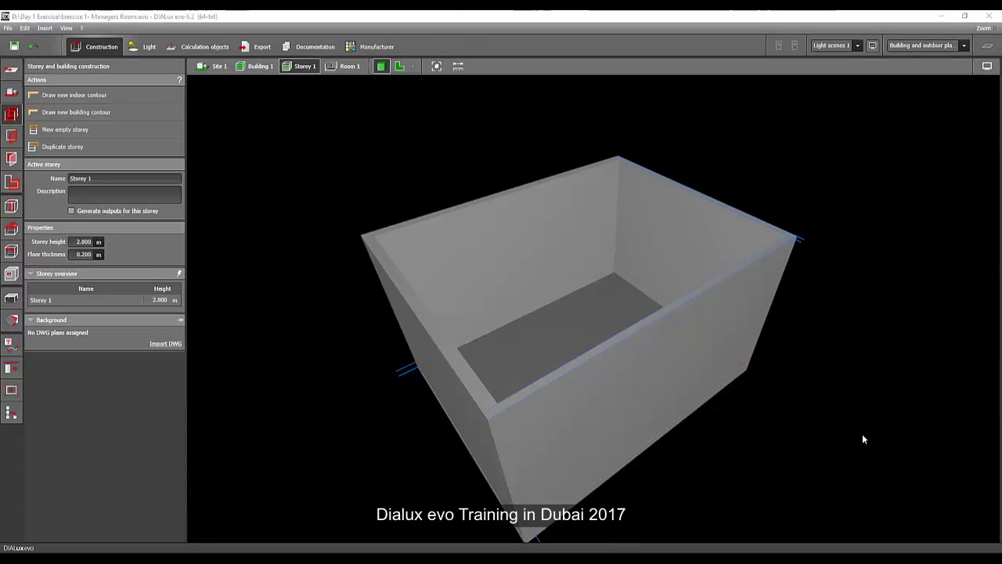
# - Examine the whole site and the closed building on their own in 3D from several angles
pyautogui.moveTo(403, 193); pyautogui.dragTo(331, 125, button='middle')
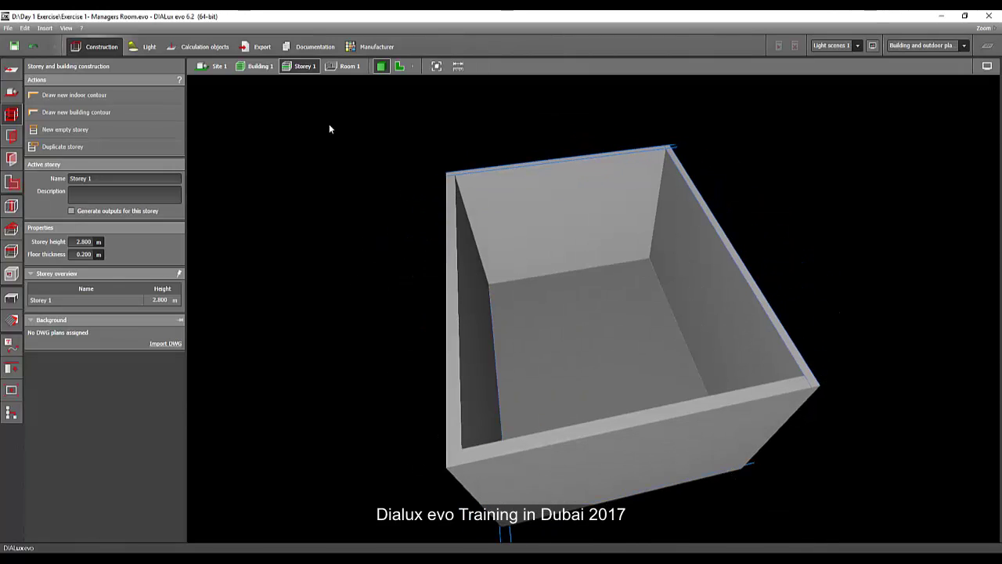
pyautogui.click(216, 66)
pyautogui.moveTo(273, 167); pyautogui.dragTo(635, 323, button='middle')
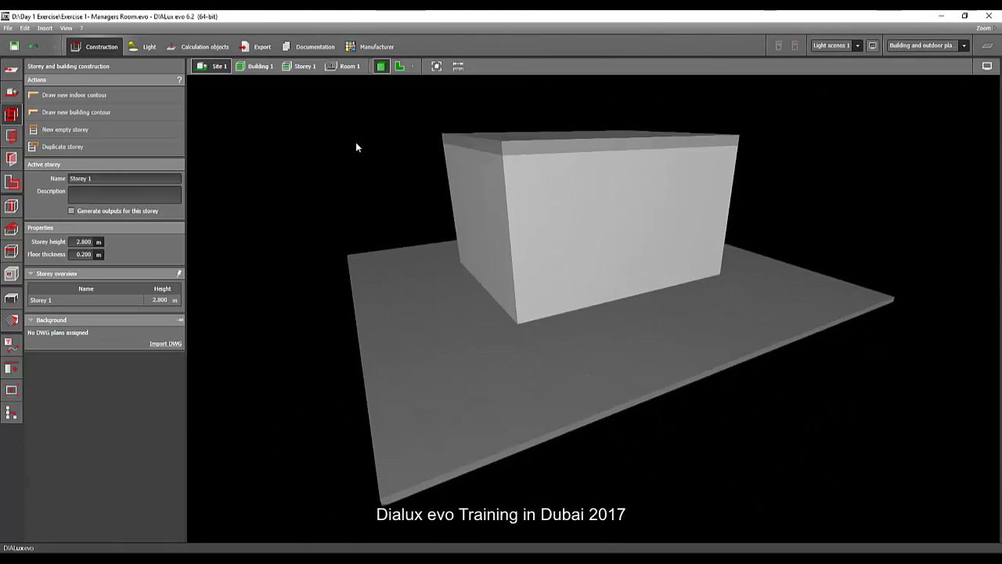
pyautogui.moveTo(373, 173); pyautogui.dragTo(329, 163, button='middle')
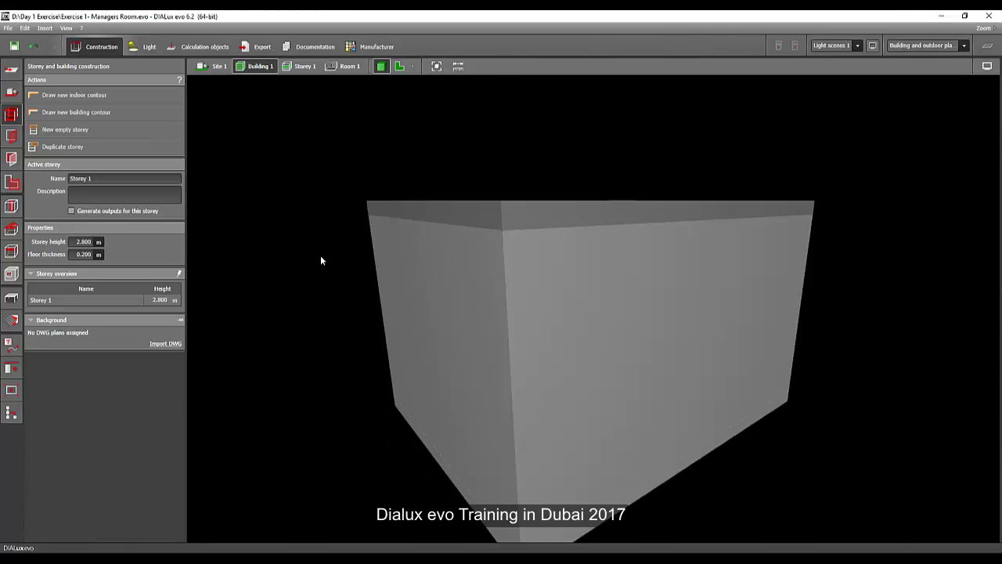
pyautogui.moveTo(320, 255); pyautogui.dragTo(244, 229, button='right')
pyautogui.scroll(-3, 298, 244)
pyautogui.moveTo(528, 351); pyautogui.dragTo(582, 313, button='middle')
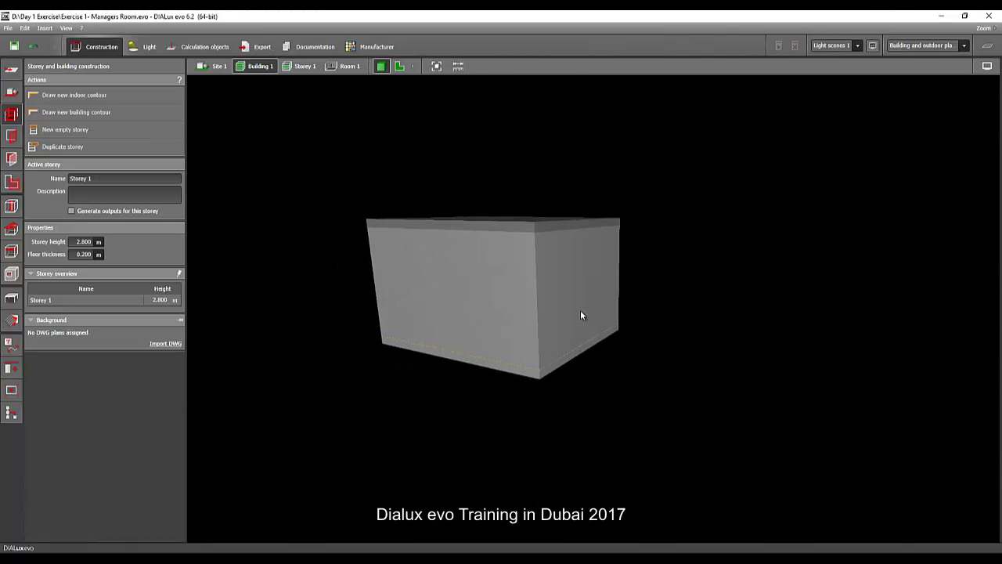
pyautogui.scroll(3, 464, 288)
pyautogui.scroll(-3, 485, 271)
pyautogui.moveTo(510, 274); pyautogui.dragTo(328, 107, button='middle')
# - Examine Storey 1 without its ceiling and Room 1 in the 3D view
pyautogui.click(304, 66)
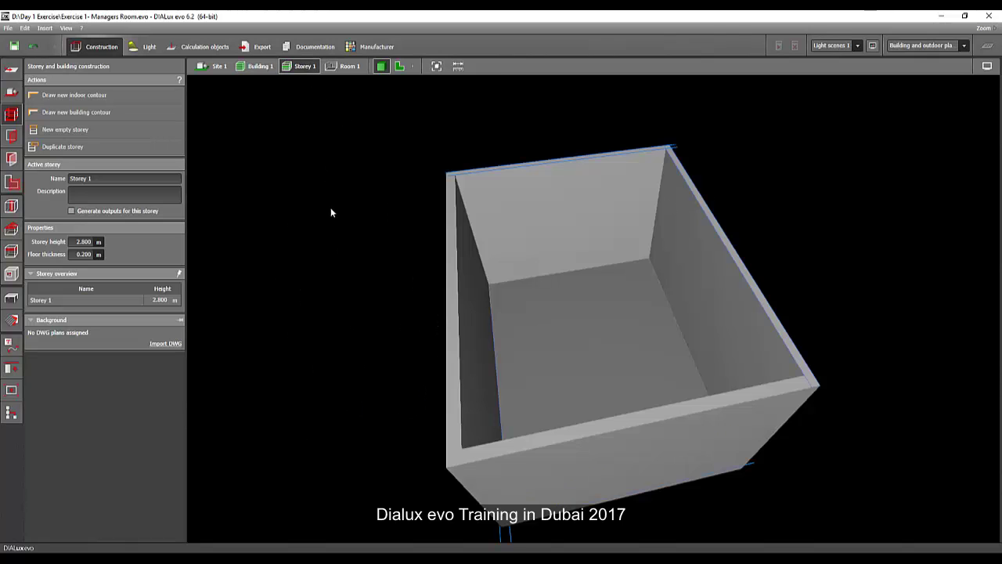
pyautogui.moveTo(331, 208); pyautogui.dragTo(358, 134, button='middle')
pyautogui.moveTo(703, 349); pyautogui.dragTo(626, 308, button='middle')
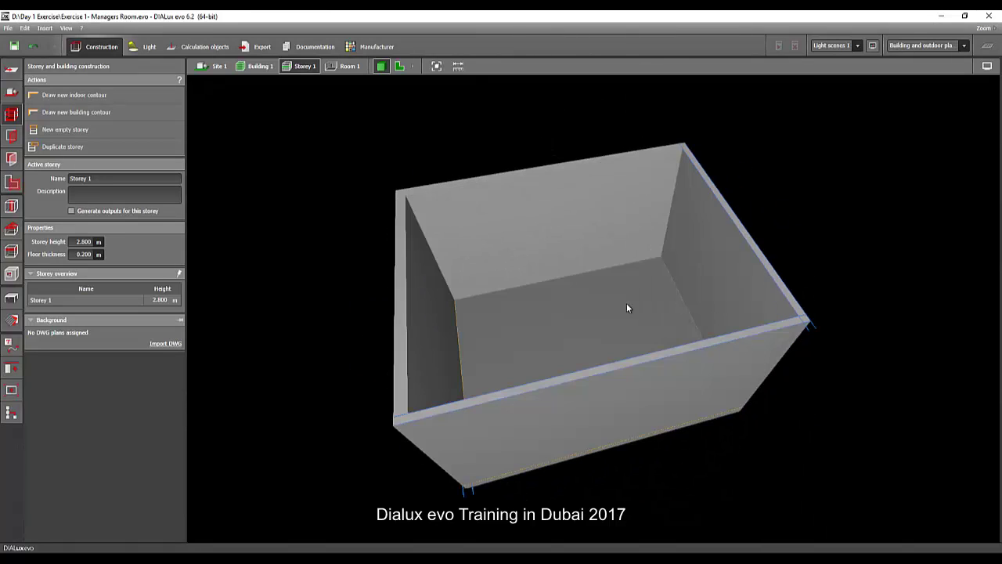
pyautogui.moveTo(509, 343); pyautogui.dragTo(484, 285, button='middle')
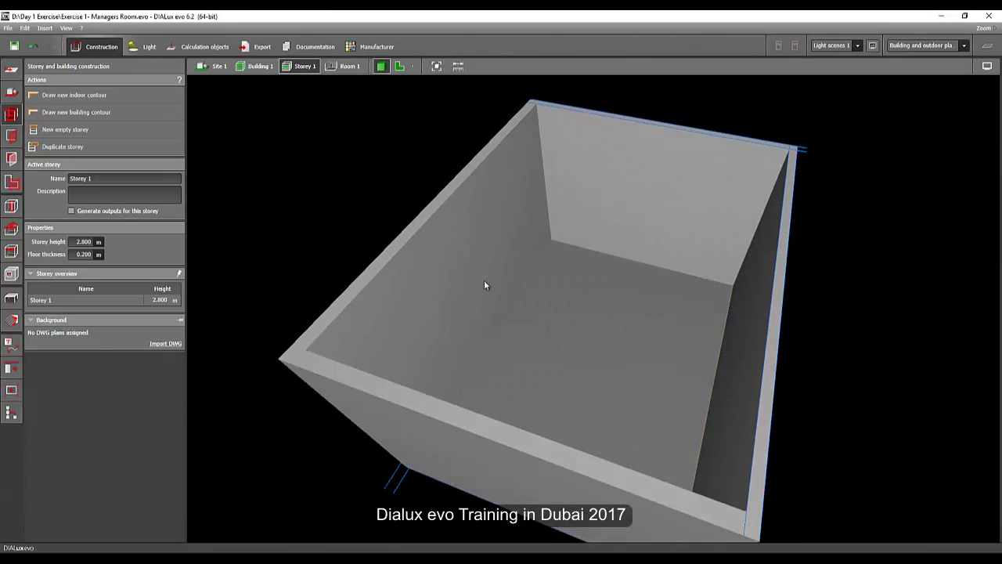
pyautogui.click(343, 67)
pyautogui.moveTo(498, 257); pyautogui.dragTo(389, 103, button='middle')
# - Show Room 1 in the floor plan view and return to the plan of Storey 1
pyautogui.click(399, 66)
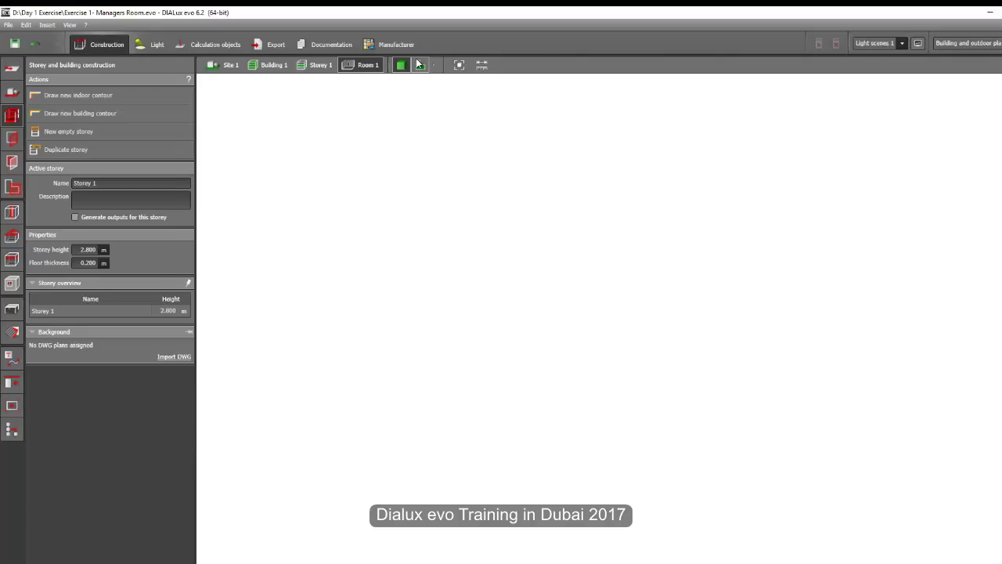
pyautogui.click(419, 64)
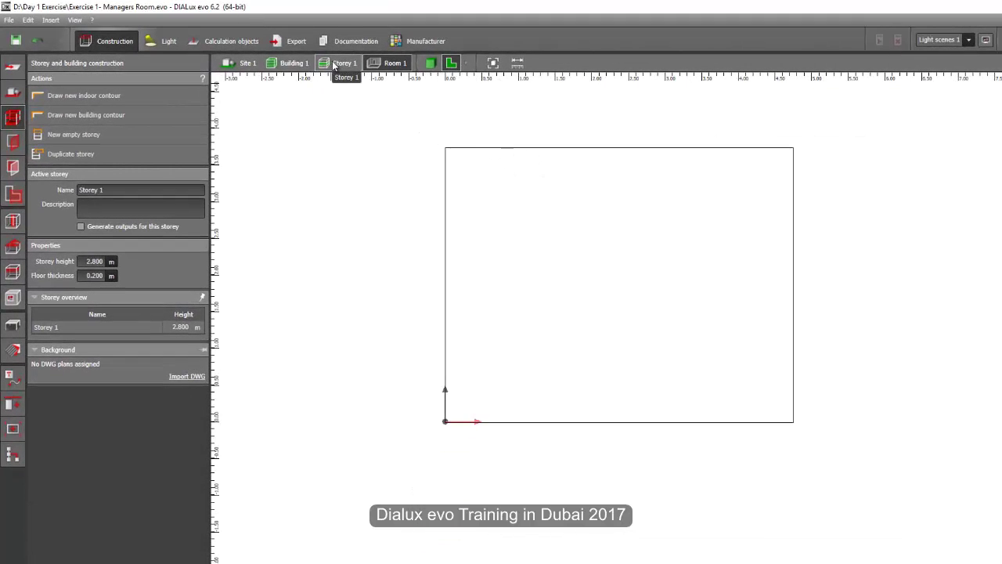
pyautogui.click(340, 67)
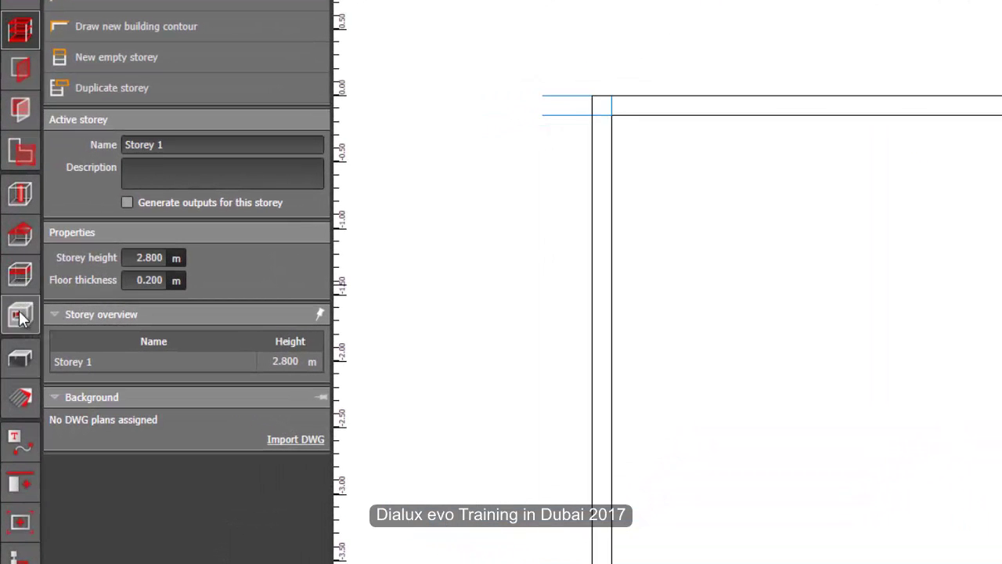
# - Choose the 200X60_linker_Container desk from the furniture objects as the active object and mark it as a favourite
pyautogui.click(22, 357)
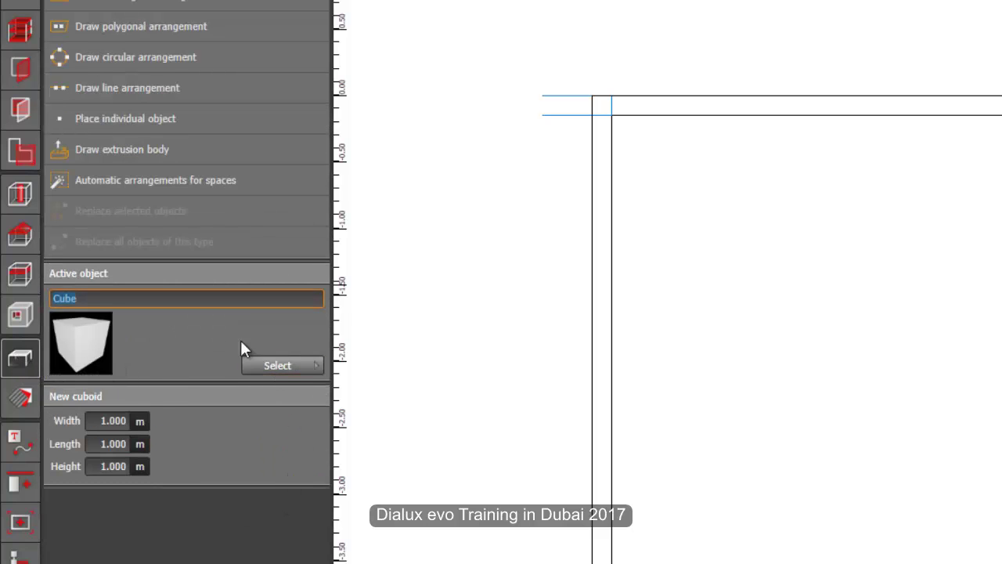
pyautogui.click(279, 367)
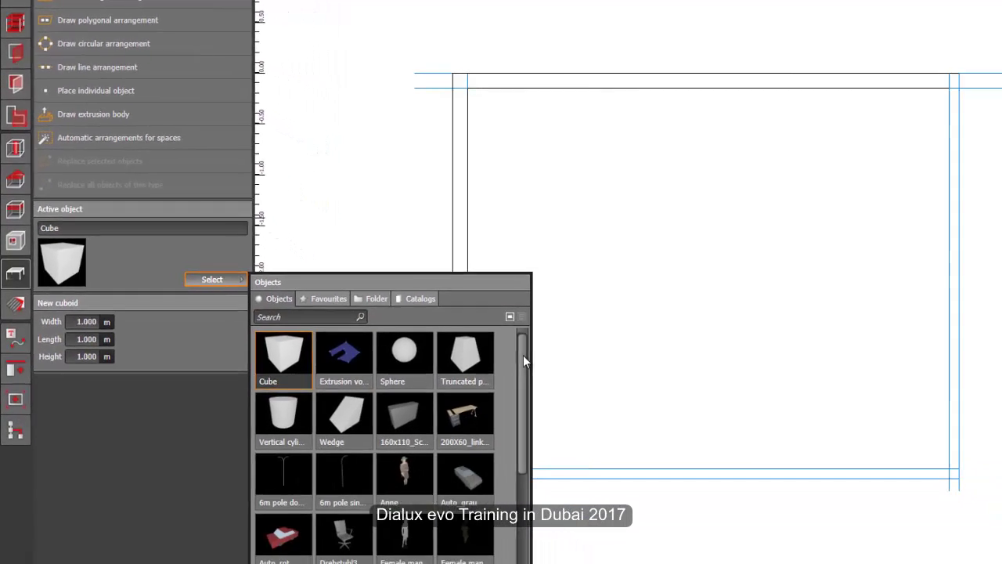
pyautogui.moveTo(683, 465); pyautogui.dragTo(682, 563)
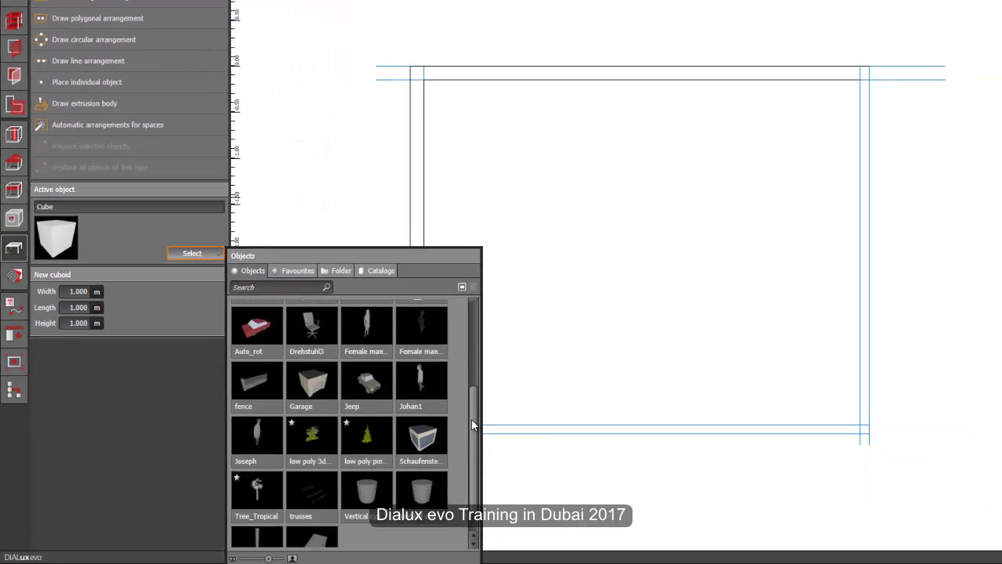
pyautogui.moveTo(472, 423); pyautogui.dragTo(378, 318)
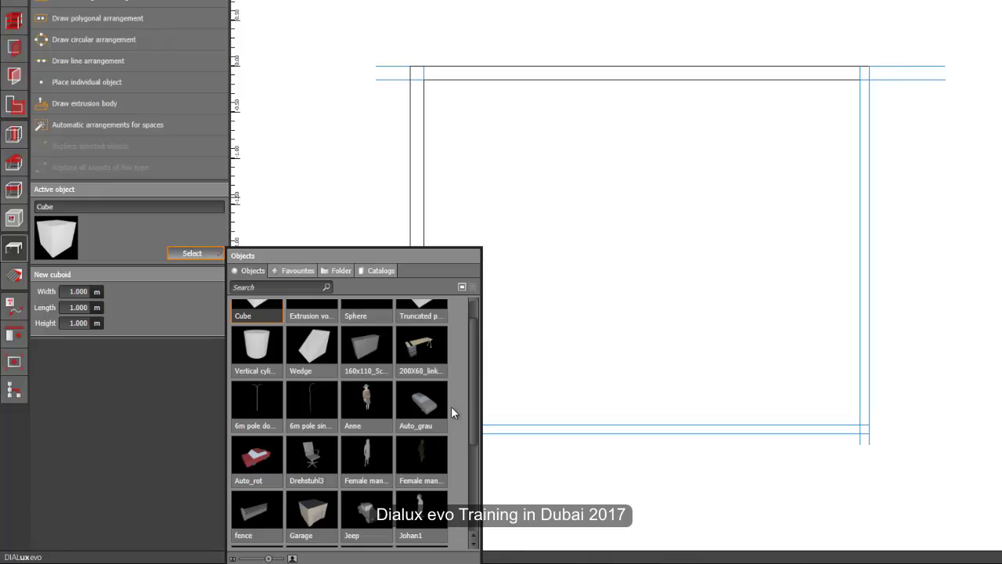
pyautogui.moveTo(471, 344)
pyautogui.mouseDown()
pyautogui.moveTo(475, 443)
pyautogui.moveTo(466, 332)
pyautogui.mouseUp()
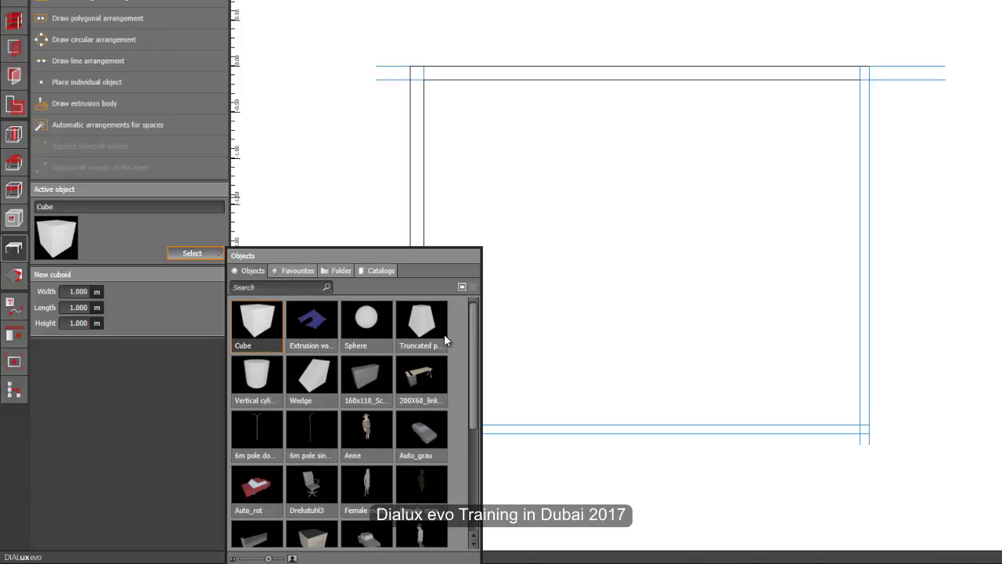
pyautogui.click(421, 378)
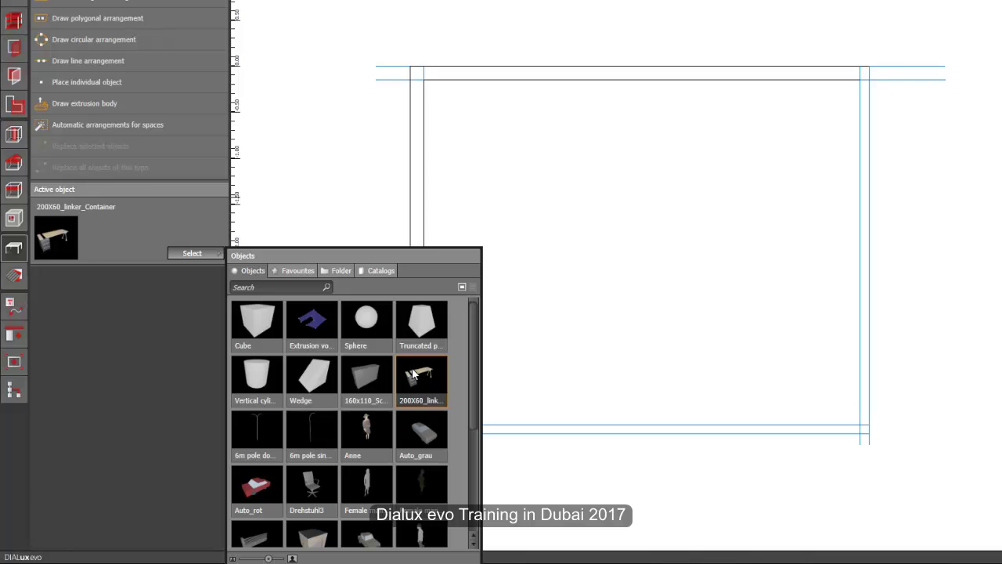
pyautogui.rightClick(412, 368)
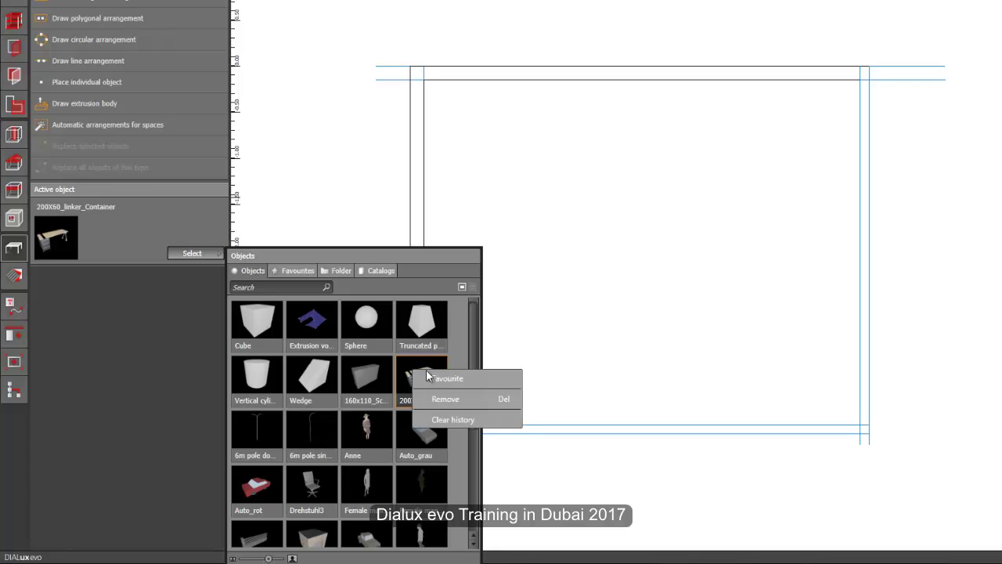
pyautogui.click(438, 378)
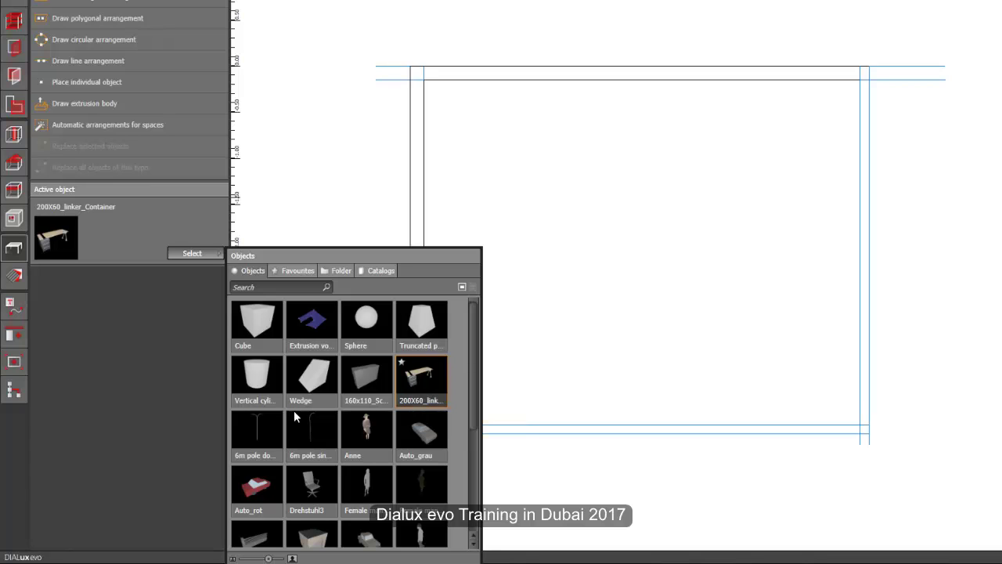
# - Review the favourite objects, object folders and catalogs, and return to the full list of objects
pyautogui.click(297, 271)
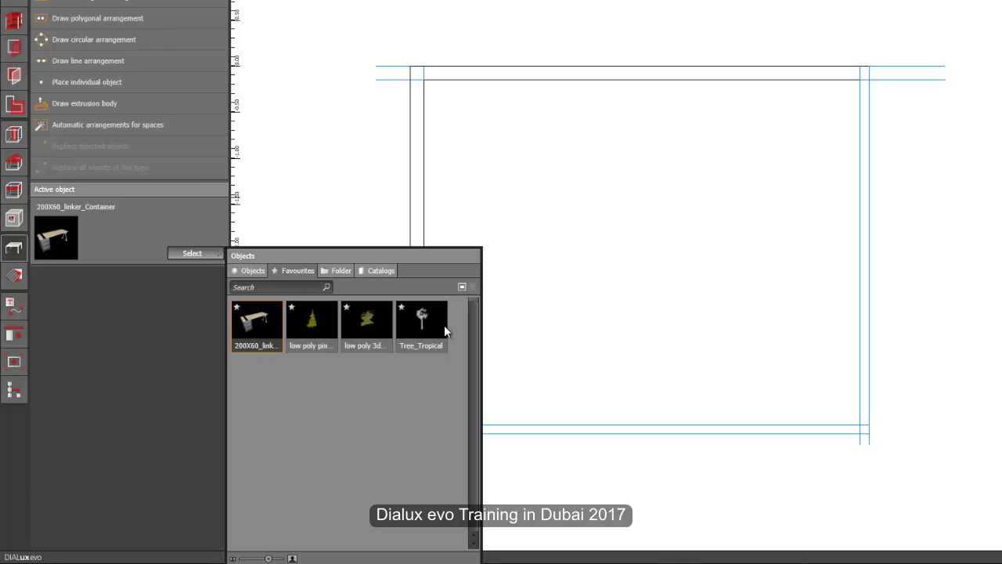
pyautogui.click(342, 270)
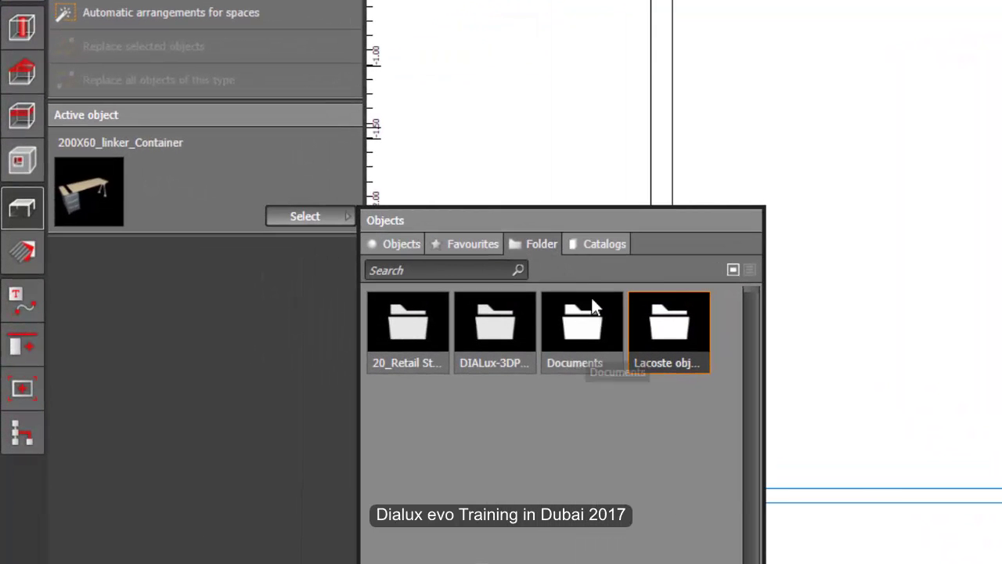
pyautogui.click(592, 243)
pyautogui.click(473, 246)
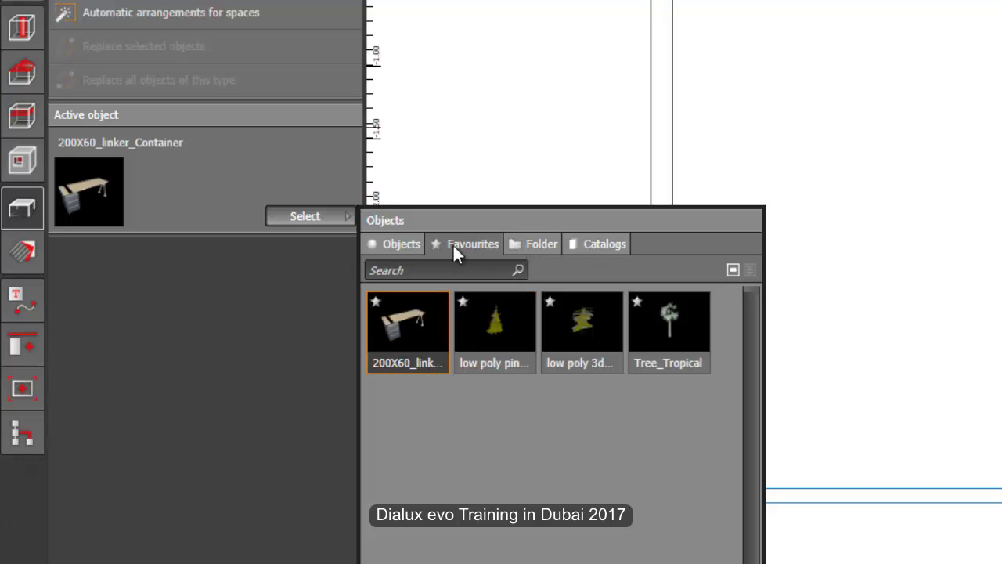
pyautogui.click(395, 245)
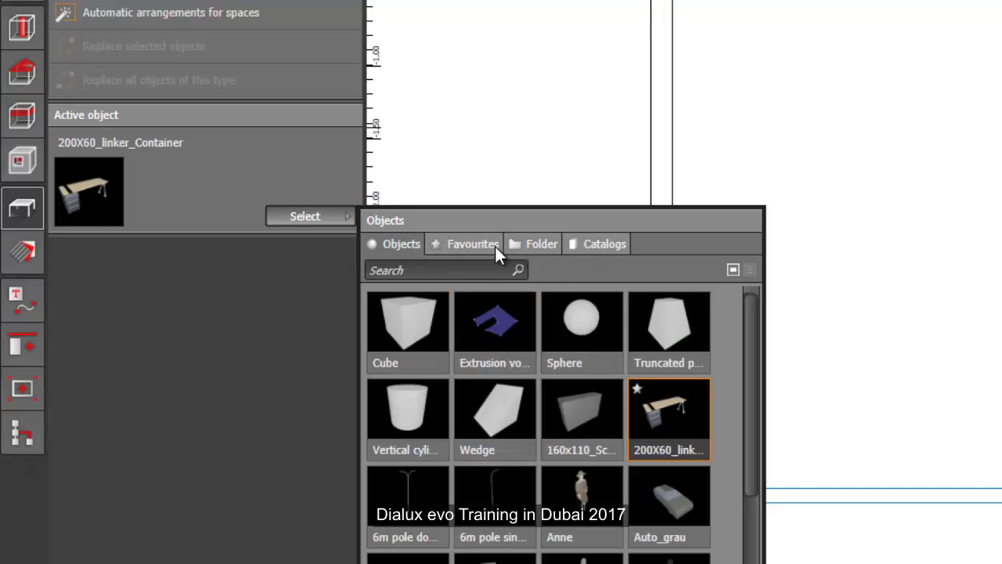
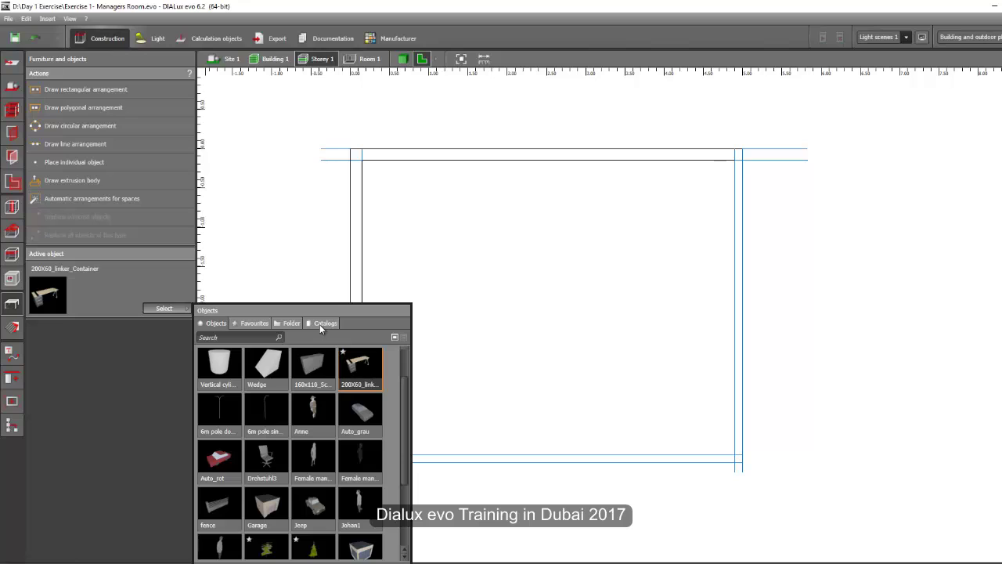
# - Open the DIALux evo object catalog and browse the office furniture tables, auxiliary aids and workbenches
pyautogui.click(321, 323)
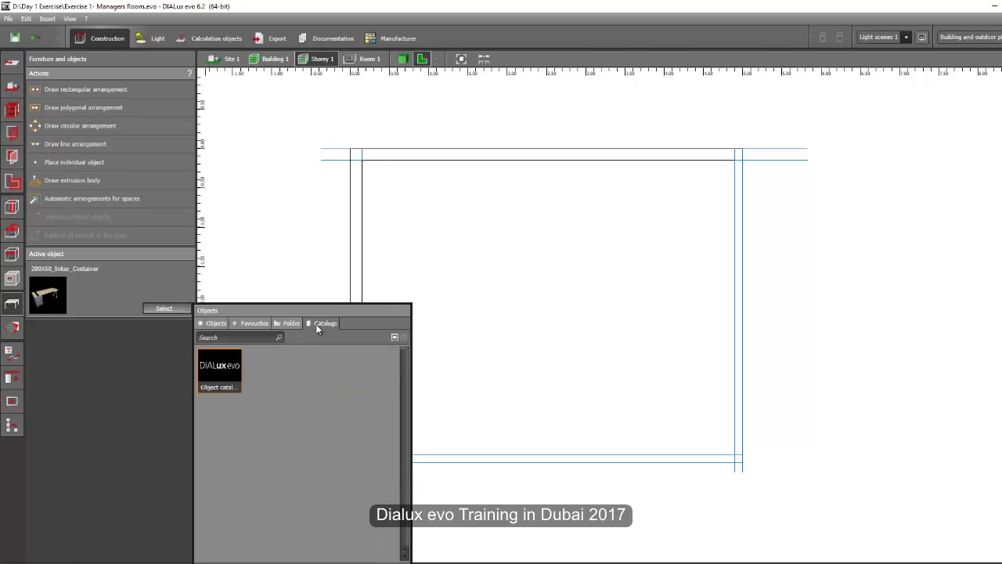
pyautogui.click(216, 363)
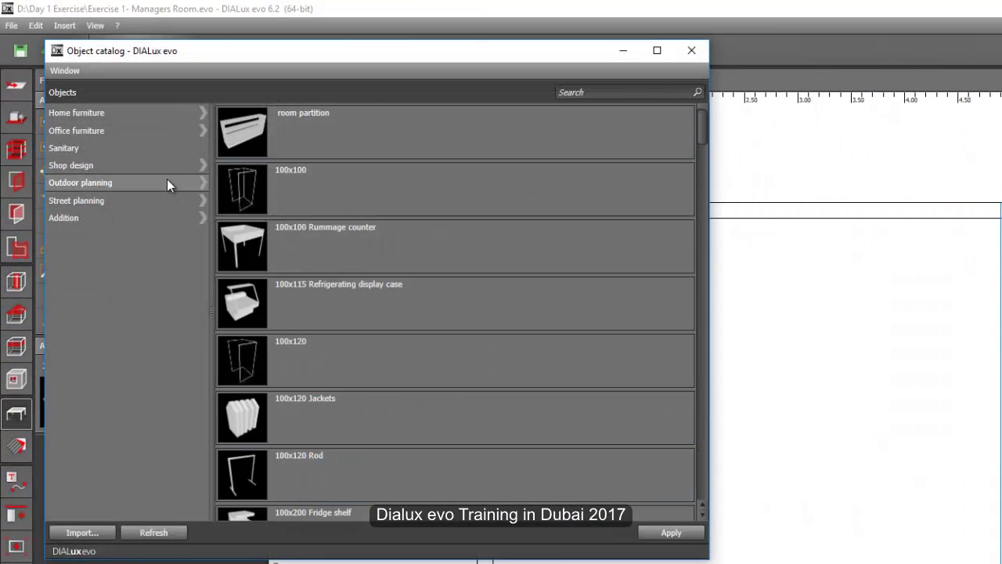
pyautogui.click(203, 132)
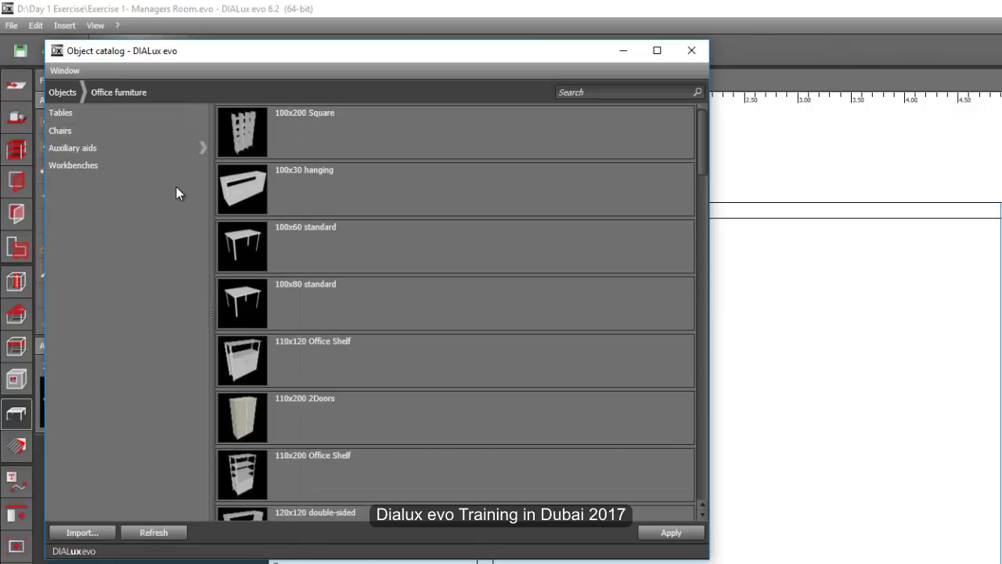
pyautogui.click(78, 113)
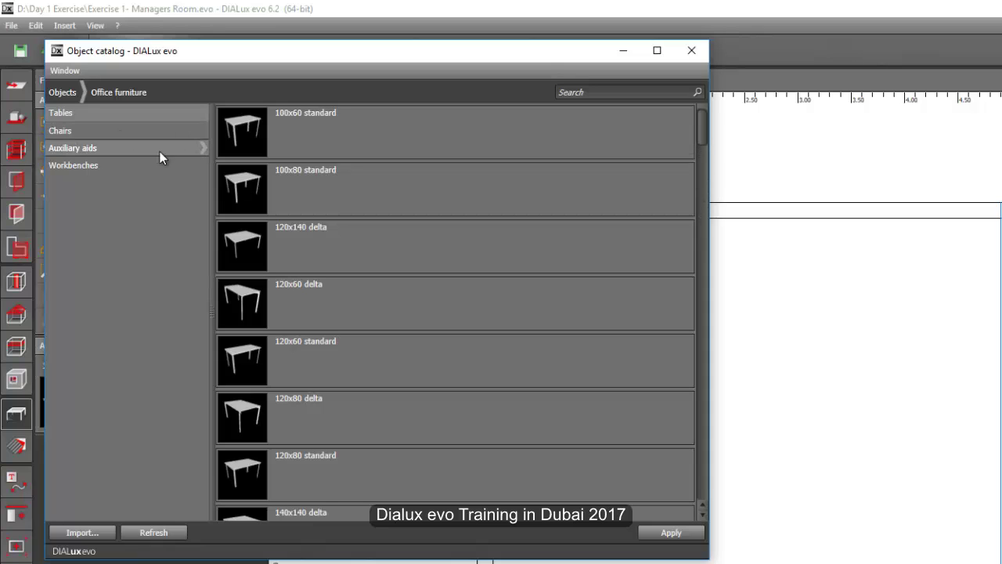
pyautogui.click(200, 149)
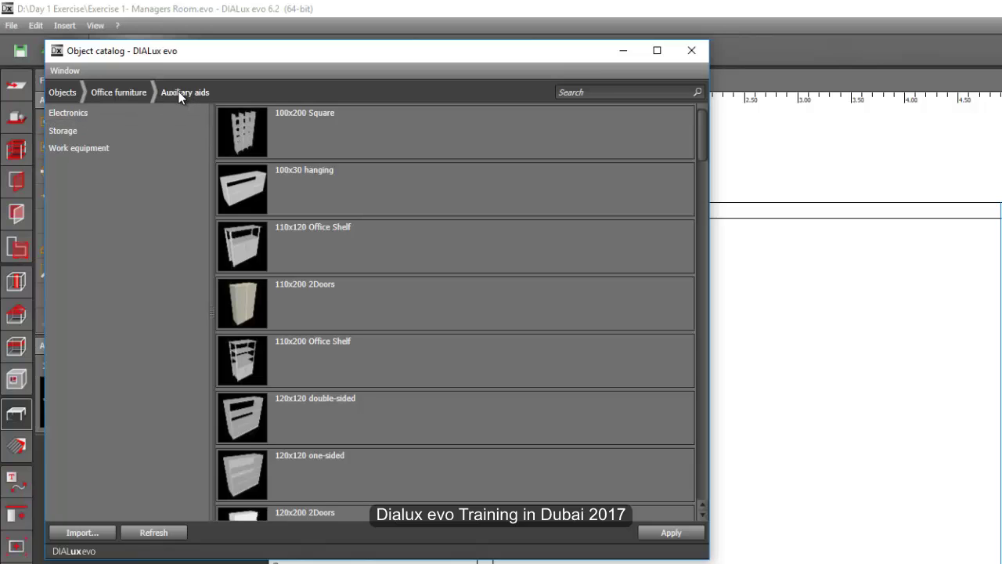
pyautogui.click(123, 90)
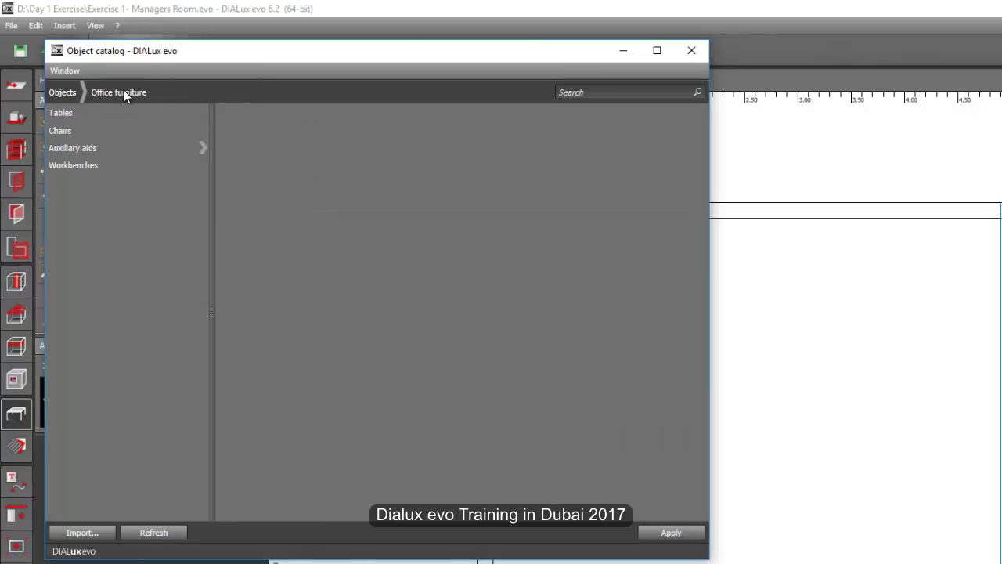
pyautogui.click(87, 165)
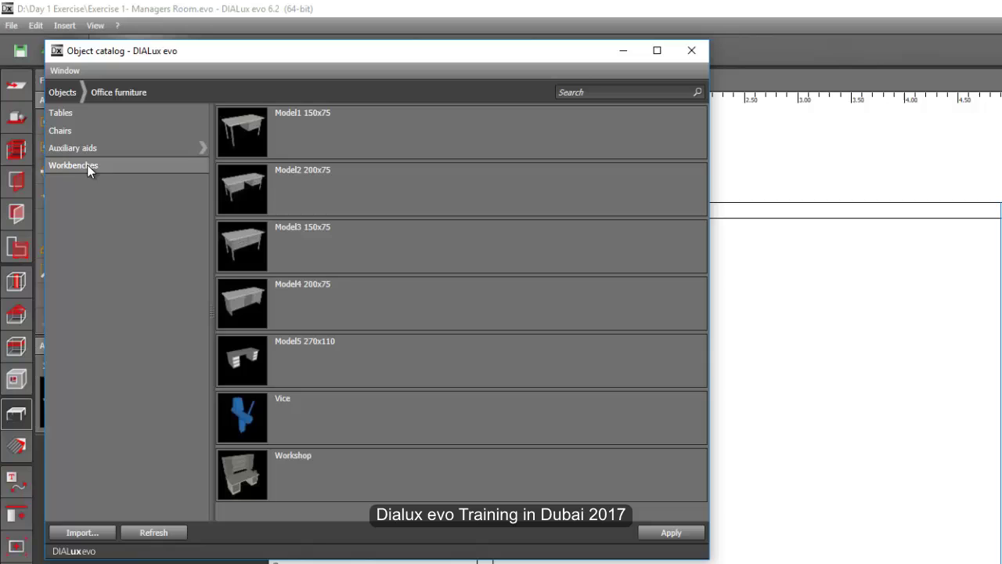
# - Apply the 200X60 left container table from the office furniture catalog as the active object and put the catalog away
pyautogui.click(60, 112)
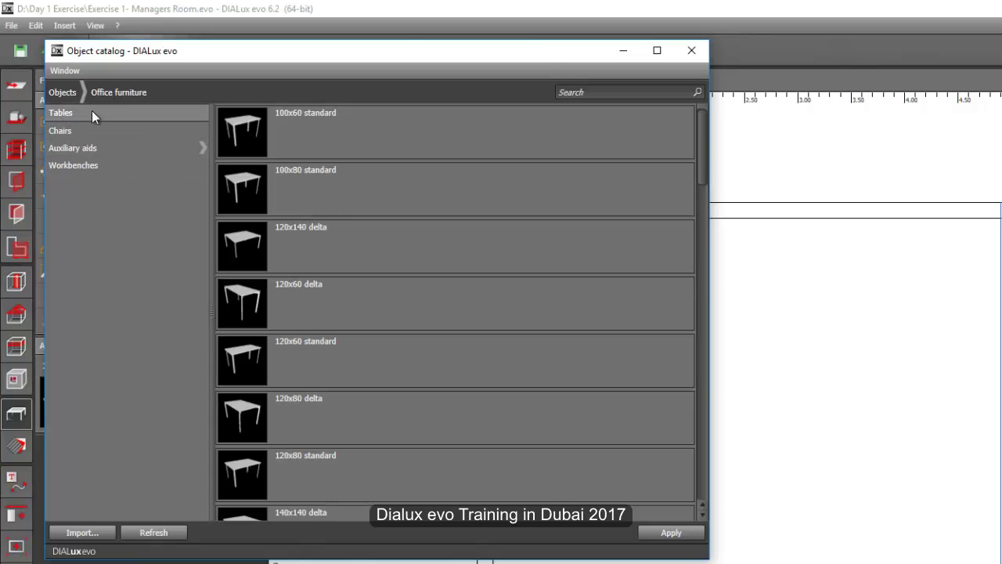
pyautogui.moveTo(704, 133); pyautogui.dragTo(730, 274)
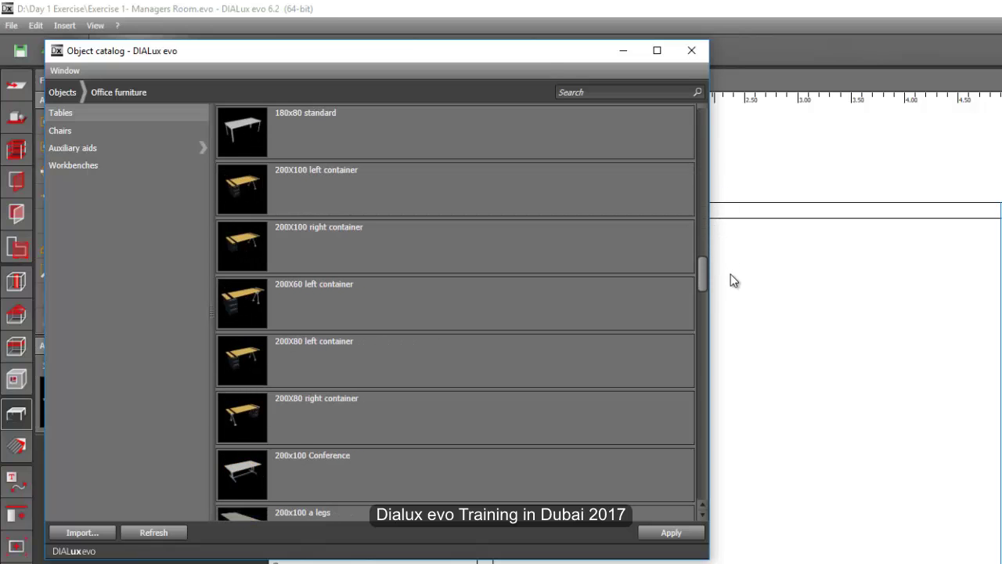
pyautogui.click(386, 307)
pyautogui.click(657, 533)
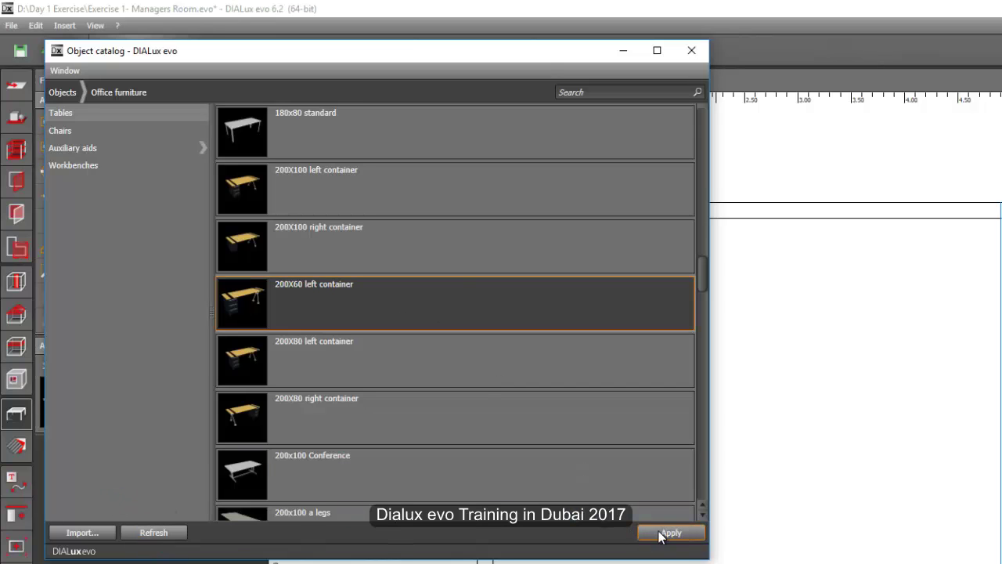
pyautogui.moveTo(327, 51); pyautogui.dragTo(963, 80)
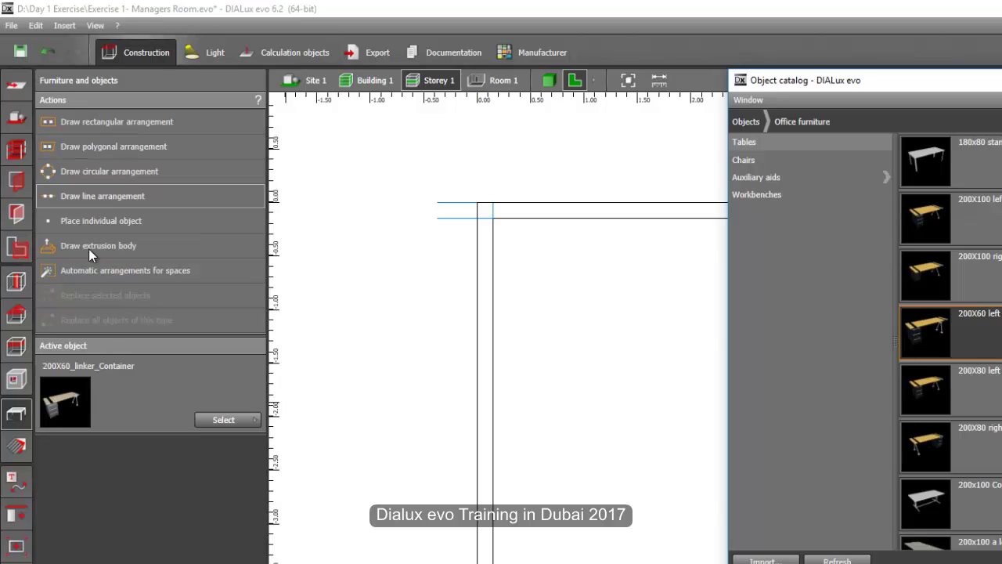
pyautogui.press('Escape')
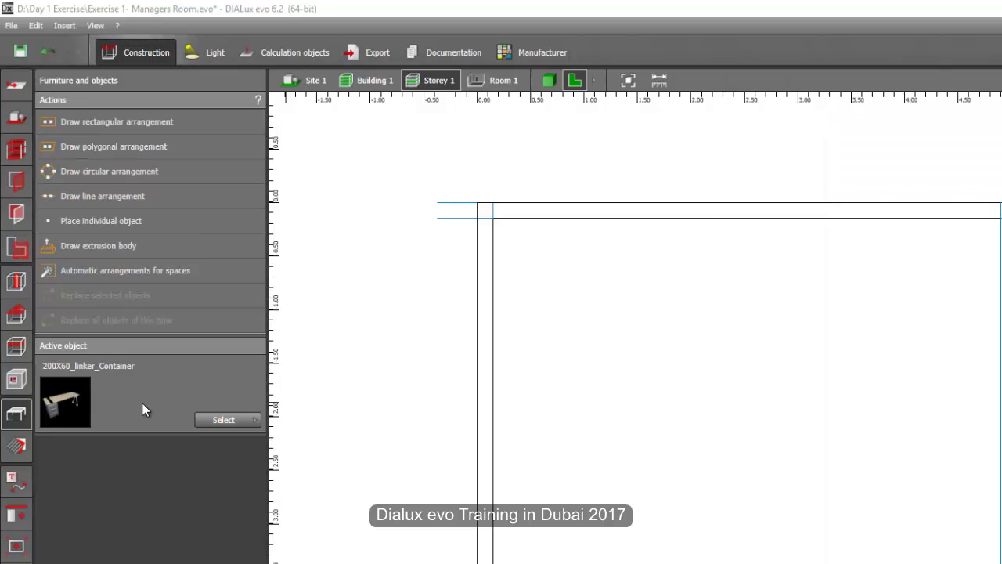
# - Place the desk as an individual object in the room at about X 2.12, Y -1.42 m and check it in 3D
pyautogui.click(93, 222)
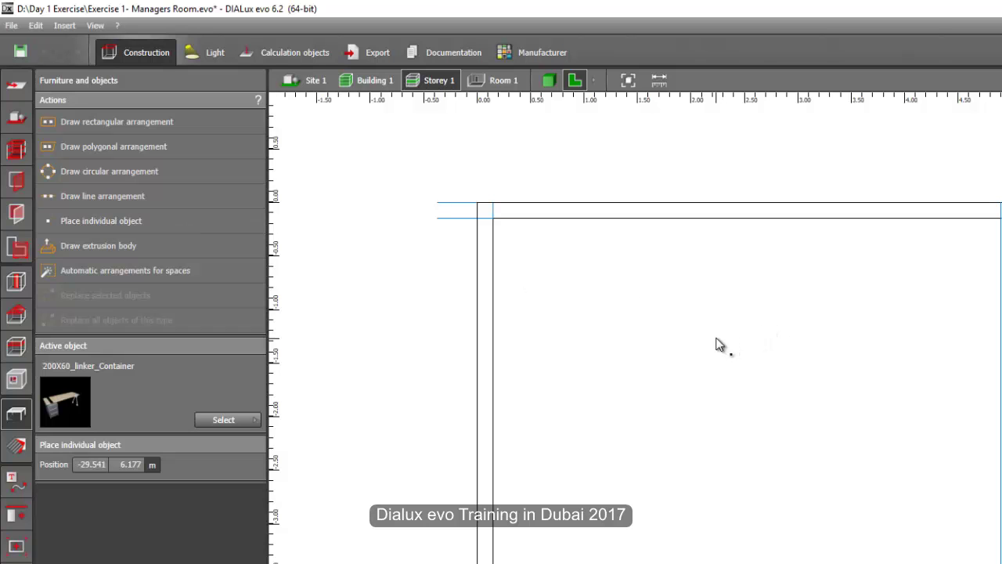
pyautogui.click(705, 355)
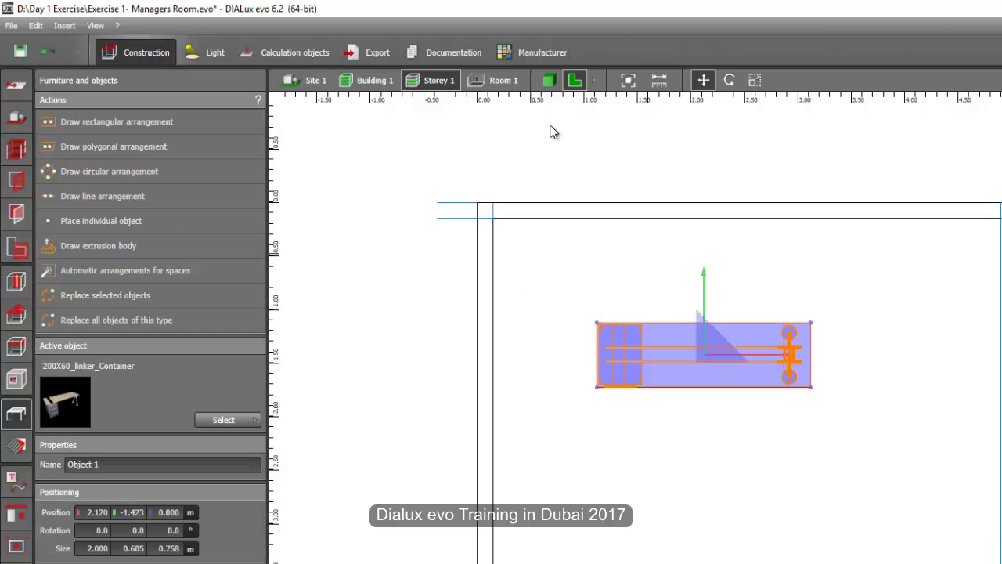
pyautogui.click(549, 81)
pyautogui.moveTo(502, 291); pyautogui.dragTo(429, 291)
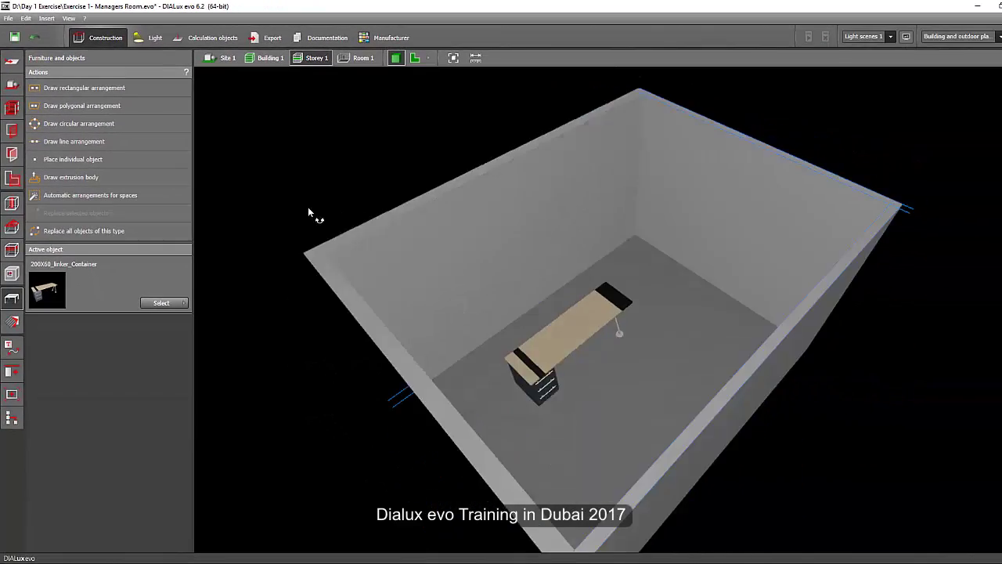
pyautogui.moveTo(308, 212); pyautogui.dragTo(347, 123)
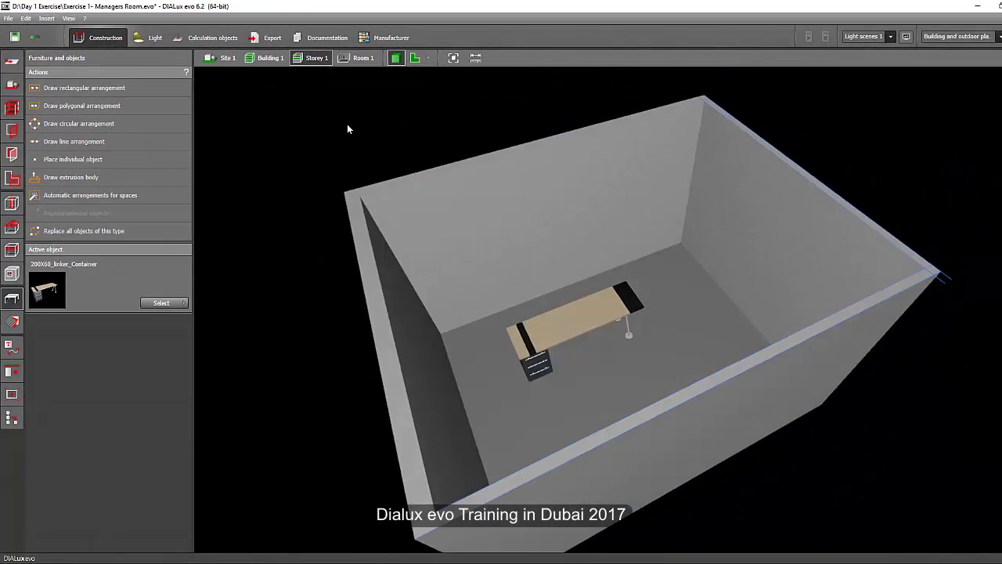
# - Return to the floor plan and rotate the desk to -90° about its vertical axis
pyautogui.click(415, 59)
pyautogui.click(476, 236)
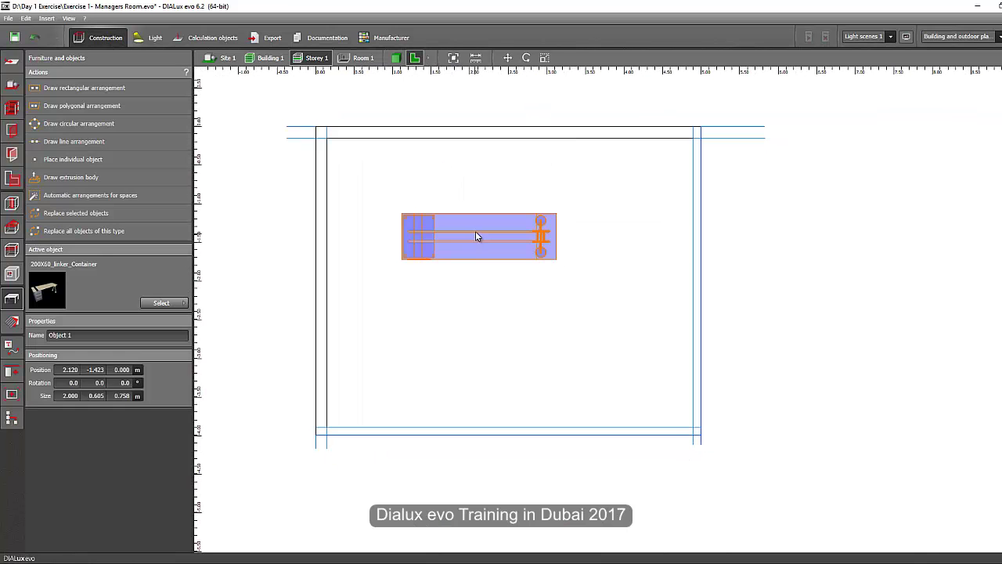
pyautogui.rightClick(476, 232)
pyautogui.click(505, 252)
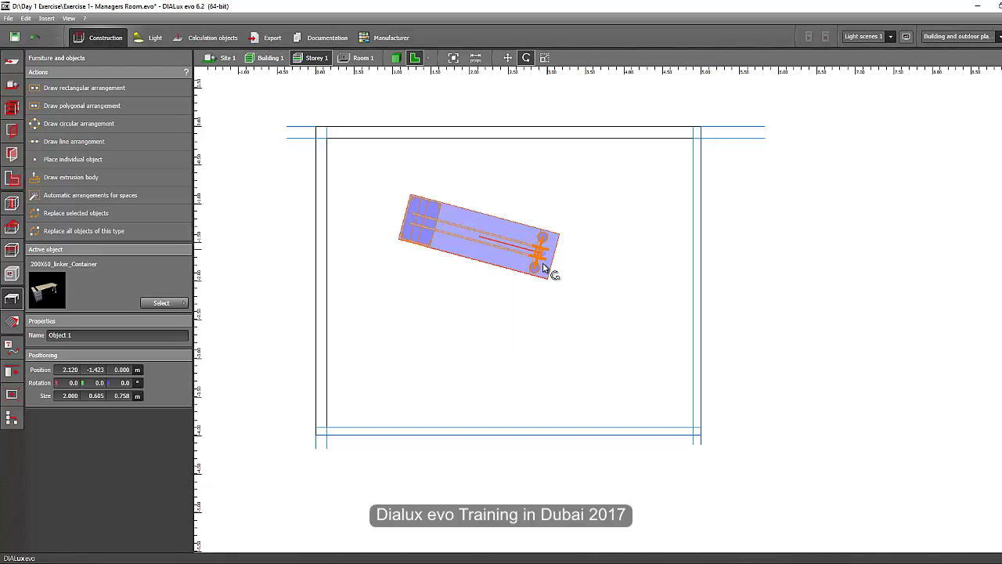
# - Move the rotated desk slightly down and to the left within the room plan
pyautogui.rightClick(478, 234)
pyautogui.click(495, 238)
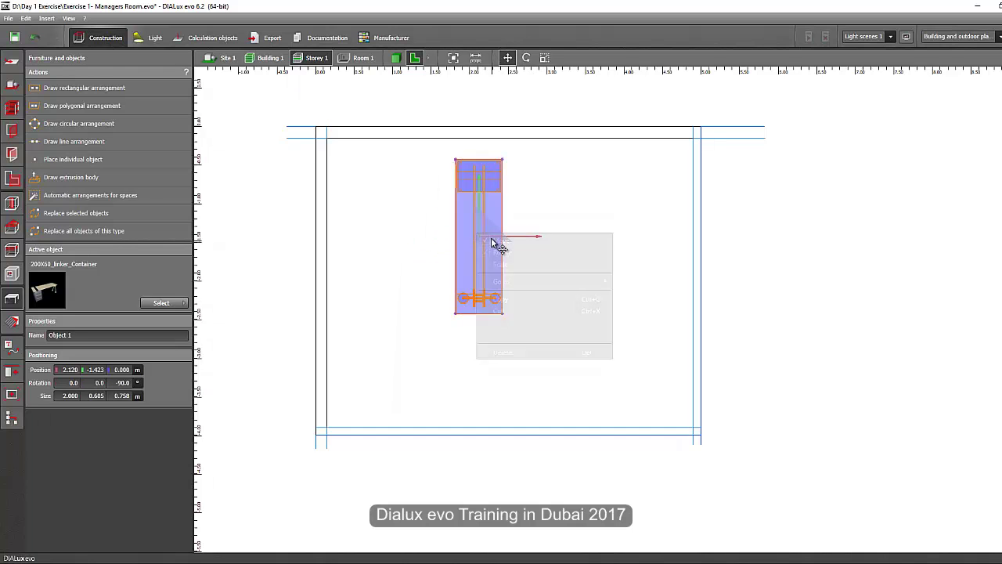
pyautogui.click(464, 263)
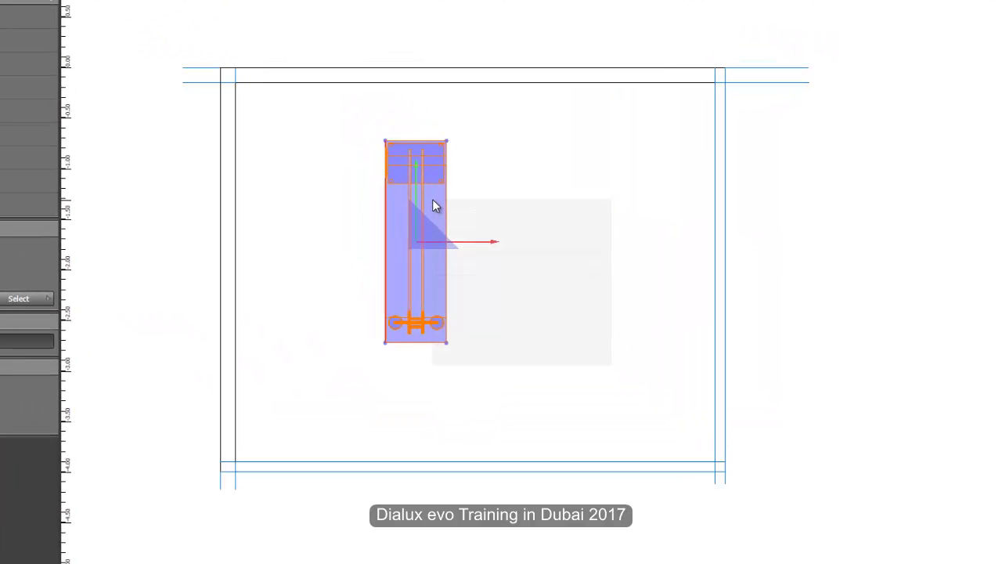
# - Scale the desk horizontally on the floor plan to a width of about 0.8 m
pyautogui.rightClick(433, 201)
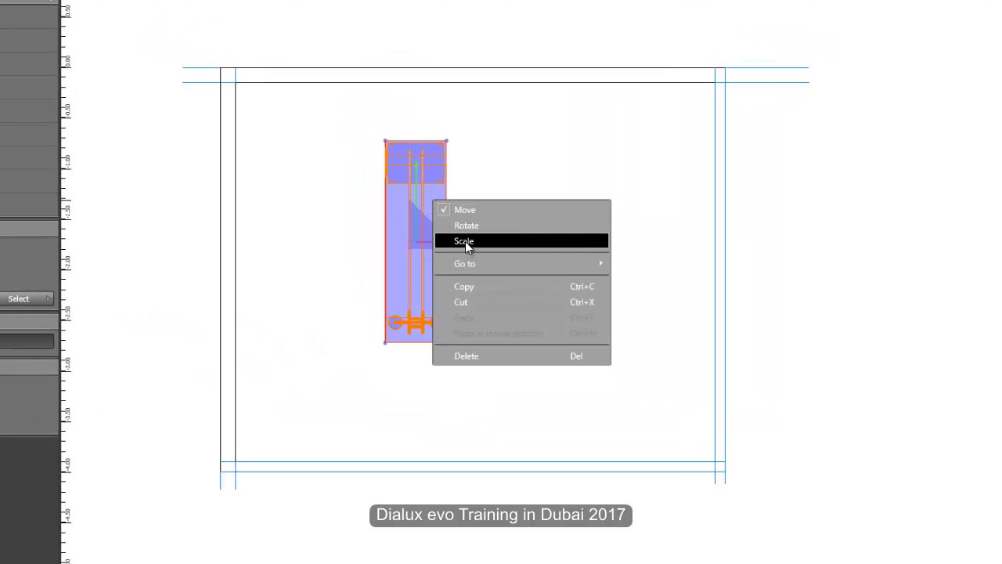
pyautogui.click(465, 241)
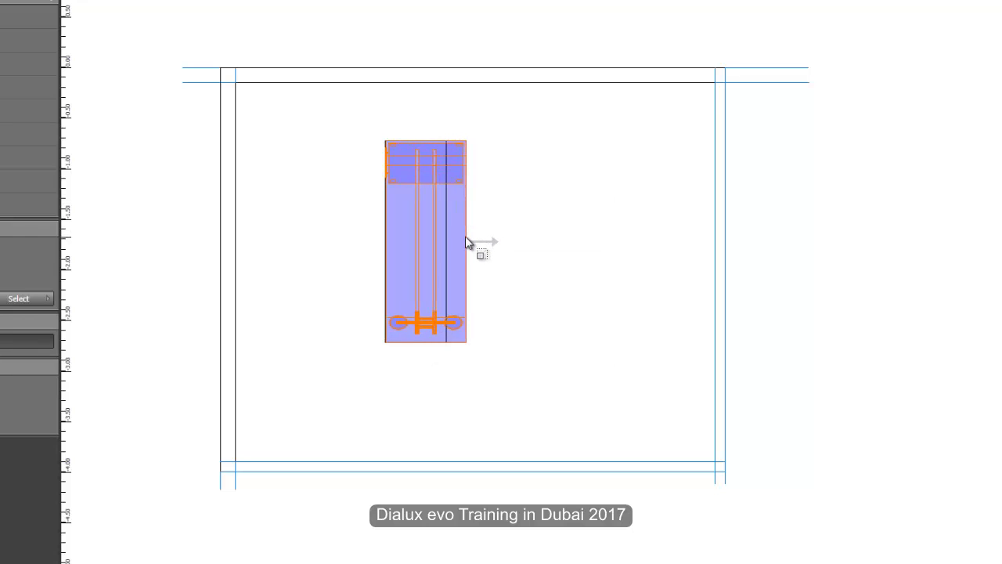
pyautogui.click(466, 238)
pyautogui.click(315, 240)
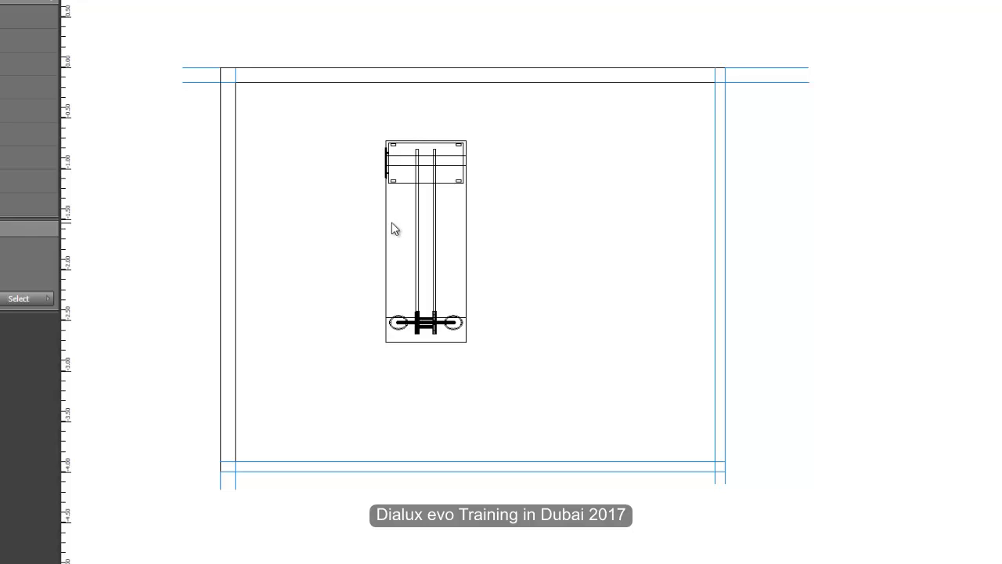
# - Move the widened desk slightly to the left within the room plan
pyautogui.rightClick(425, 204)
pyautogui.click(449, 218)
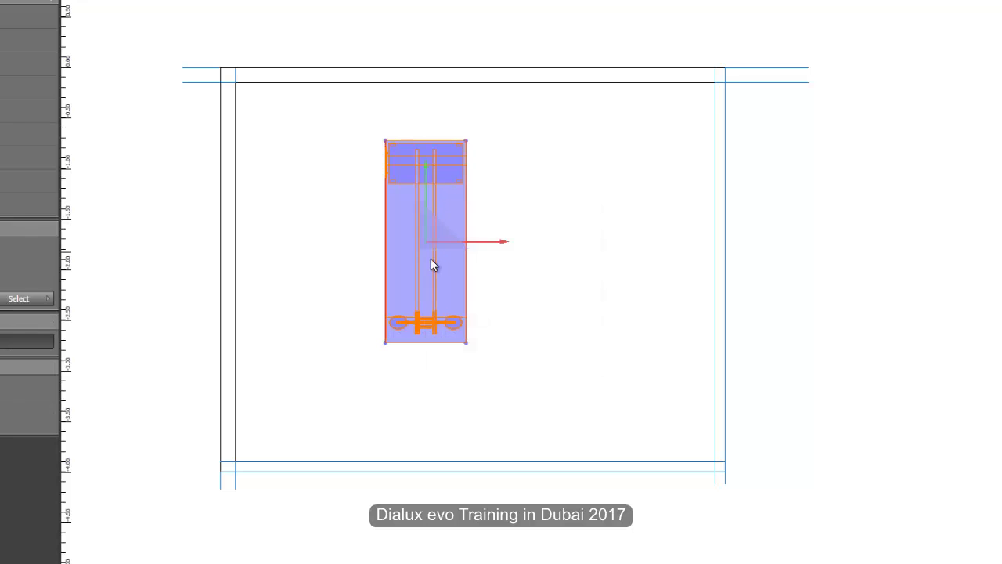
pyautogui.moveTo(430, 238); pyautogui.dragTo(413, 236)
pyautogui.click(166, 169)
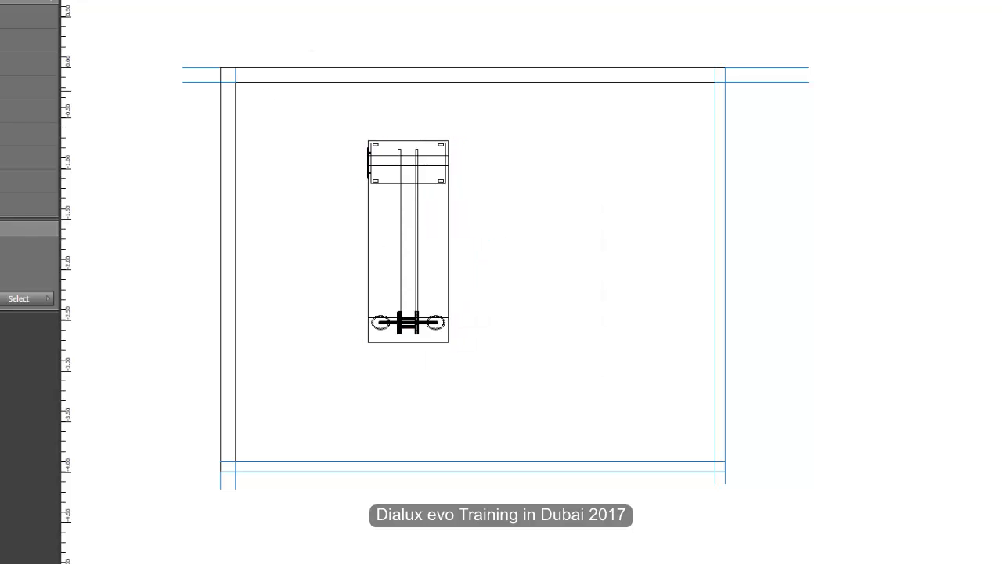
pyautogui.moveTo(339, 216); pyautogui.dragTo(286, 196)
pyautogui.scroll(3, 547, 332)
pyautogui.moveTo(546, 332); pyautogui.dragTo(439, 338)
pyautogui.click(398, 36)
pyautogui.scroll(-1, 374, 105)
pyautogui.scroll(2, 382, 114)
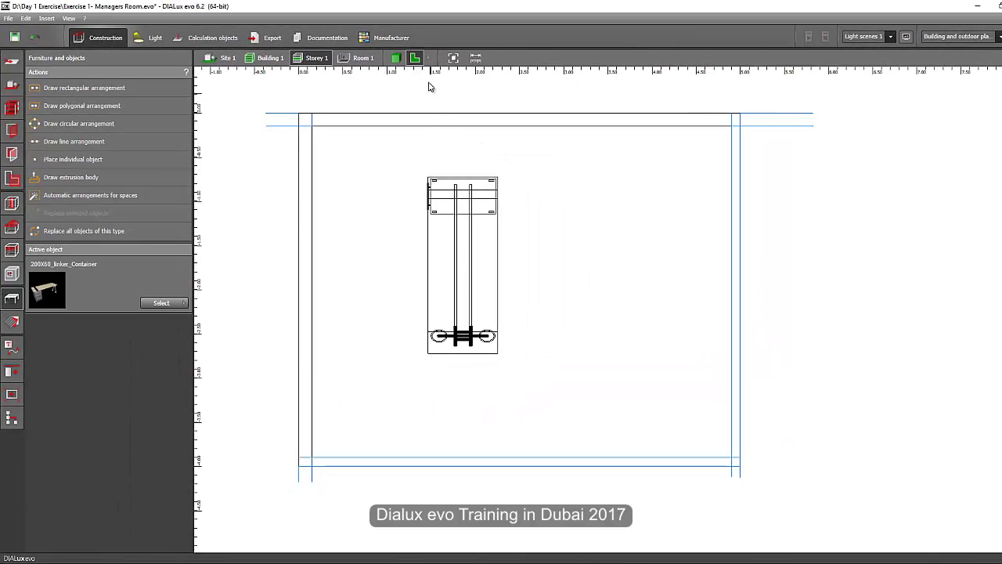
# - Bring the object catalog window back up and reposition it over the middle of the floor plan
pyautogui.click(161, 302)
pyautogui.doubleClick(213, 367)
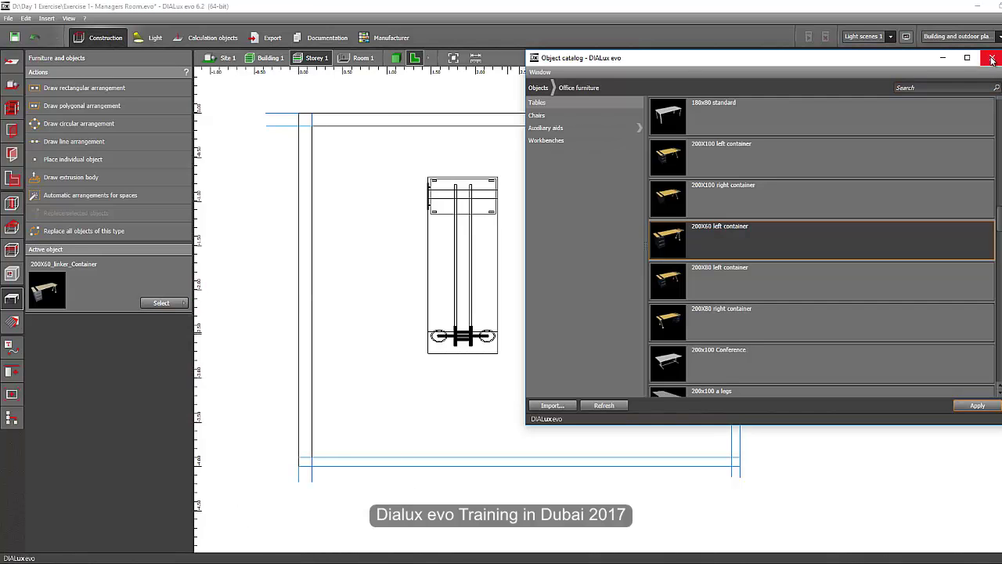
pyautogui.click(940, 59)
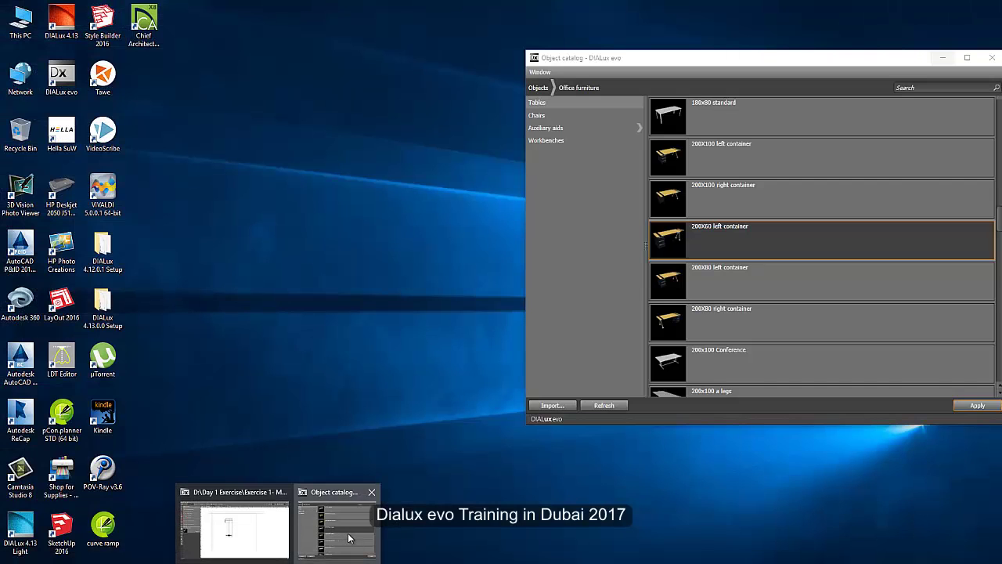
pyautogui.click(347, 541)
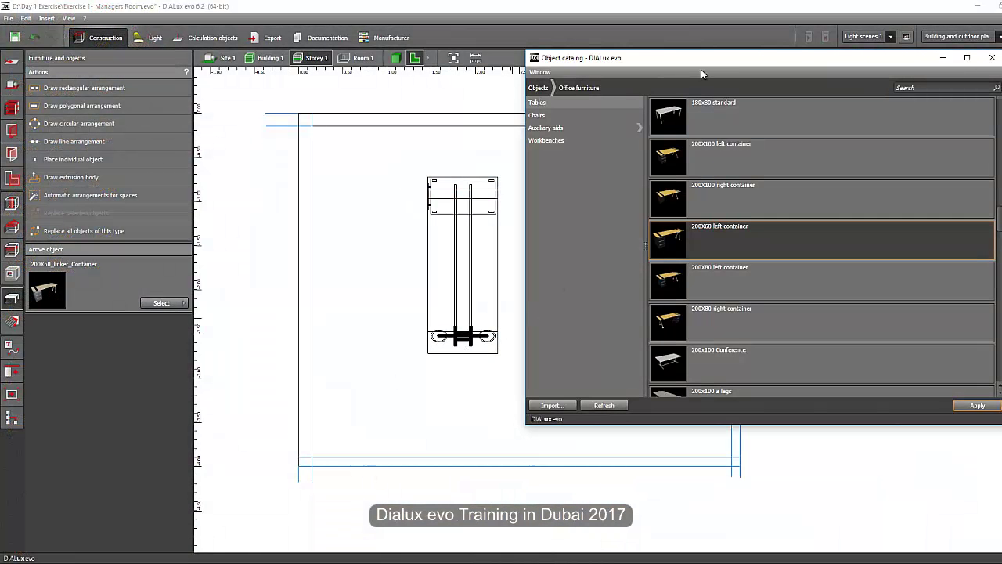
pyautogui.moveTo(689, 58); pyautogui.dragTo(485, 108)
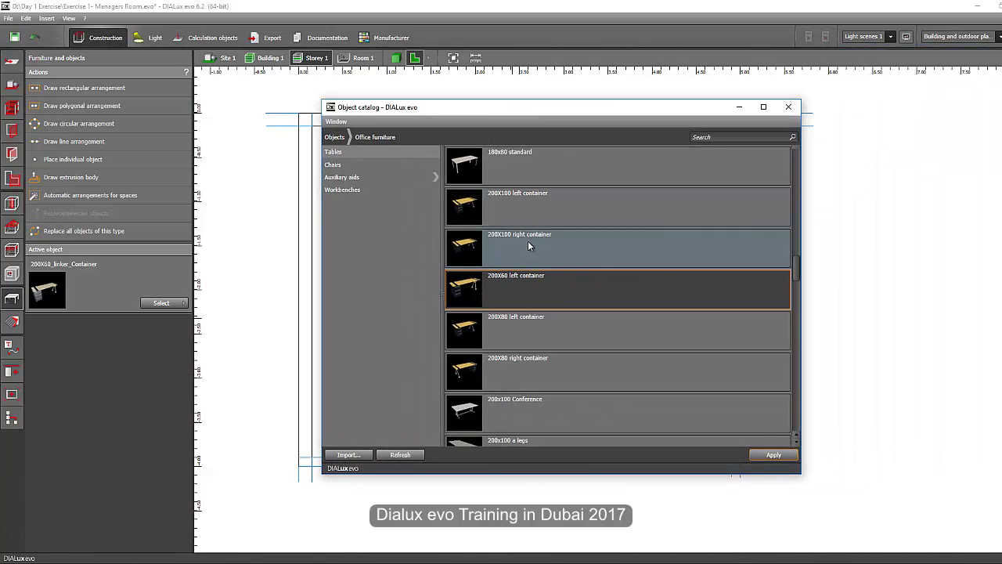
# - Apply Swivel chair3 from the office furniture chairs as the active object and put the catalog away
pyautogui.click(371, 164)
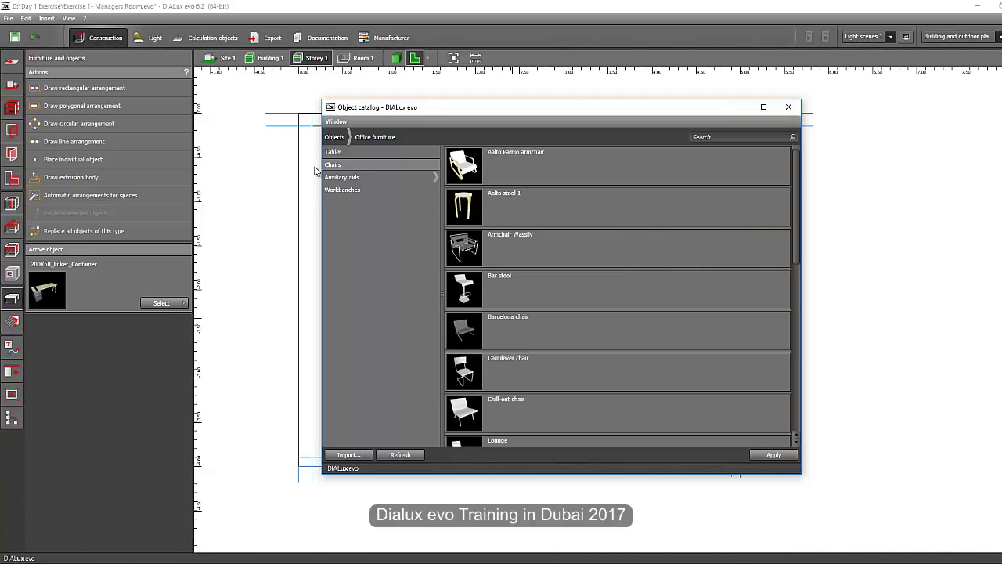
pyautogui.scroll(-5, 566, 275)
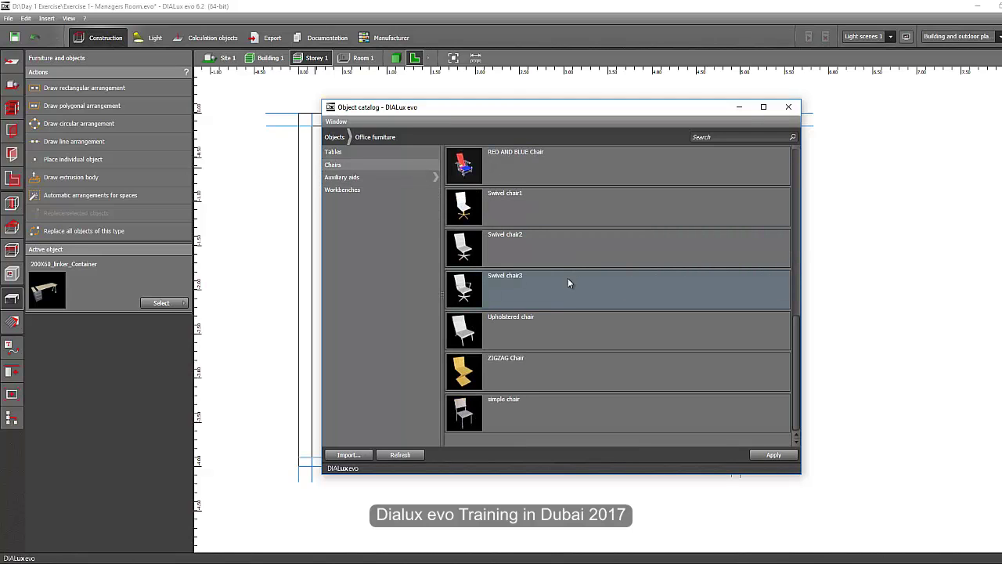
pyautogui.scroll(3, 582, 287)
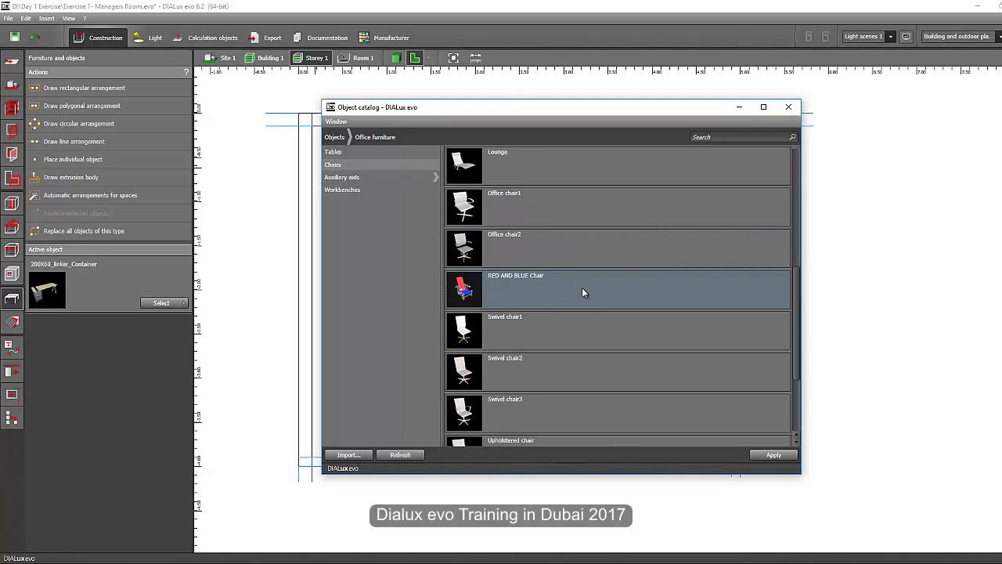
pyautogui.scroll(-3, 582, 288)
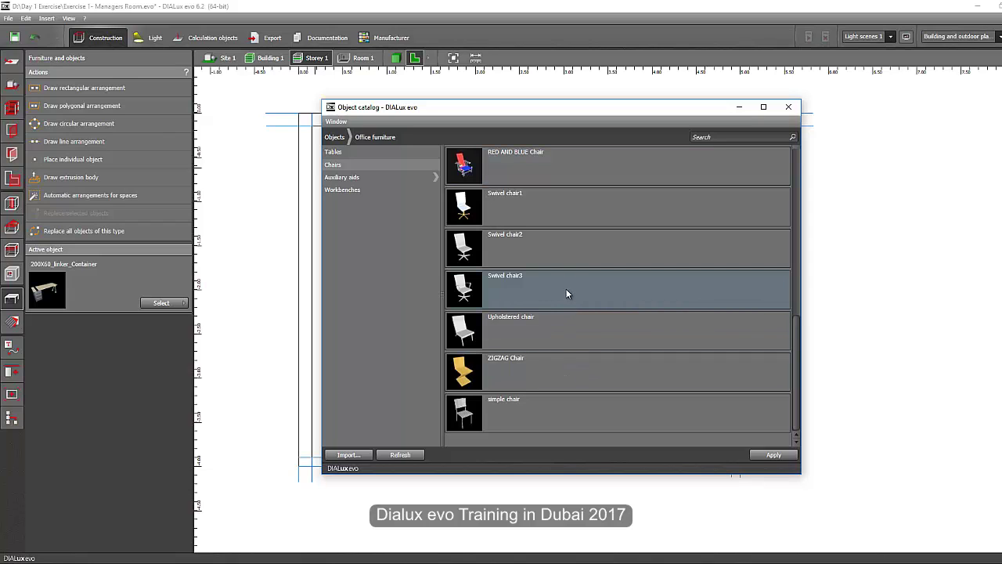
pyautogui.click(570, 296)
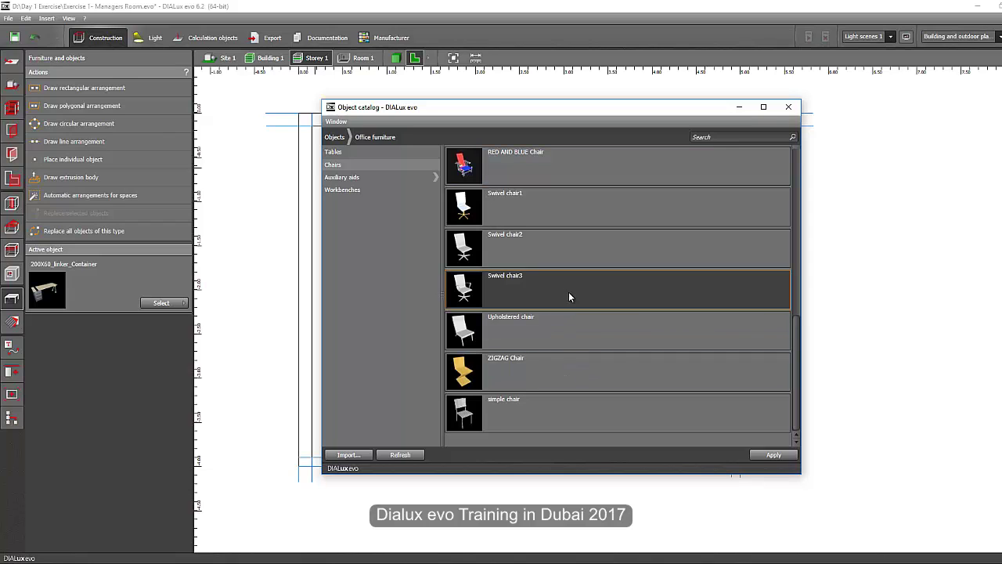
pyautogui.click(772, 455)
pyautogui.click(132, 393)
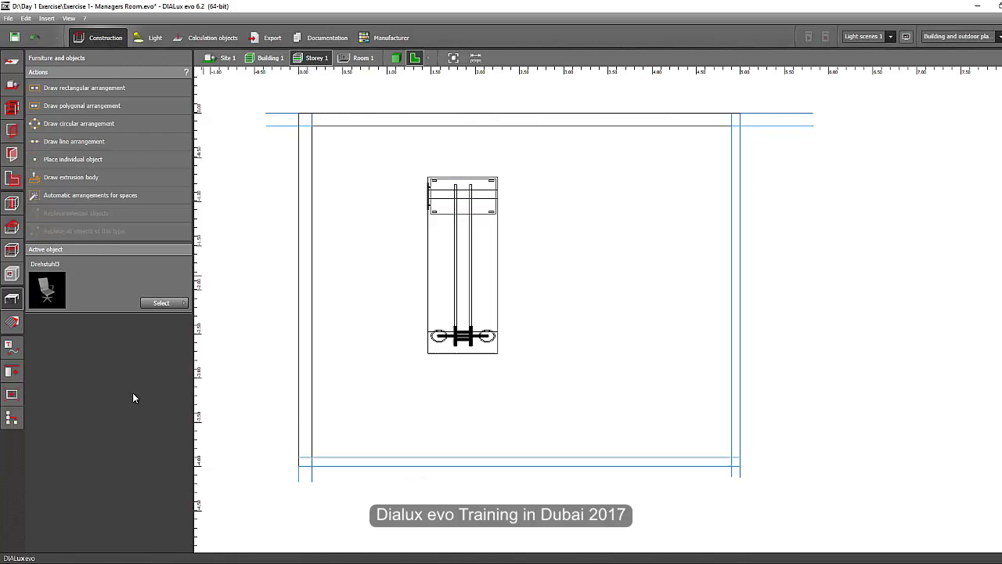
# - Place the swivel chair individually beside the desk at about X 1.24, Y -1.52 m and check it in 3D
pyautogui.click(70, 162)
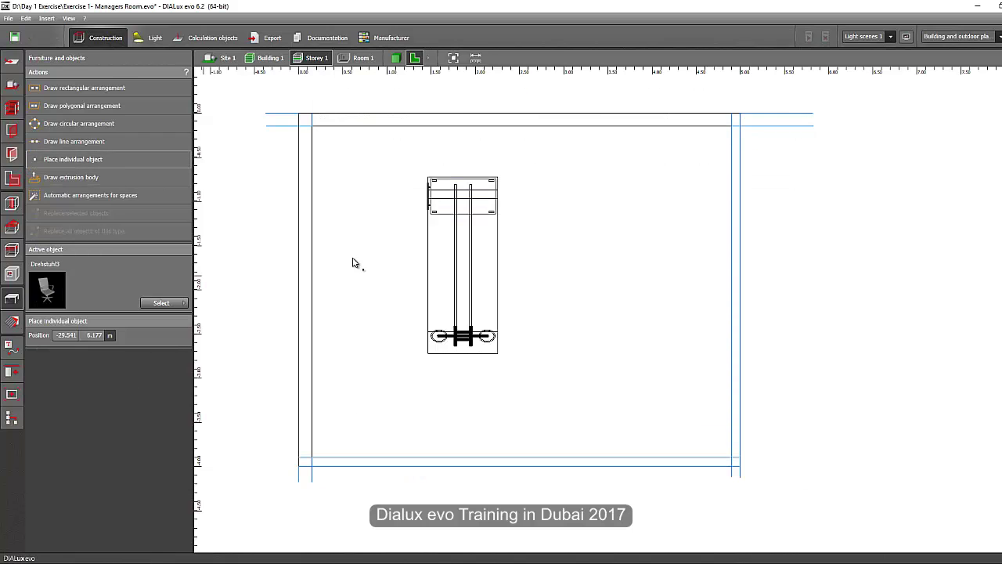
pyautogui.click(409, 251)
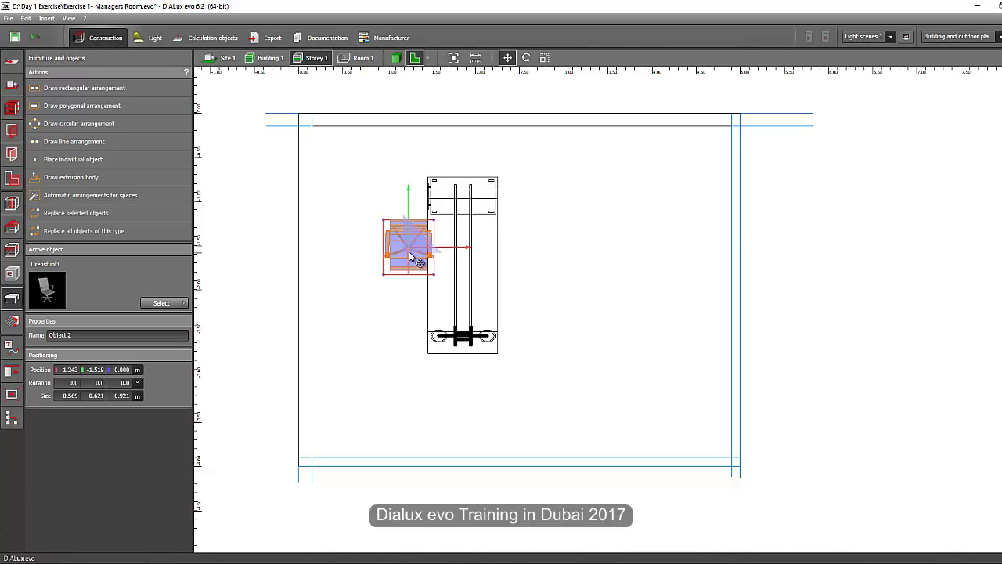
pyautogui.click(395, 58)
pyautogui.moveTo(404, 213); pyautogui.dragTo(398, 65)
pyautogui.click(415, 59)
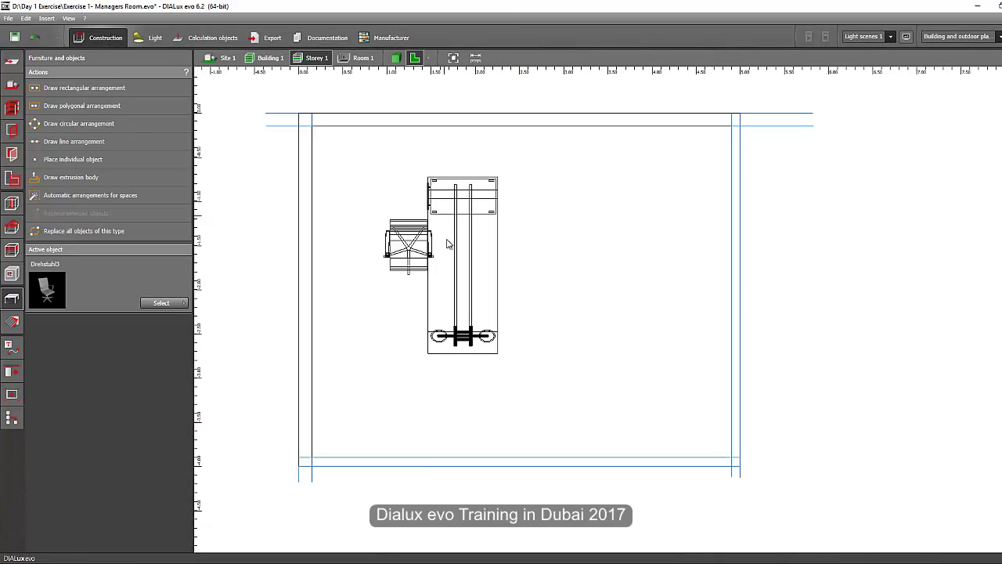
# - Rotate the swivel chair counter-clockwise so it faces the desk at an angle, and check the result in 3D
pyautogui.scroll(3, 438, 243)
pyautogui.click(390, 263)
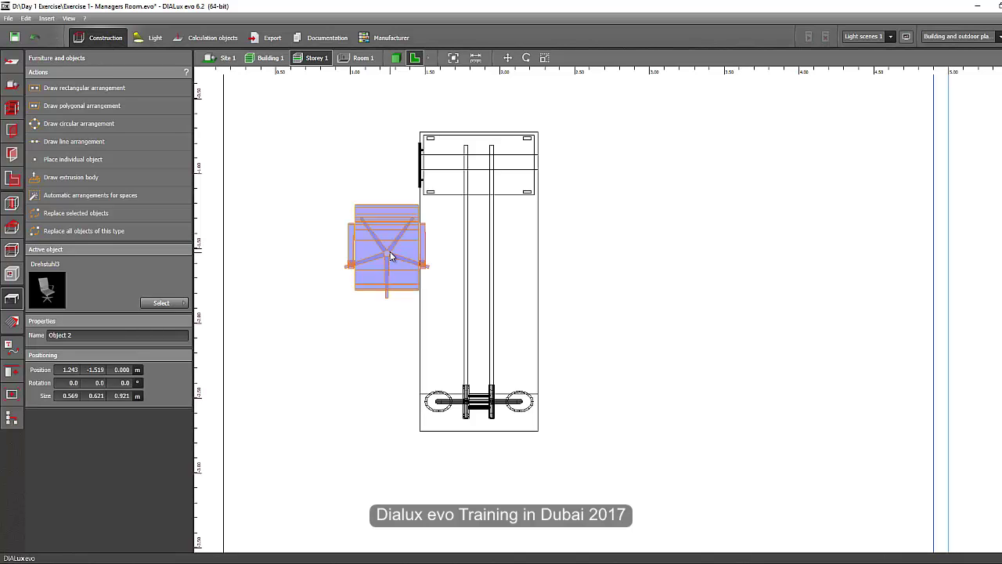
pyautogui.rightClick(391, 256)
pyautogui.click(410, 259)
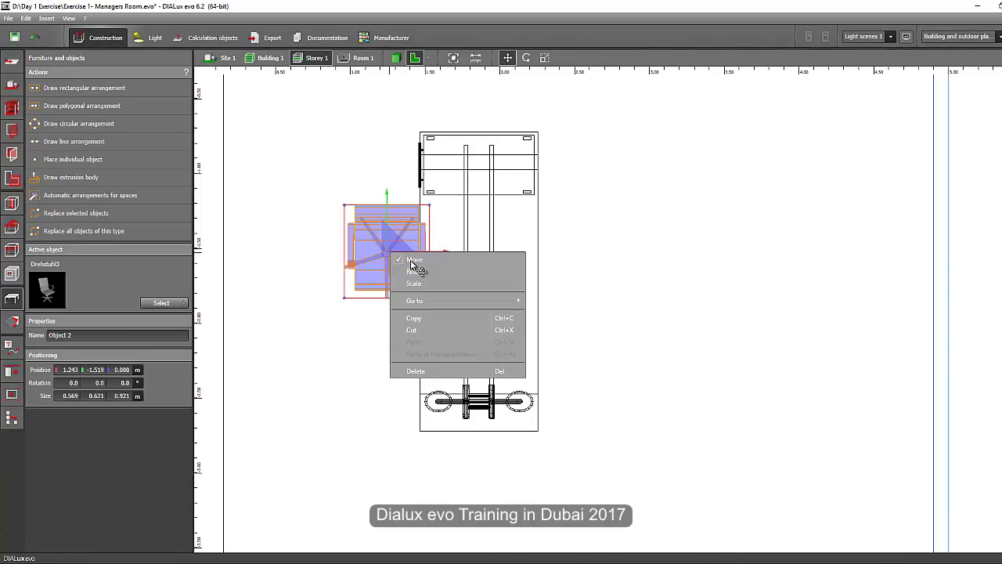
pyautogui.rightClick(371, 251)
pyautogui.click(401, 272)
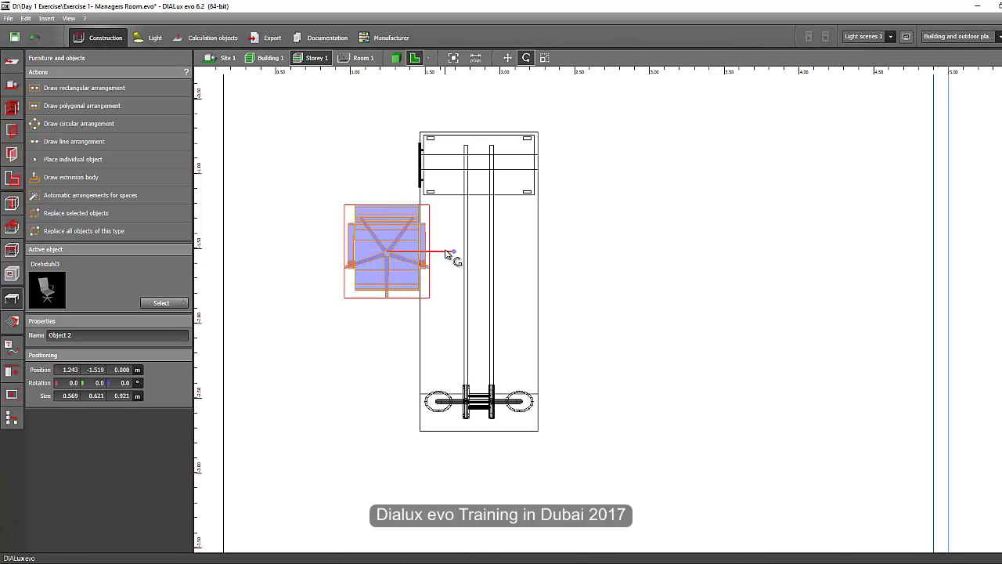
pyautogui.click(344, 135)
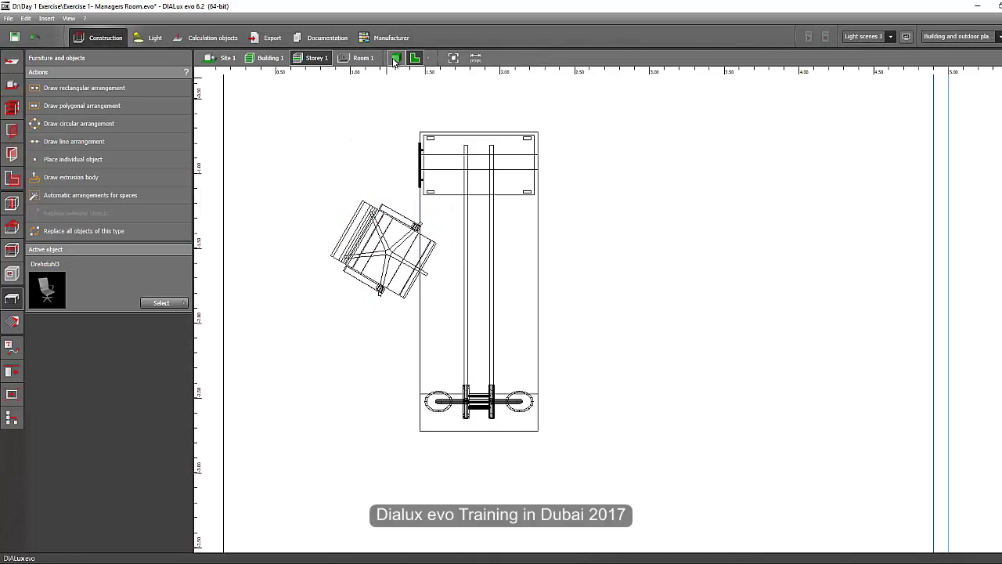
pyautogui.click(396, 58)
pyautogui.moveTo(366, 174); pyautogui.dragTo(603, 274)
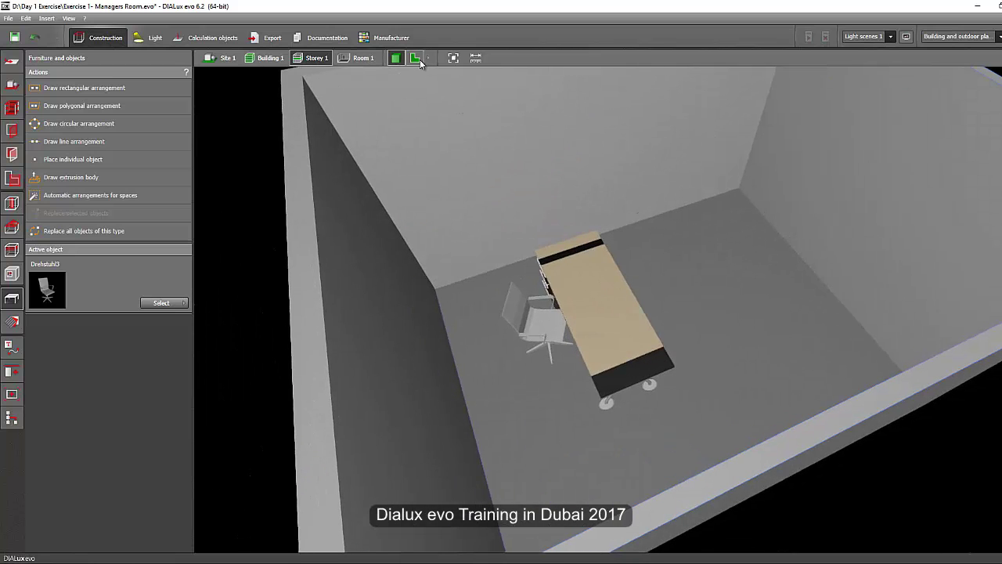
pyautogui.moveTo(565, 373); pyautogui.dragTo(586, 272)
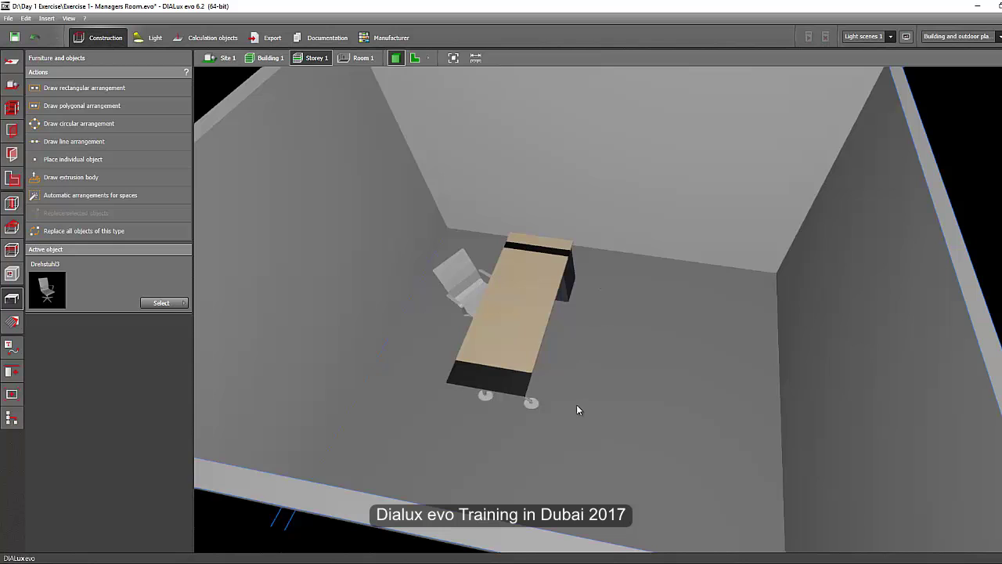
pyautogui.click(415, 58)
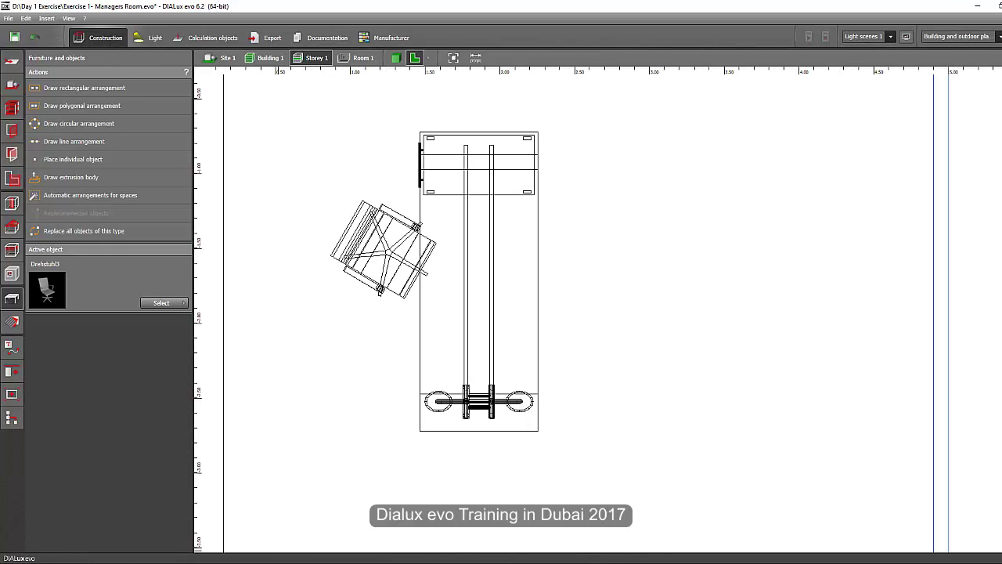
# - Apply the Cantilever chair from the office furniture chairs as the active object and put the catalog away
pyautogui.moveTo(284, 561)
pyautogui.click(332, 509)
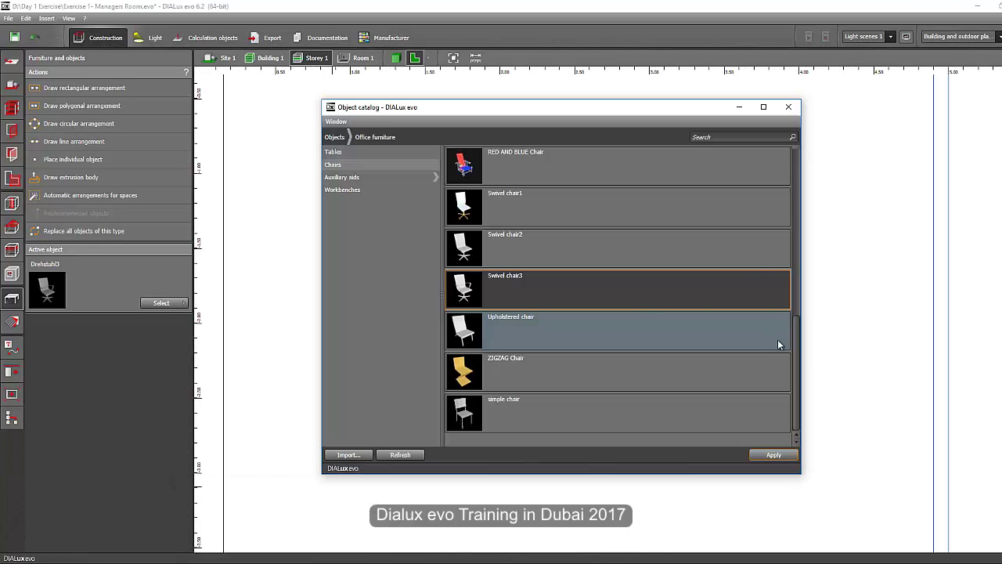
pyautogui.scroll(3, 795, 331)
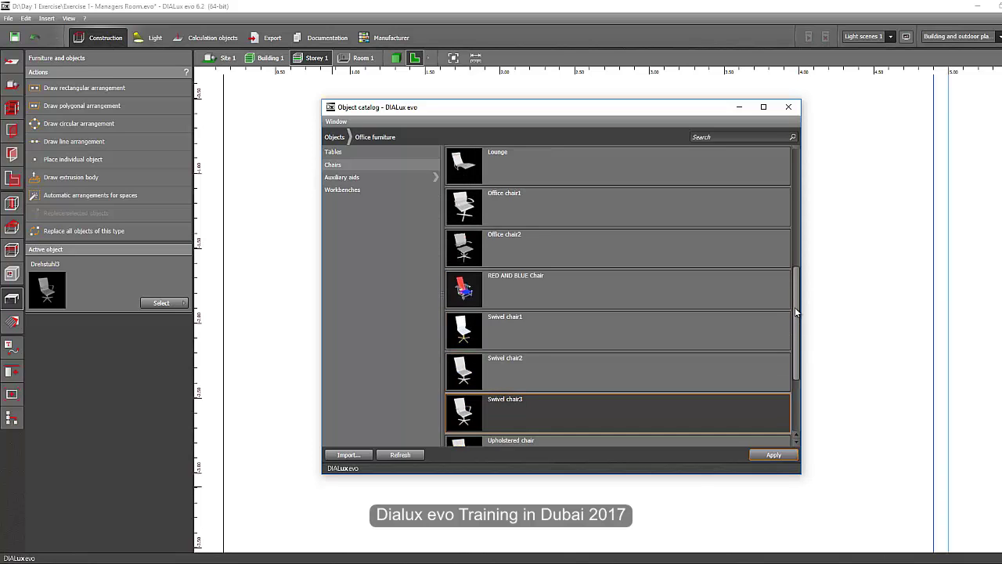
pyautogui.scroll(4, 795, 307)
pyautogui.click(602, 255)
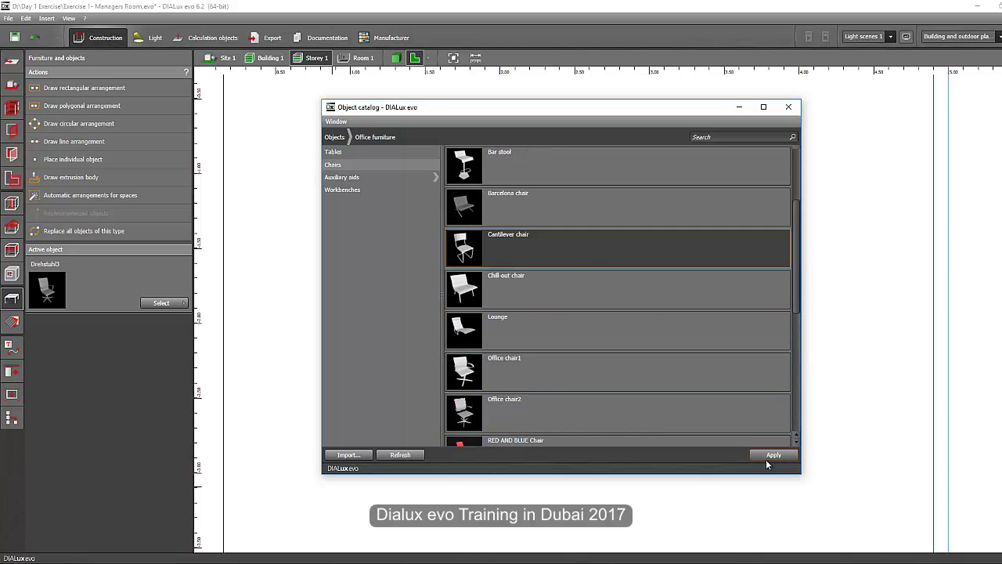
pyautogui.click(529, 217)
pyautogui.click(527, 250)
pyautogui.click(773, 455)
pyautogui.click(94, 356)
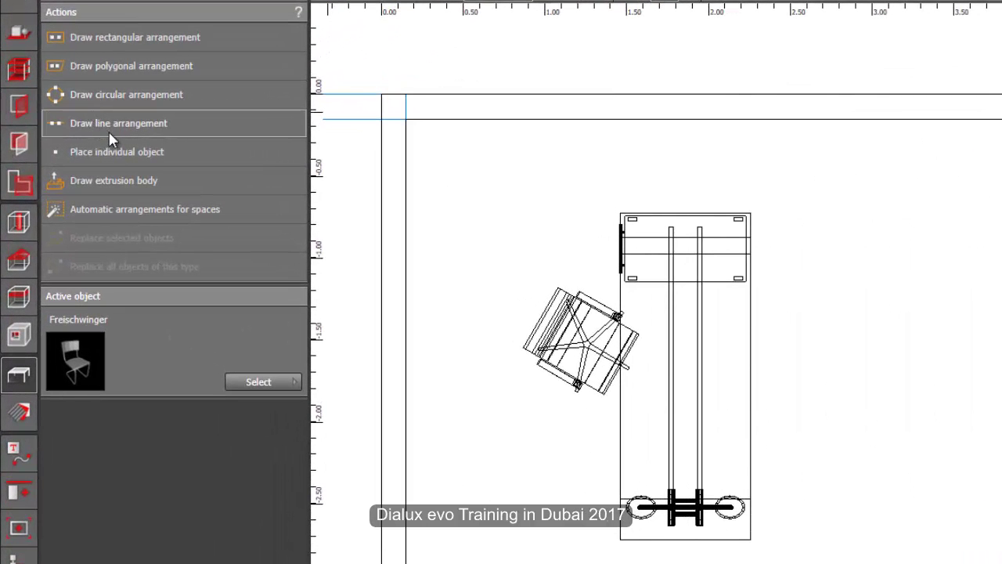
# - Draw a vertical line arrangement of 2 cantilever chairs about 2.8 m long, right of the desk at about X 3.0 m
pyautogui.click(128, 123)
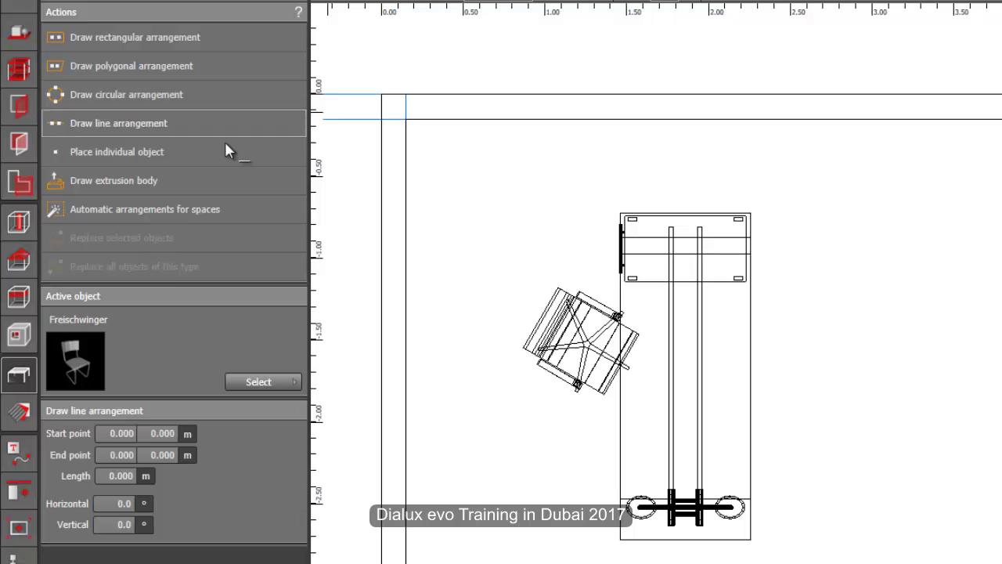
pyautogui.click(874, 160)
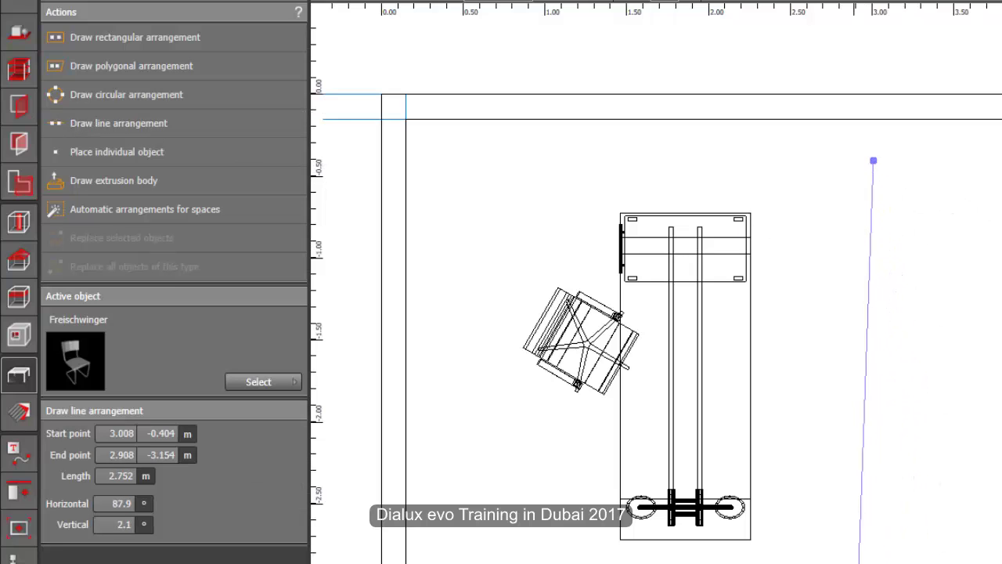
pyautogui.click(873, 563)
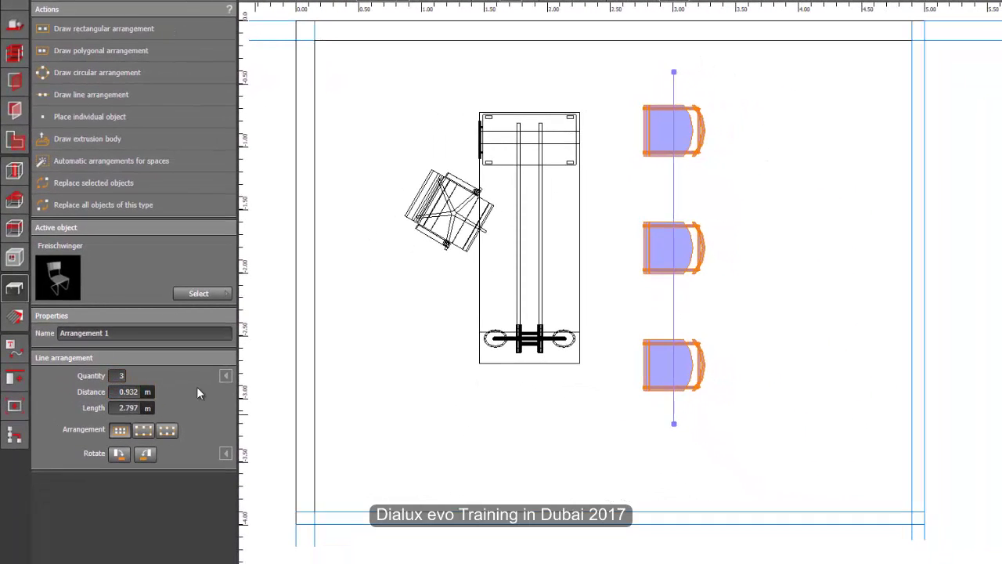
pyautogui.click(122, 376)
pyautogui.write('2')
pyautogui.press('Return')
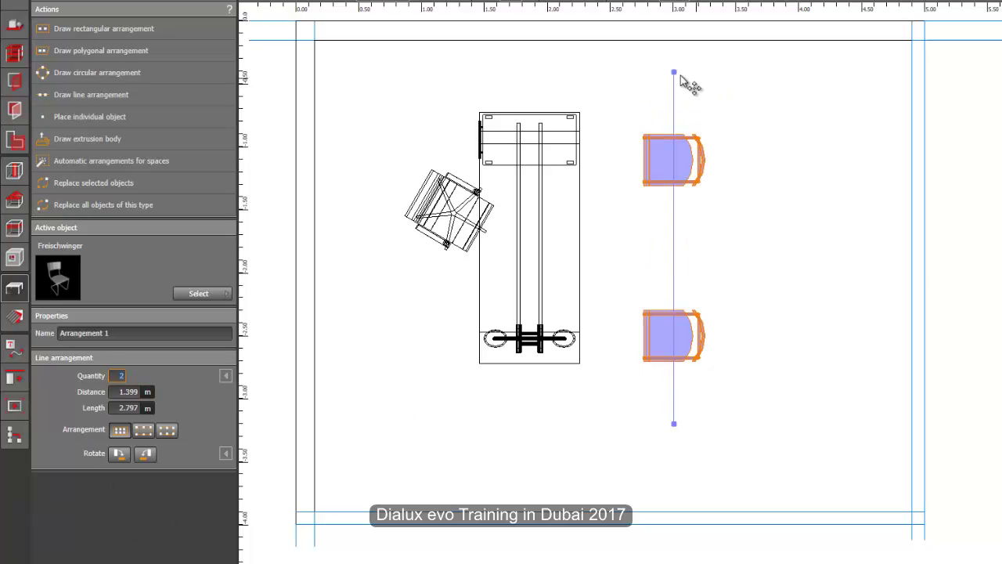
# - Shift the line arrangement of chairs closer to the desk at about X 2.6 m and shorten it to about 2.33 m, keeping it vertical
pyautogui.moveTo(675, 72); pyautogui.dragTo(635, 91)
pyautogui.moveTo(670, 423); pyautogui.dragTo(636, 398)
pyautogui.moveTo(636, 91); pyautogui.dragTo(623, 97)
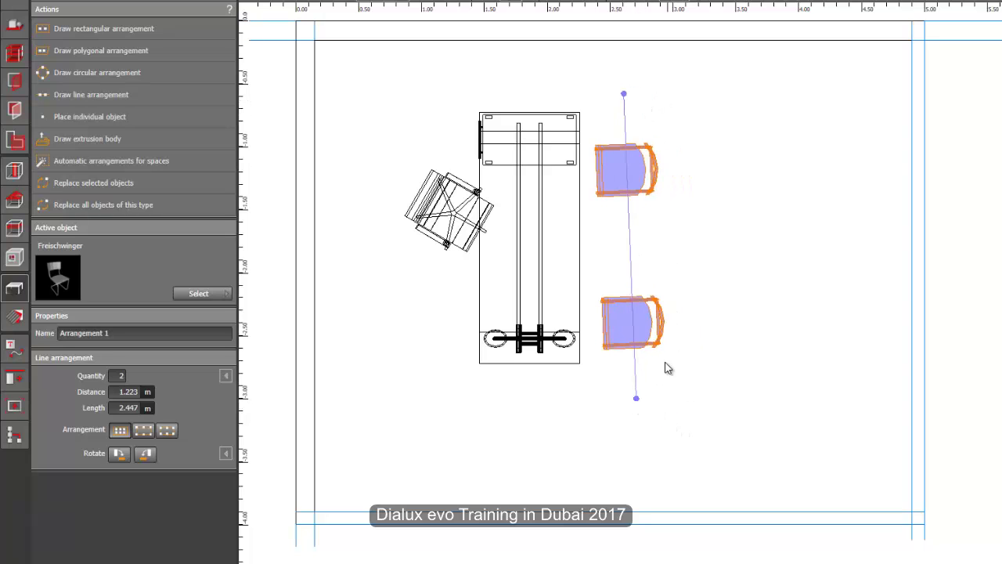
pyautogui.moveTo(636, 398); pyautogui.dragTo(624, 386)
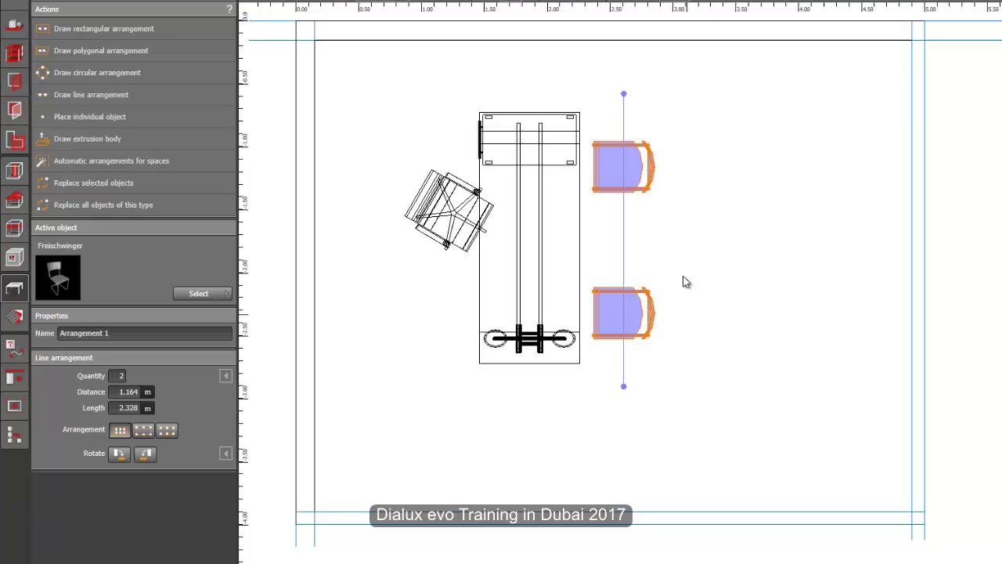
pyautogui.click(649, 200)
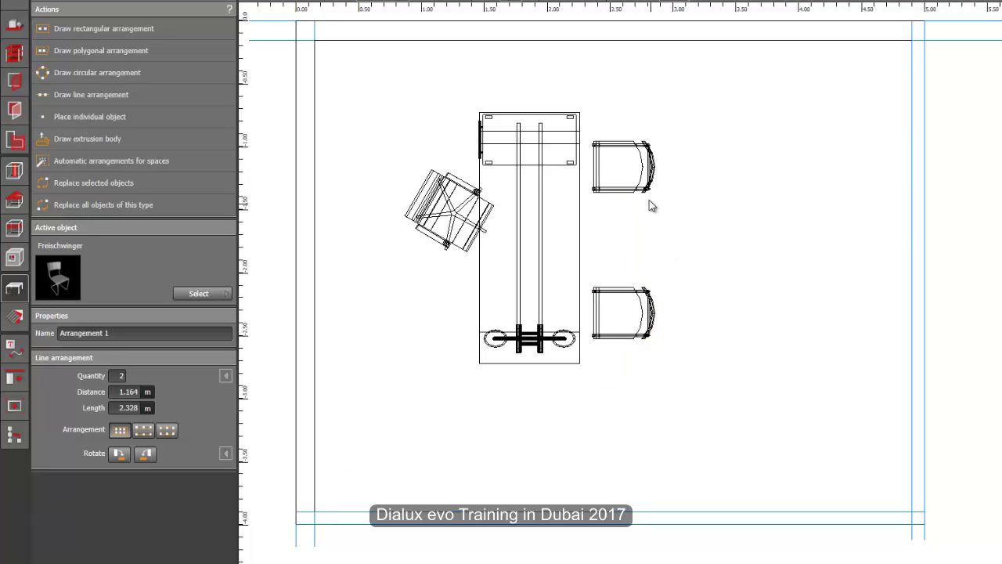
# - Rotate the chairs of the line arrangement in 90° increments until their backrests point toward the upper wall of the plan
pyautogui.click(638, 182)
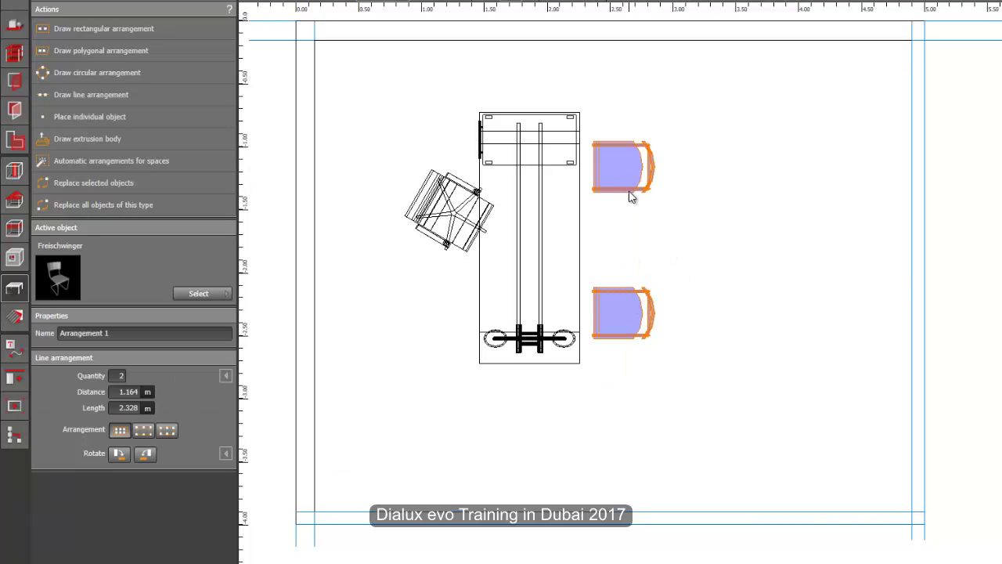
pyautogui.click(691, 239)
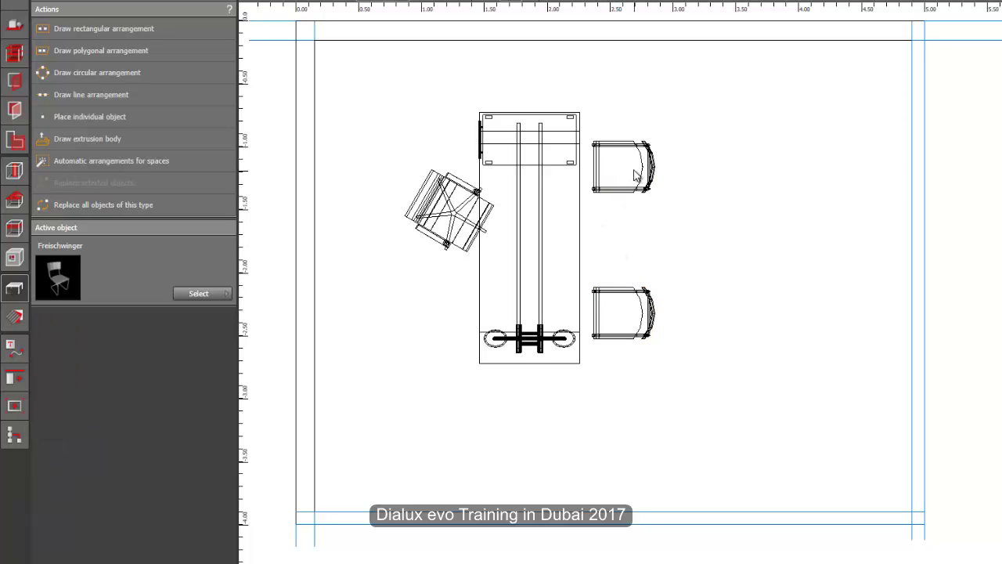
pyautogui.click(636, 172)
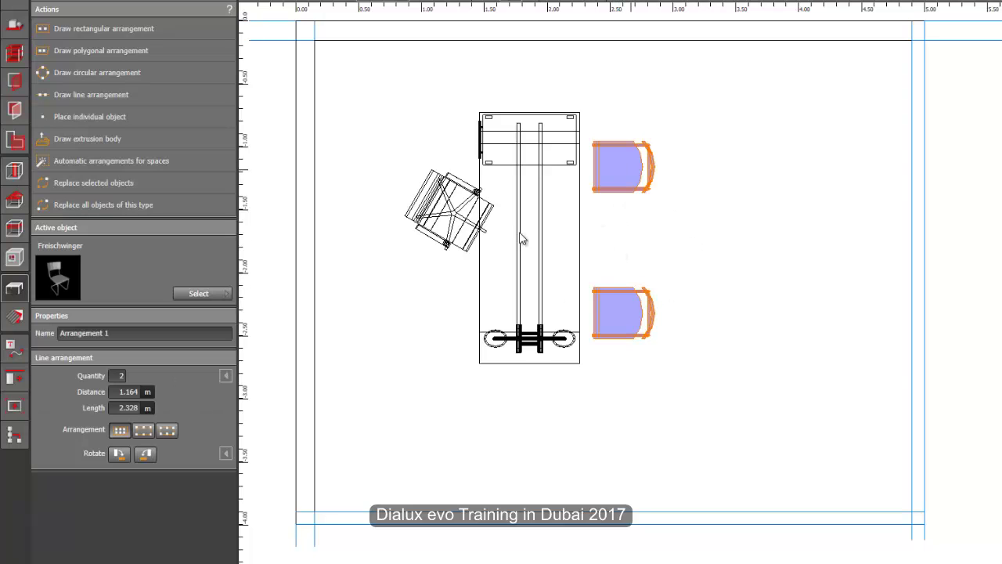
pyautogui.click(146, 455)
pyautogui.click(147, 457)
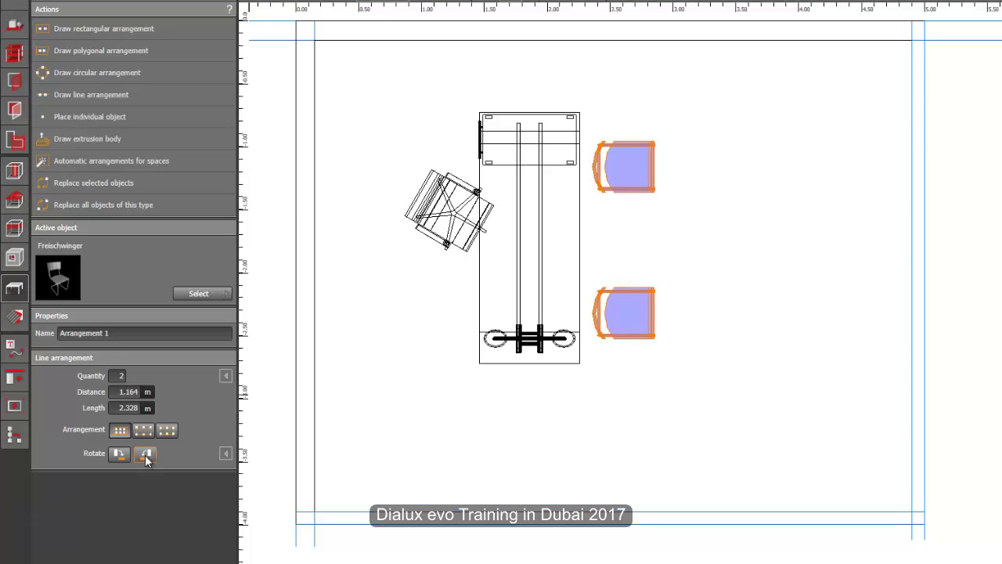
pyautogui.click(147, 457)
pyautogui.click(149, 457)
pyautogui.click(150, 456)
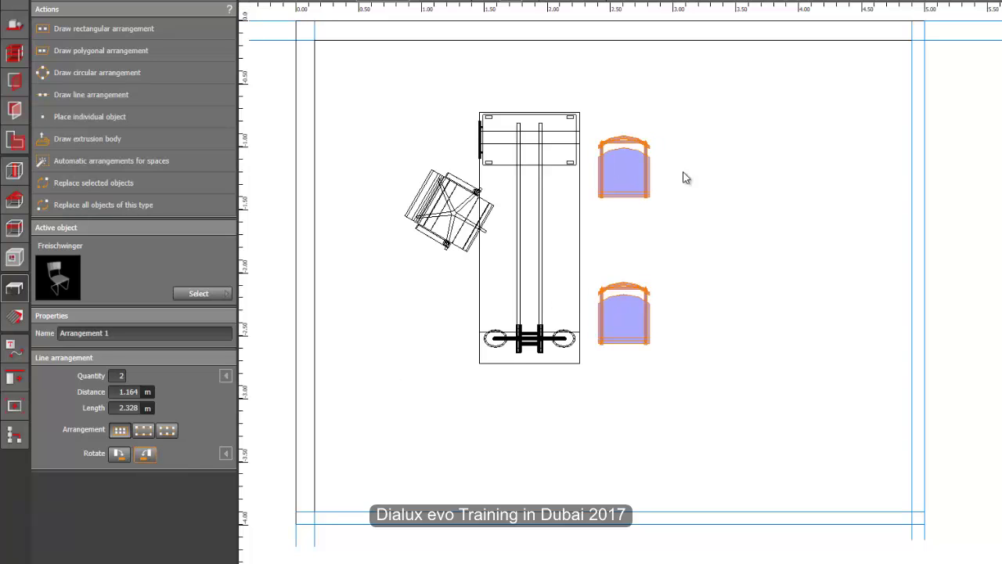
# - Rotate only the lower visitor chair by 180° so it faces the upper chair
pyautogui.moveTo(681, 331); pyautogui.dragTo(648, 318)
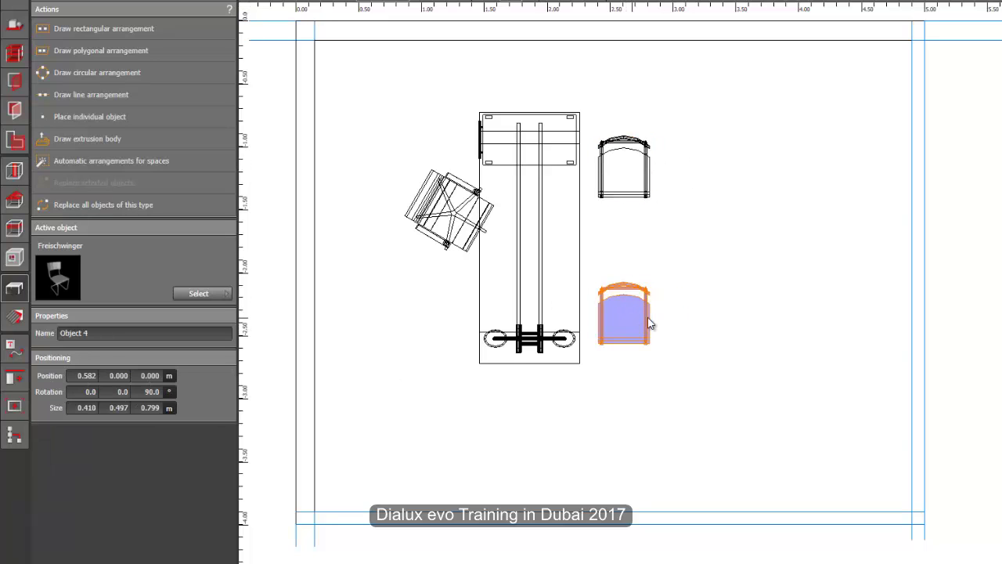
pyautogui.click(702, 326)
pyautogui.click(634, 315)
pyautogui.rightClick(634, 315)
pyautogui.click(671, 338)
pyautogui.moveTo(595, 250); pyautogui.dragTo(558, 321)
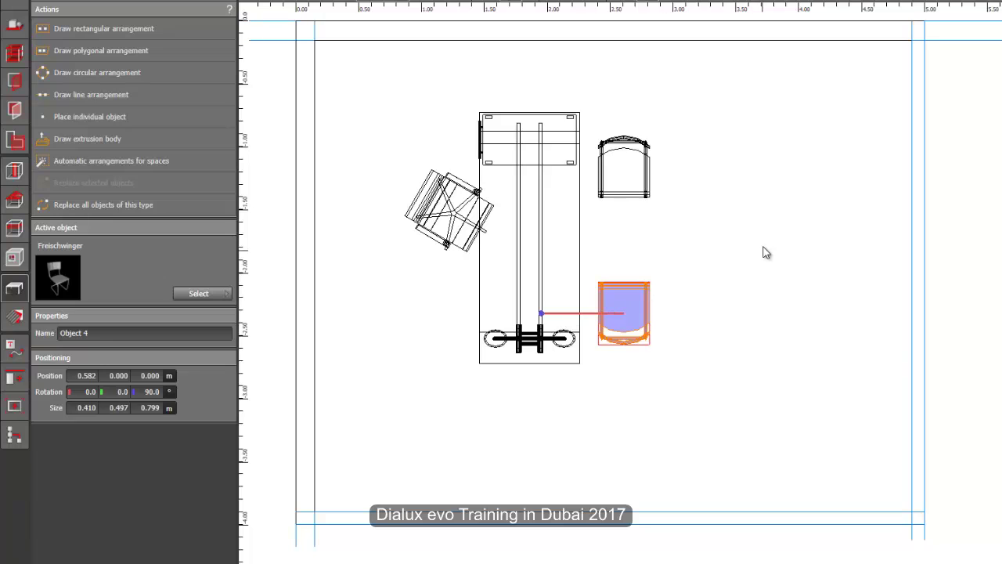
pyautogui.click(764, 246)
# - Move the two-chair arrangement slightly closer to the desk and check the furniture in 3D
pyautogui.click(648, 182)
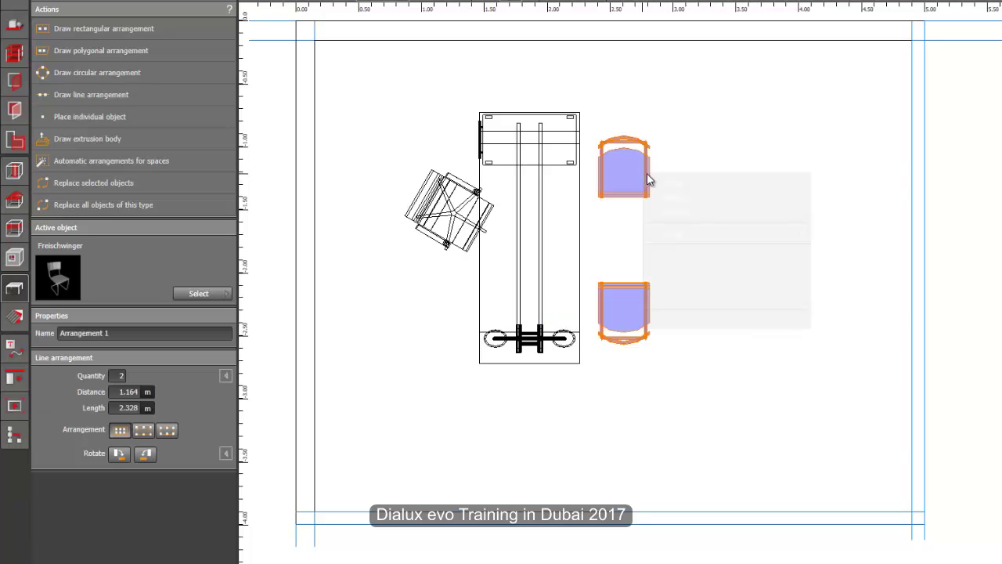
pyautogui.rightClick(644, 174)
pyautogui.click(679, 198)
pyautogui.click(682, 246)
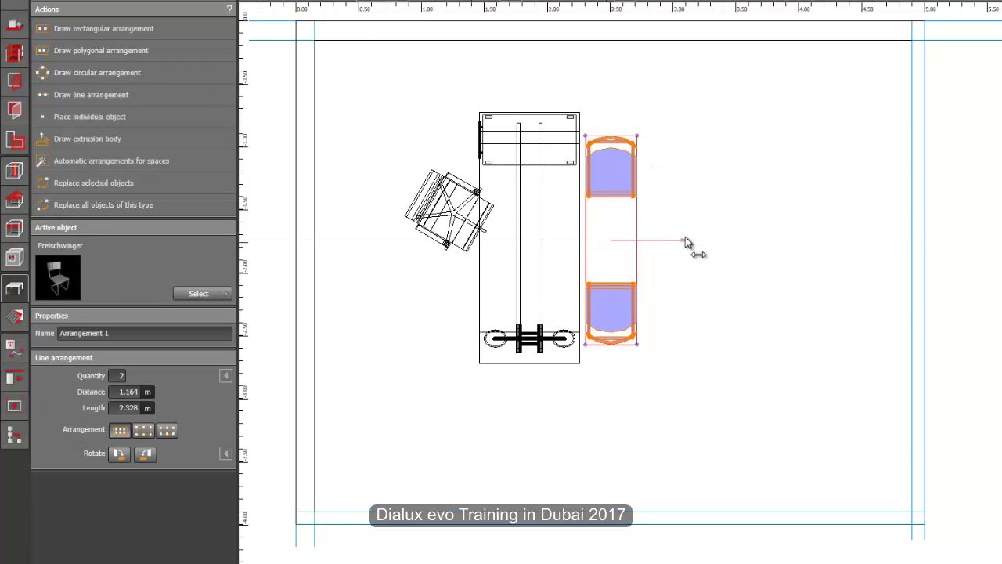
pyautogui.click(505, 35)
pyautogui.click(514, 2)
pyautogui.moveTo(659, 249); pyautogui.dragTo(647, 346)
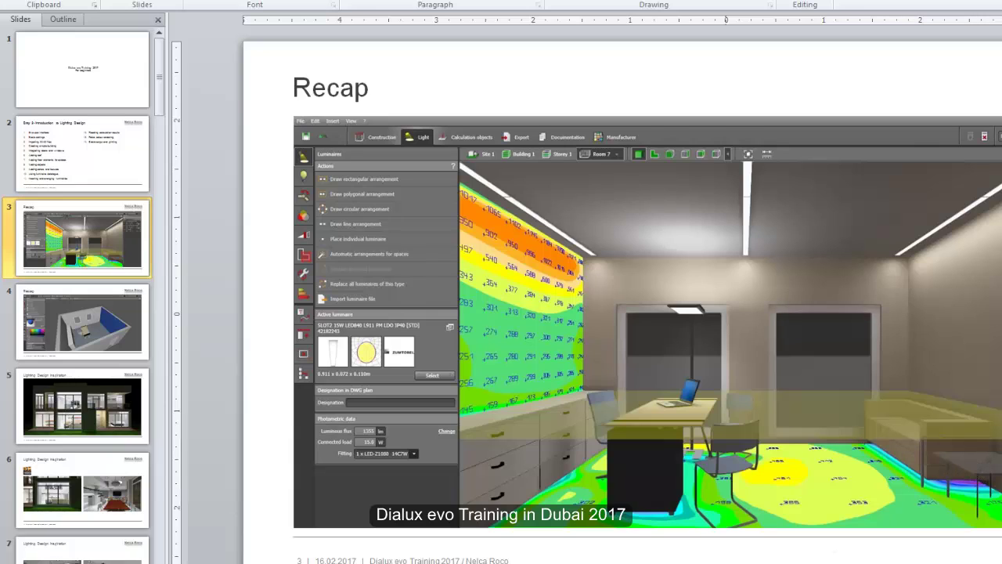
# - Return to DIALux evo and apply Sofa LC2 3 Hide from the upholstered home furniture as the active object
pyautogui.click(324, 546)
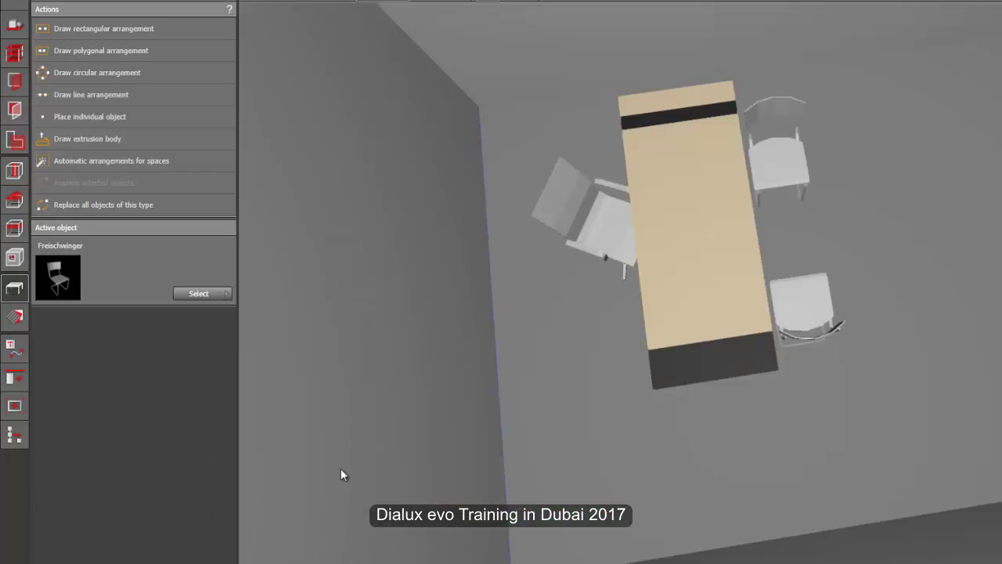
pyautogui.click(340, 540)
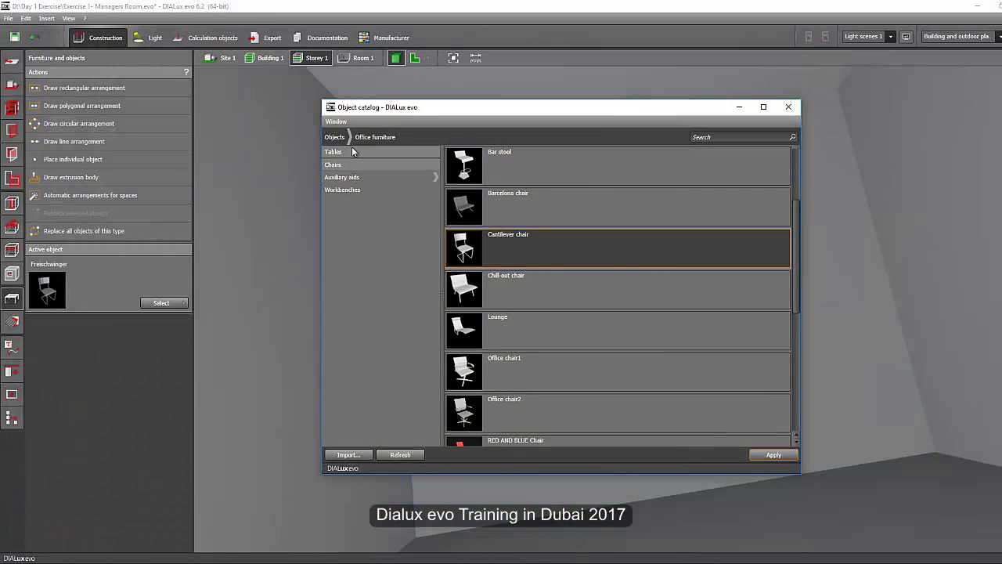
pyautogui.click(335, 137)
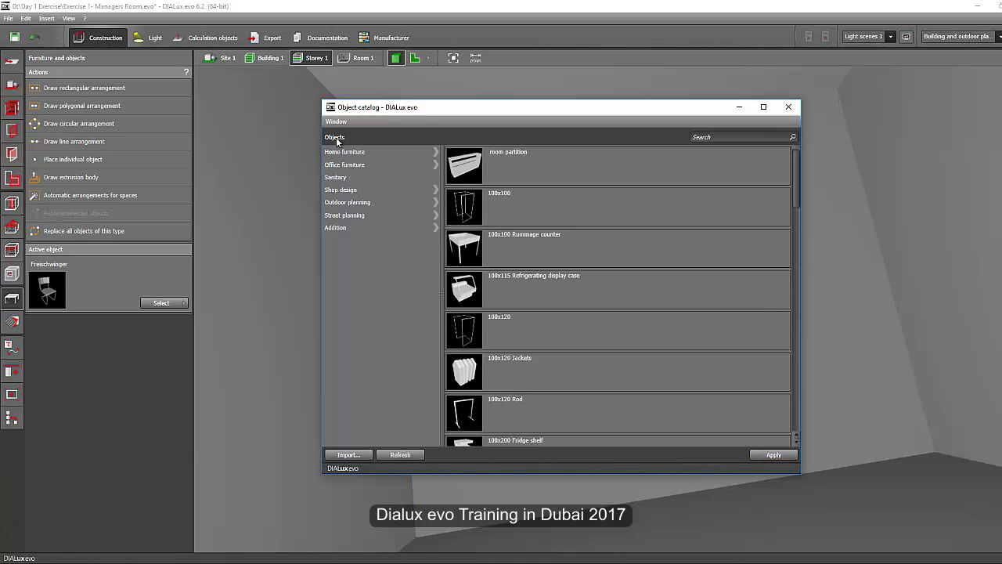
pyautogui.click(409, 155)
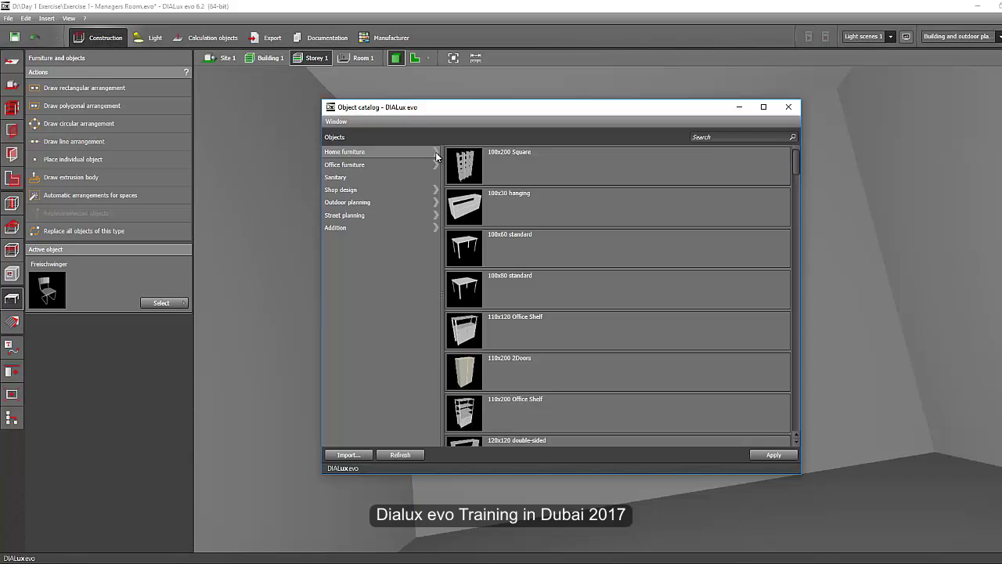
pyautogui.click(435, 152)
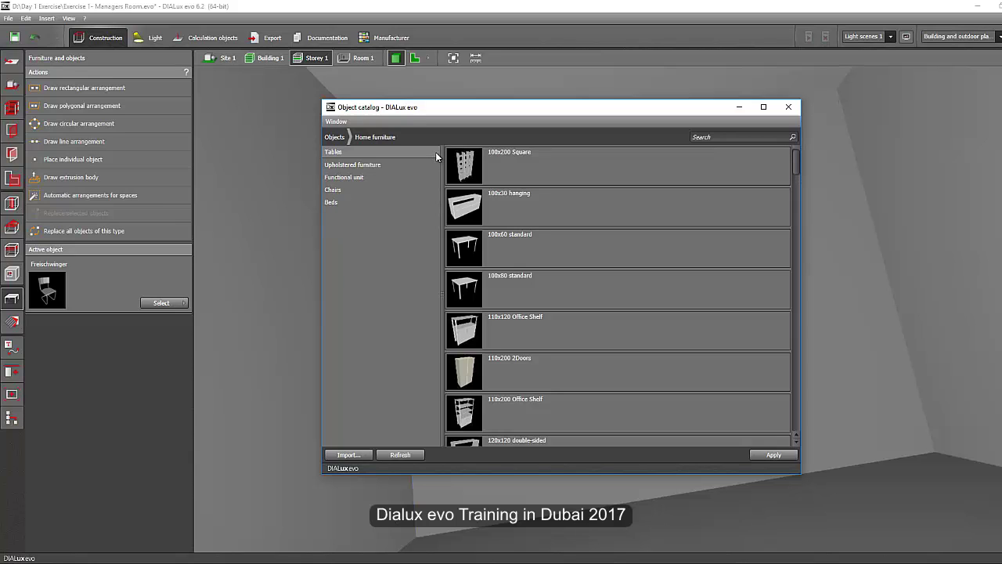
pyautogui.click(373, 171)
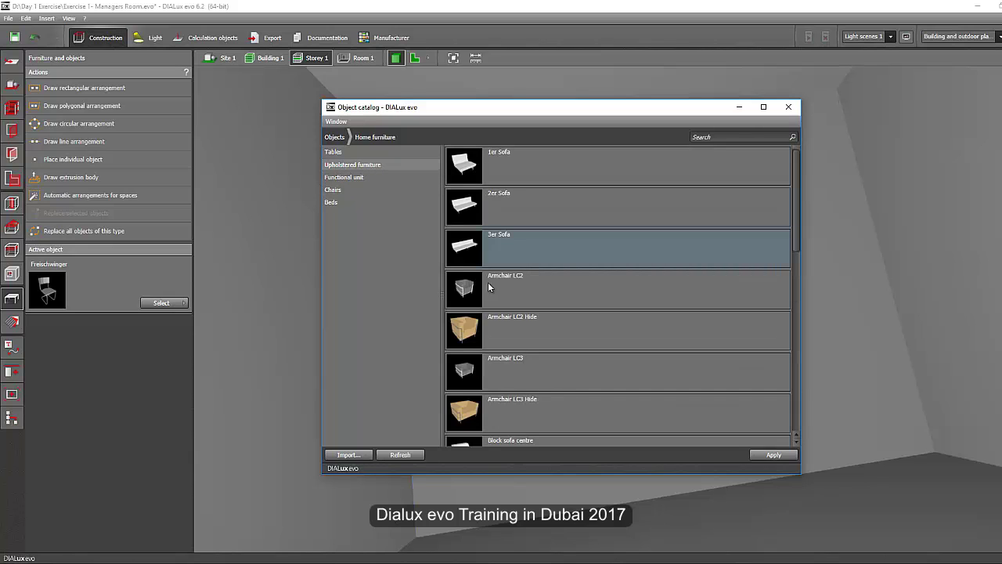
pyautogui.moveTo(798, 202); pyautogui.dragTo(809, 331)
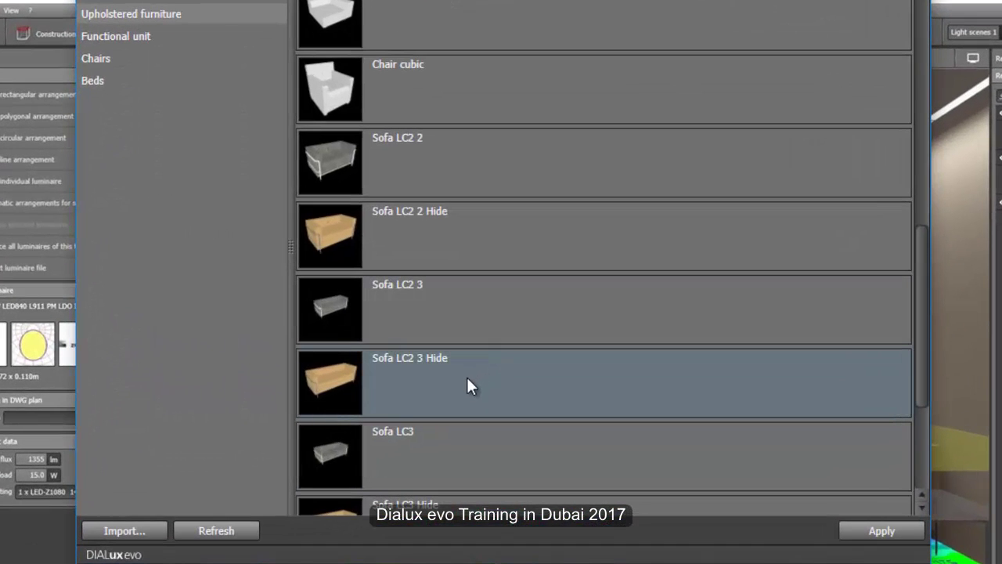
pyautogui.click(466, 375)
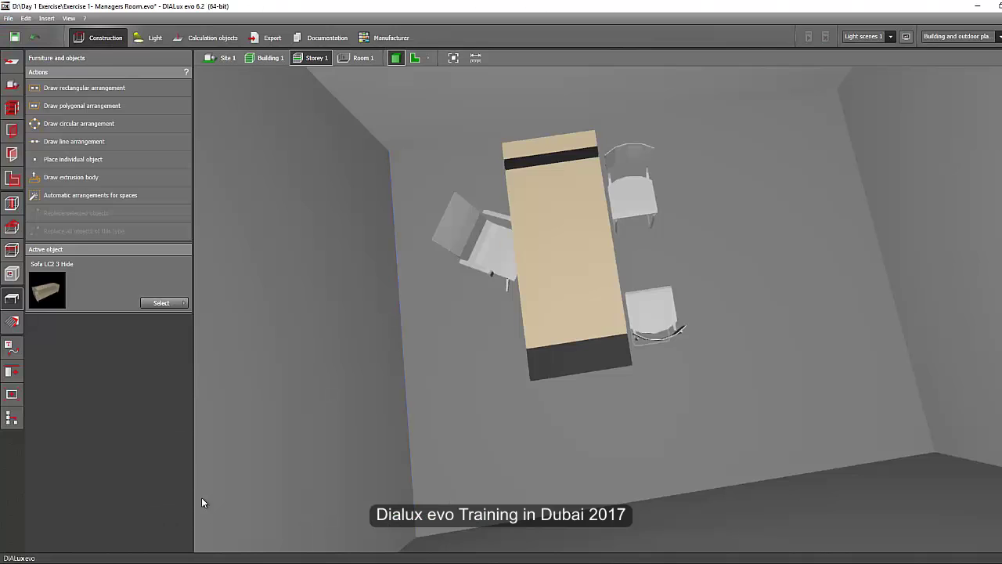
# - Place the sofa individually in the floor plan at about X 4.17, Y -1.37 m and rotate it to -90°
pyautogui.click(414, 58)
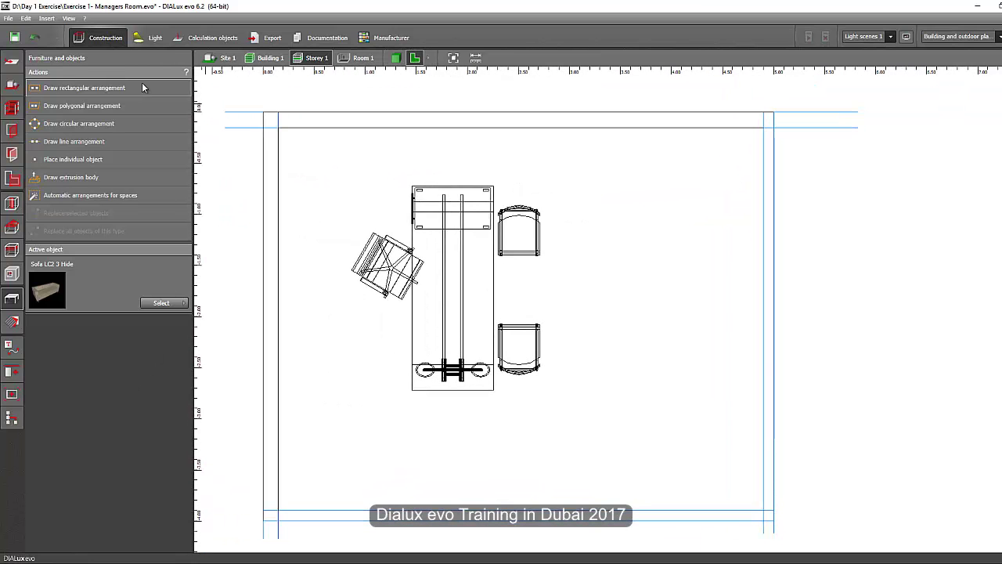
pyautogui.click(137, 160)
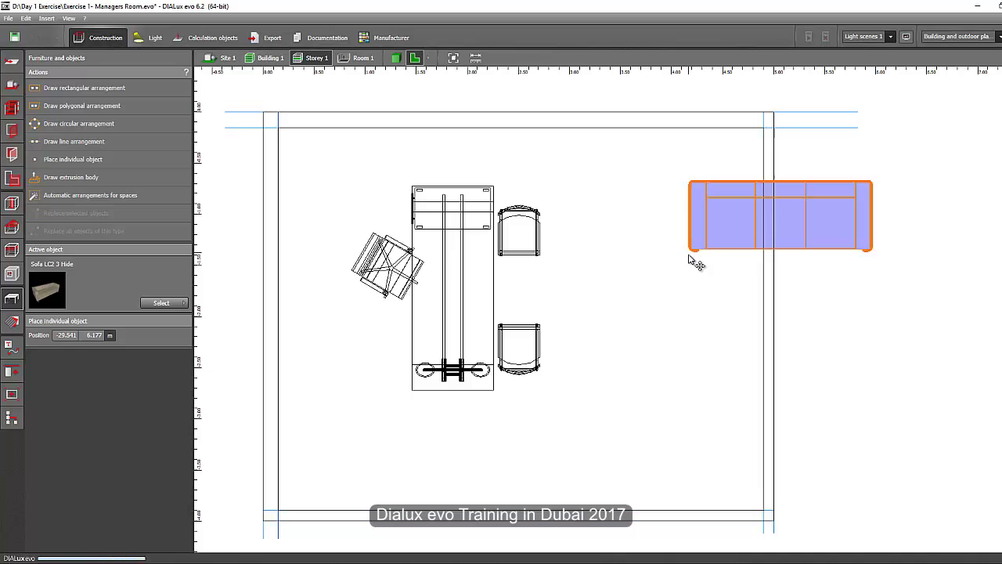
pyautogui.click(689, 256)
pyautogui.rightClick(721, 230)
pyautogui.click(771, 245)
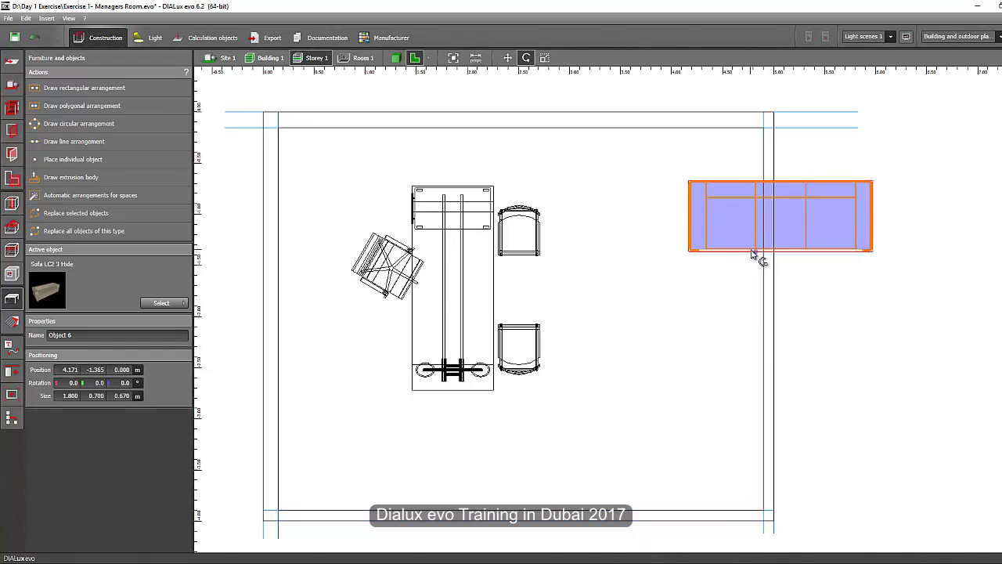
pyautogui.moveTo(753, 255); pyautogui.dragTo(704, 318)
# - Move the sofa into the upper right inner corner of the room, flush with both walls, and check it in 3D
pyautogui.rightClick(719, 284)
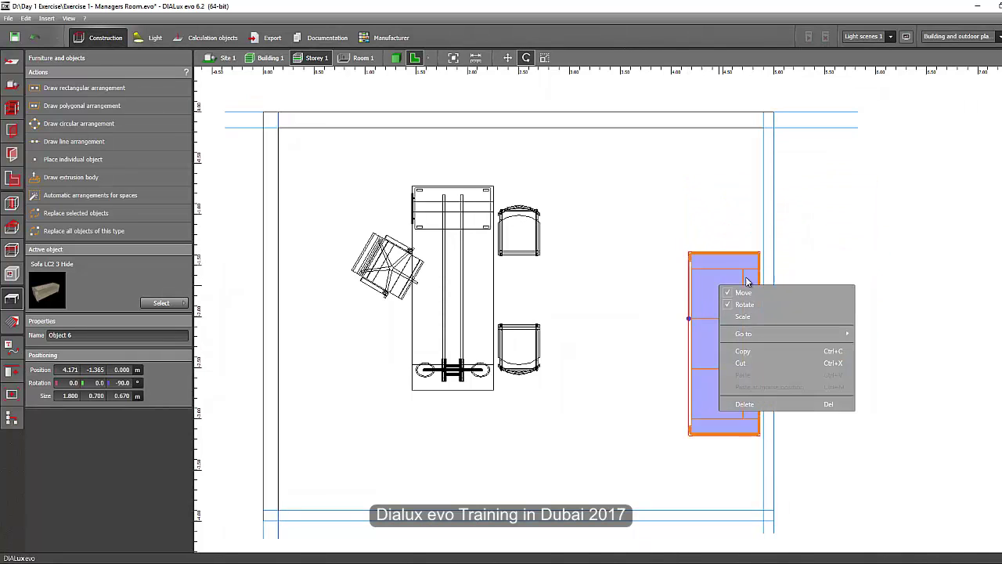
pyautogui.click(743, 292)
pyautogui.moveTo(768, 255); pyautogui.dragTo(771, 137)
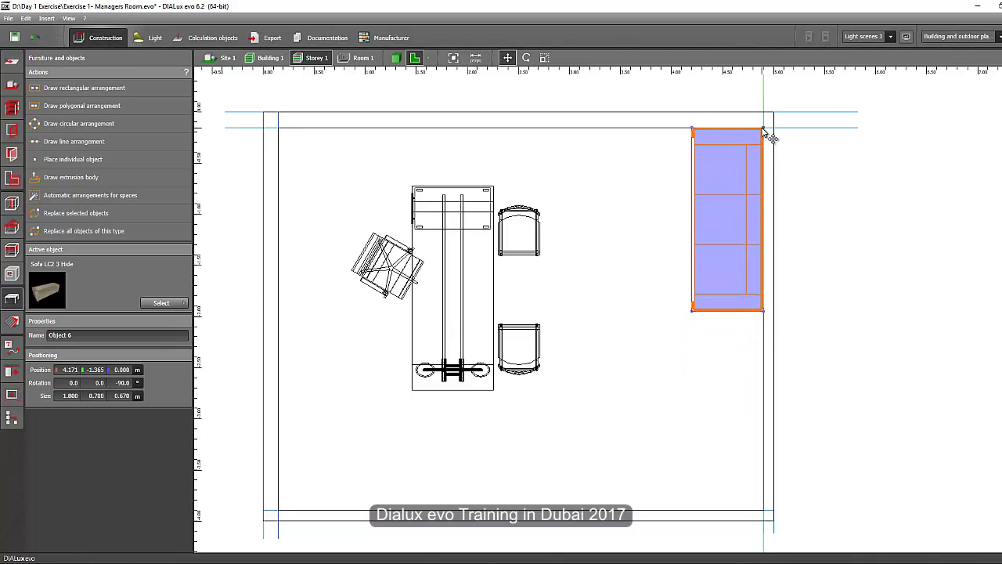
pyautogui.click(828, 226)
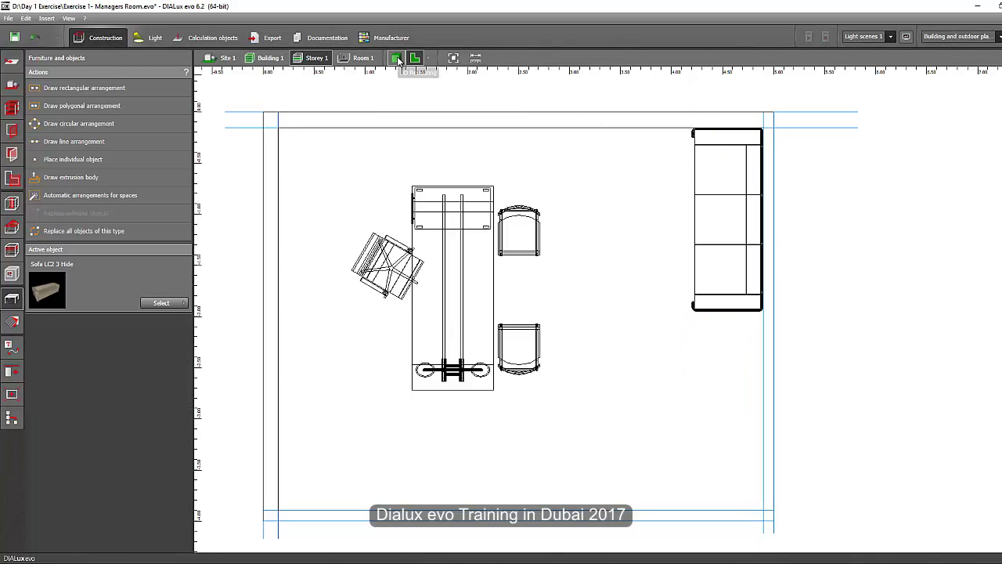
pyautogui.click(397, 59)
pyautogui.moveTo(427, 208); pyautogui.dragTo(539, 148, button='right')
pyautogui.moveTo(539, 147); pyautogui.dragTo(541, 259, button='middle')
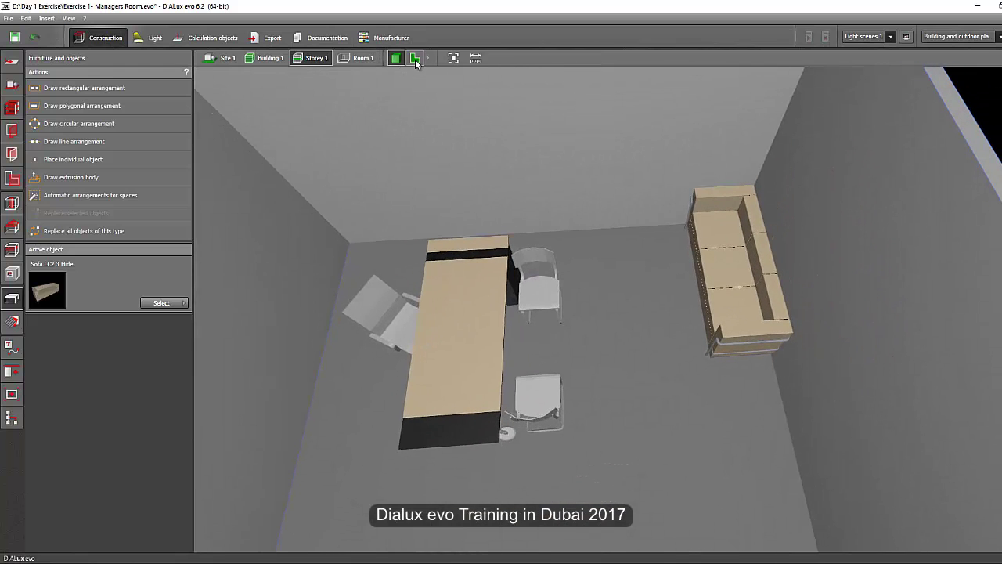
# - Return to the floor plan and apply the Barcelona low table from the home furniture tables as the active object
pyautogui.click(415, 58)
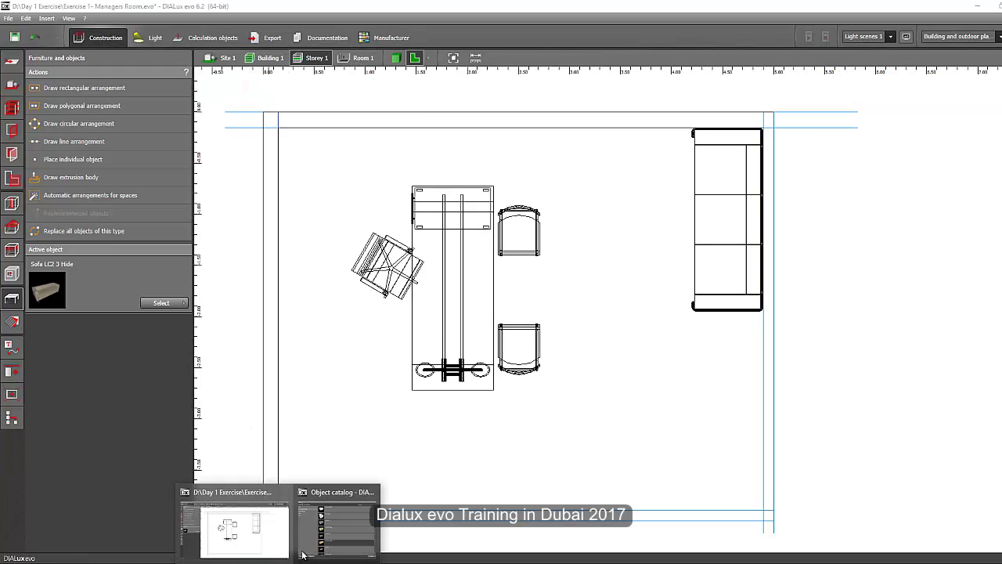
pyautogui.click(297, 540)
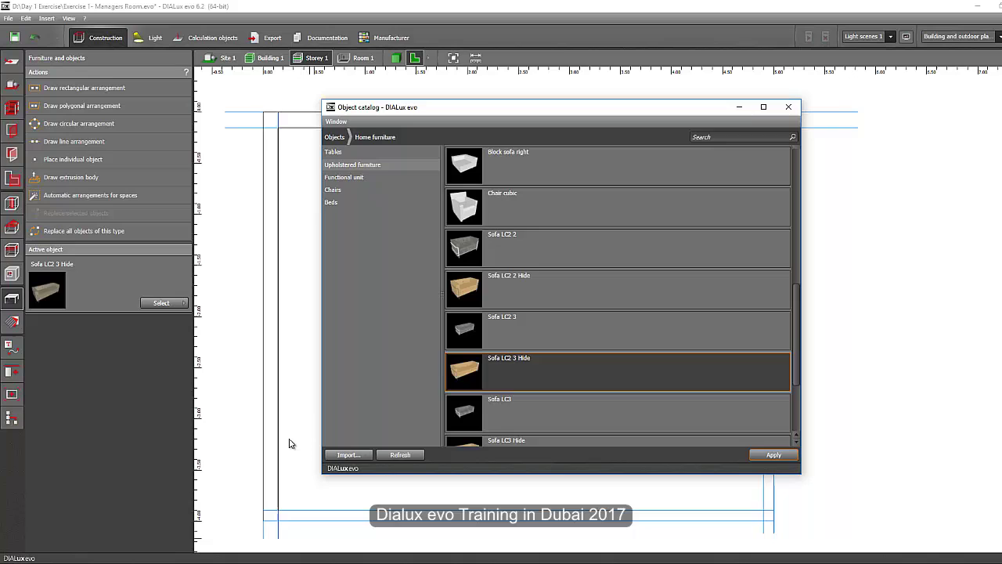
pyautogui.click(332, 152)
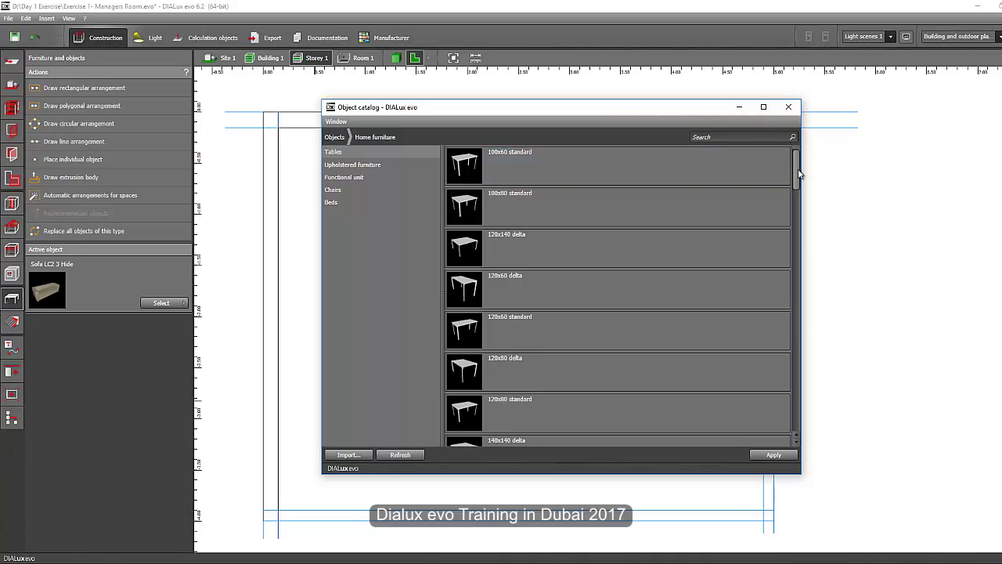
pyautogui.moveTo(799, 174); pyautogui.dragTo(840, 385)
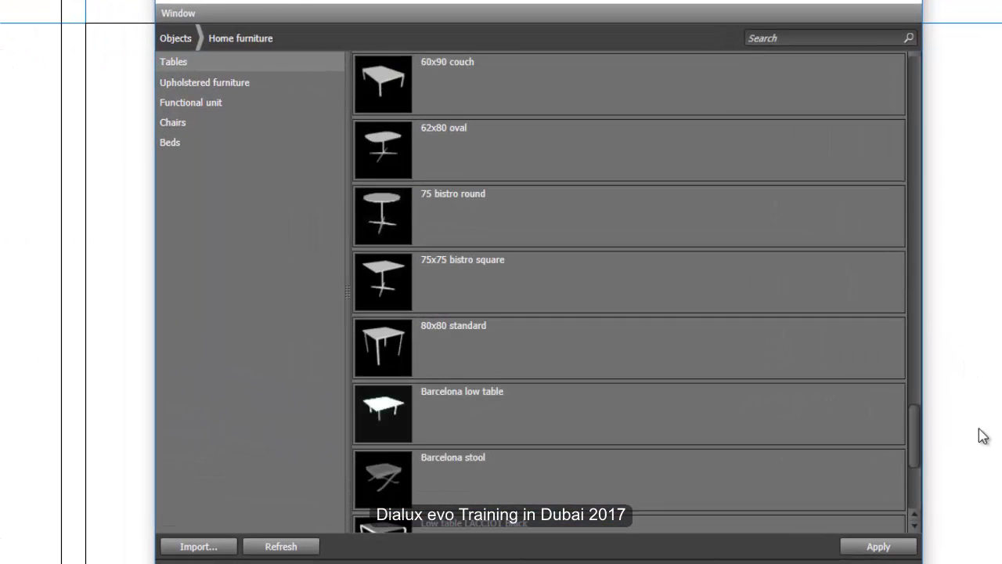
pyautogui.click(560, 433)
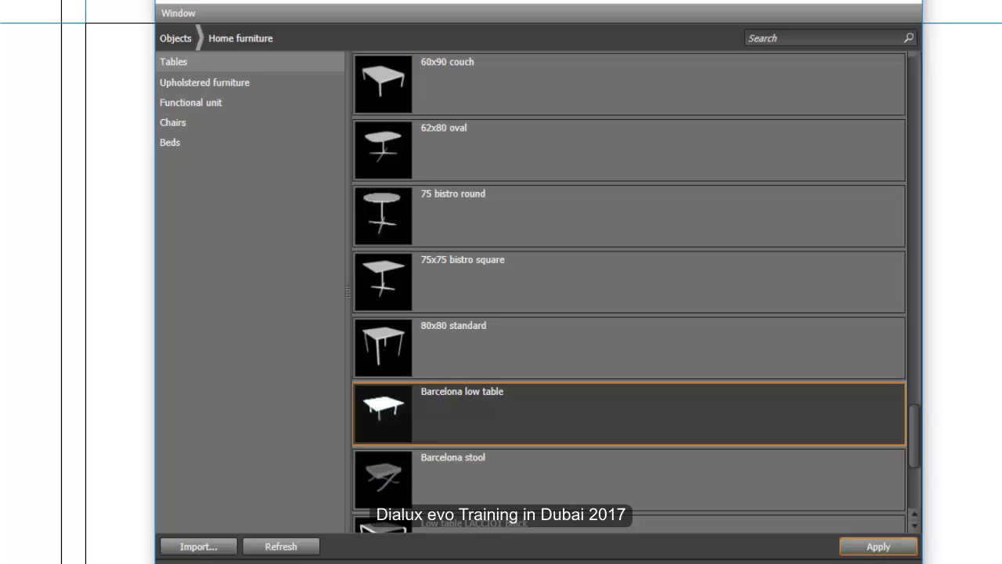
pyautogui.click(877, 545)
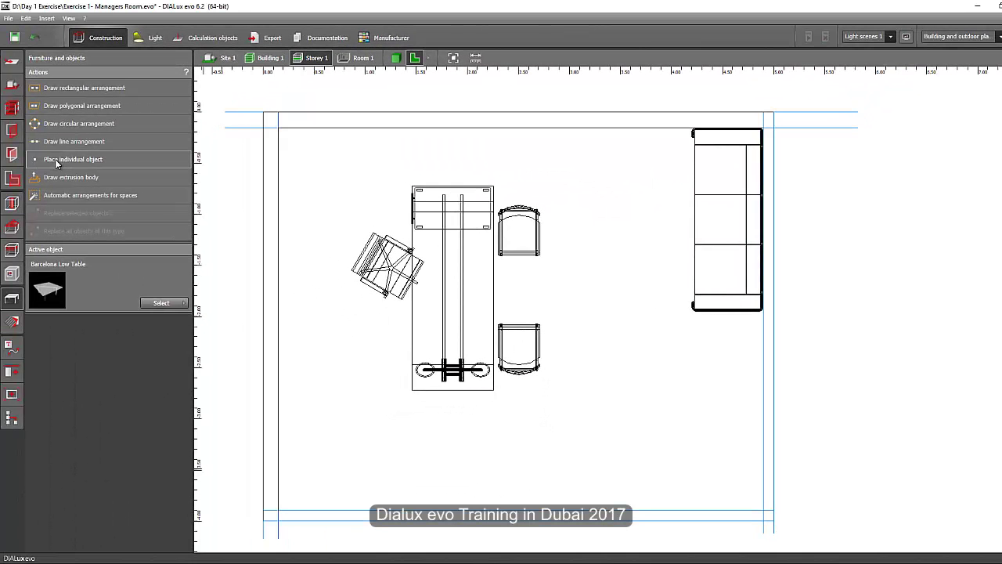
# - Place the Barcelona low table individually in the floor plan below the sofa, at about X 4.39, Y -2.49 m
pyautogui.click(56, 159)
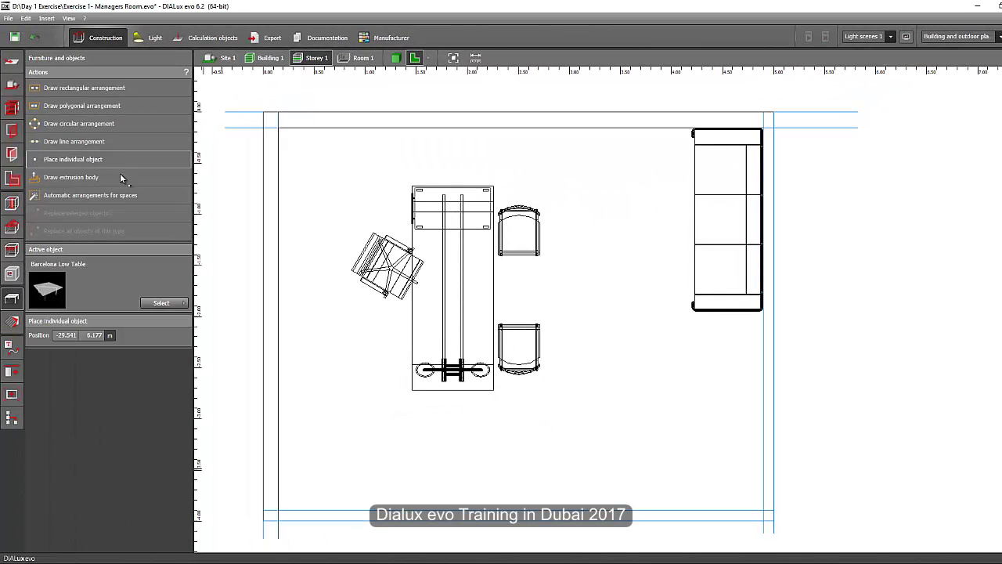
pyautogui.click(715, 382)
pyautogui.scroll(3, 767, 345)
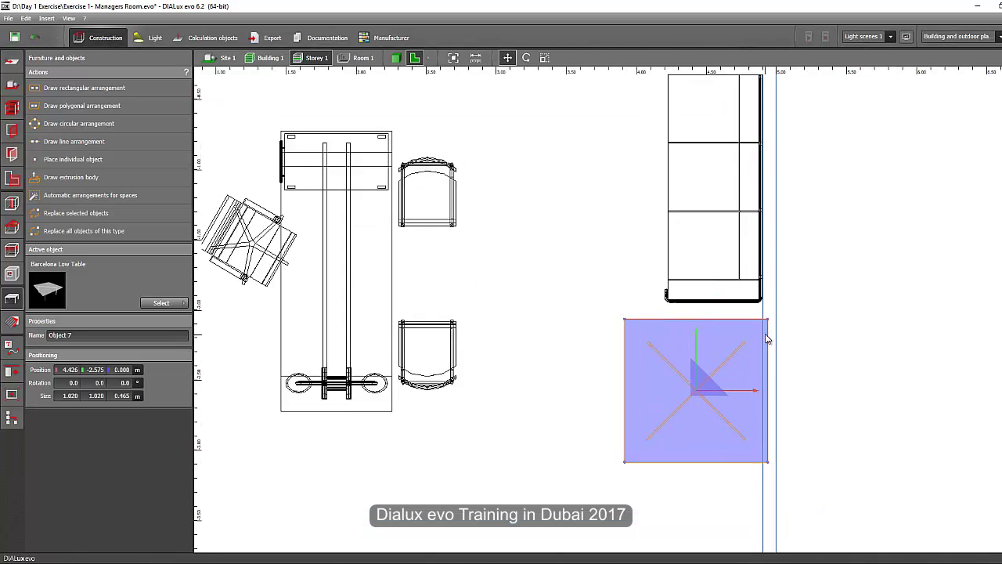
pyautogui.moveTo(771, 318); pyautogui.dragTo(768, 312)
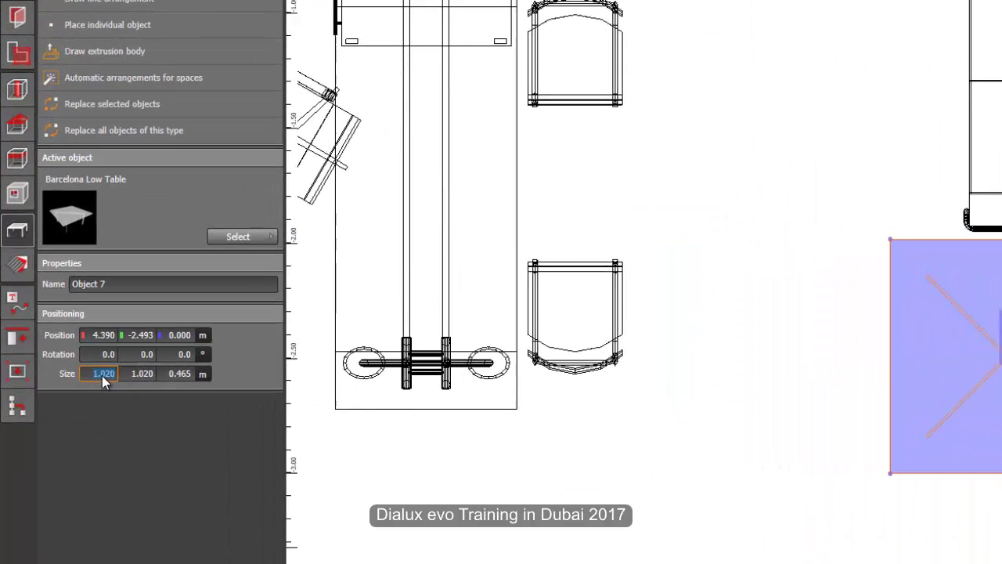
# - Set the low table's length and width to 0.6 m each
pyautogui.write('.6')
pyautogui.press('Return')
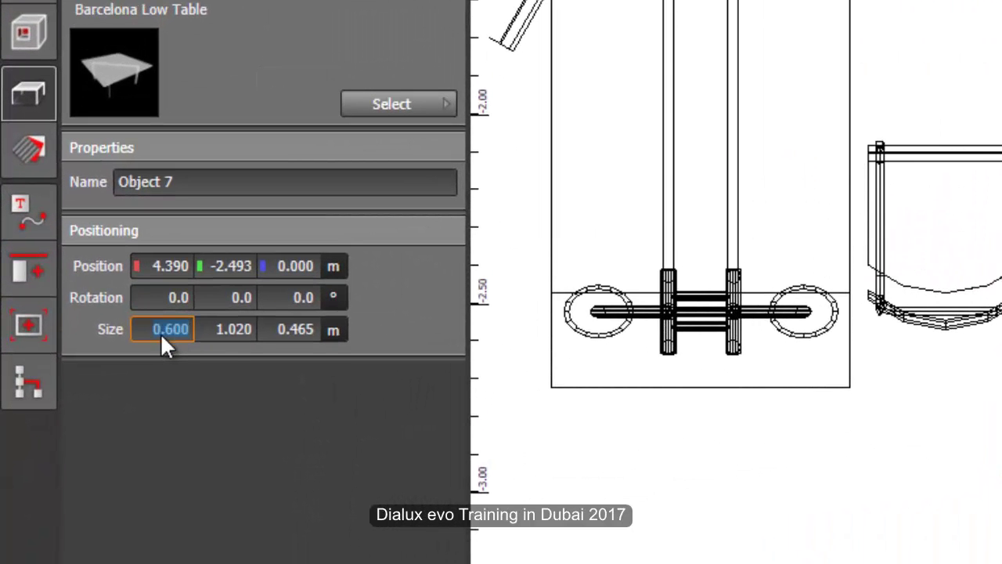
pyautogui.click(244, 329)
pyautogui.write('.6')
pyautogui.press('Return')
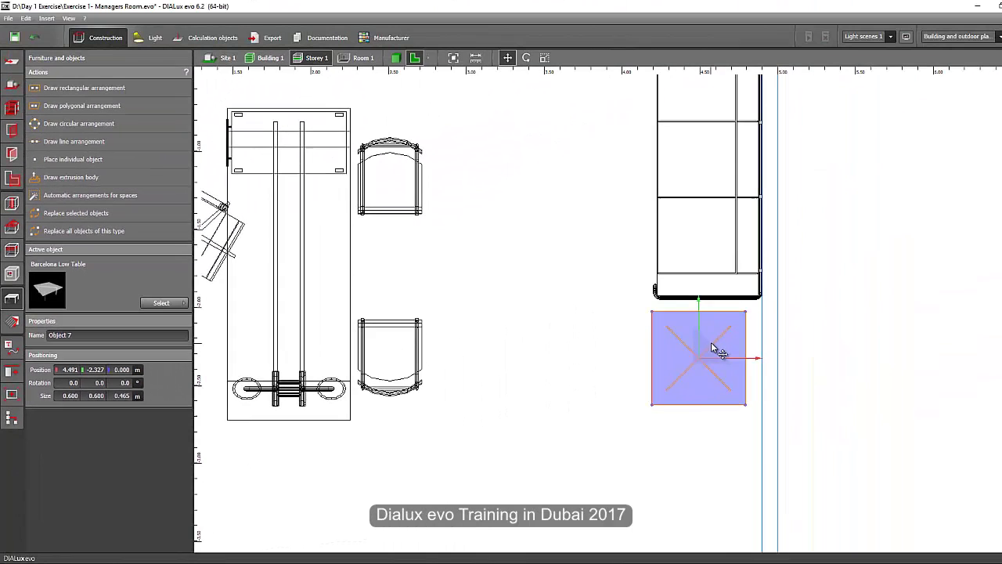
# - Move the low table close to the right wall below the sofa, to about X 4.54, Y -2.33 m
pyautogui.rightClick(714, 346)
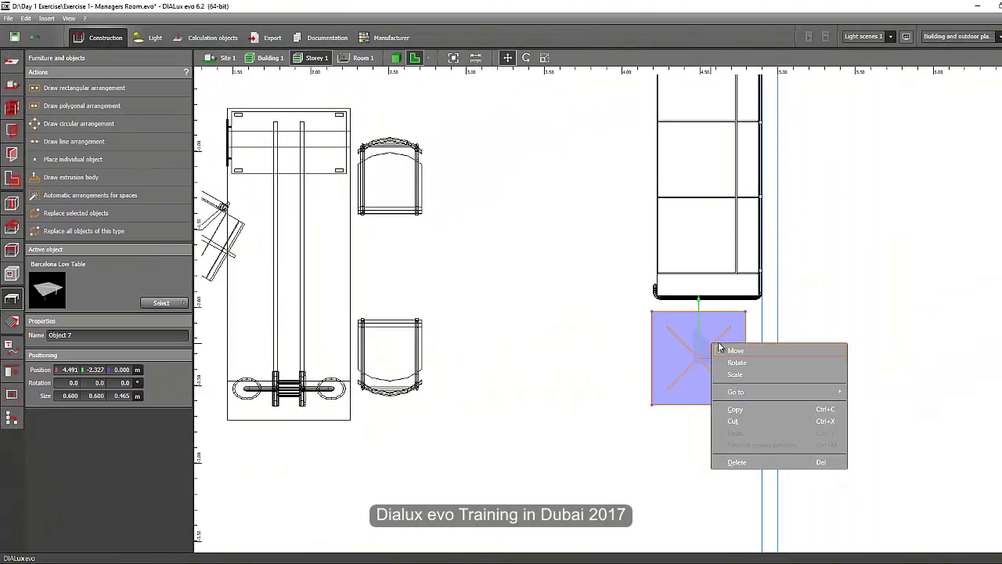
pyautogui.moveTo(746, 312); pyautogui.dragTo(753, 312)
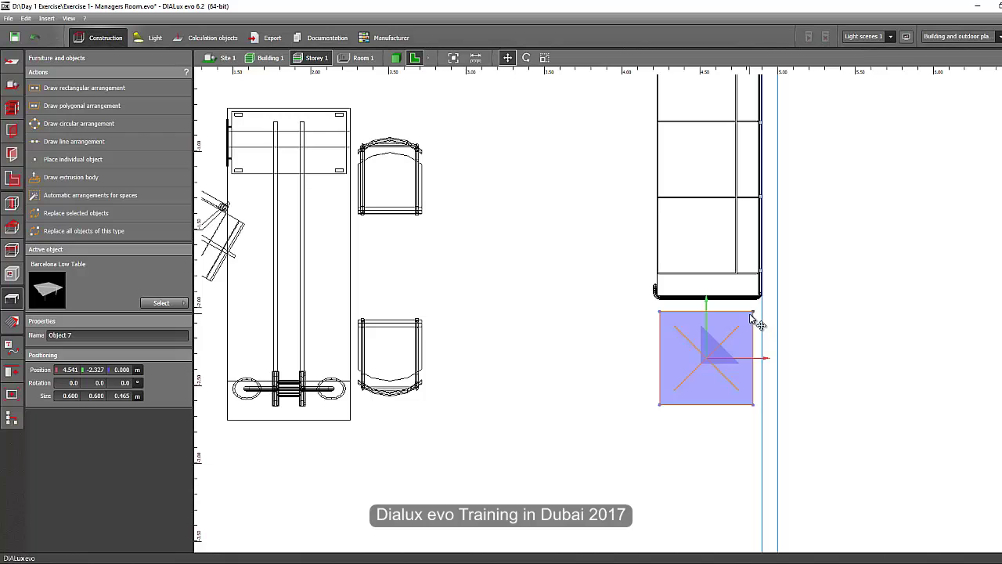
pyautogui.click(95, 396)
pyautogui.click(814, 365)
# - In the 3D view, set the low table's height to 0.4 m and save the project
pyautogui.click(396, 57)
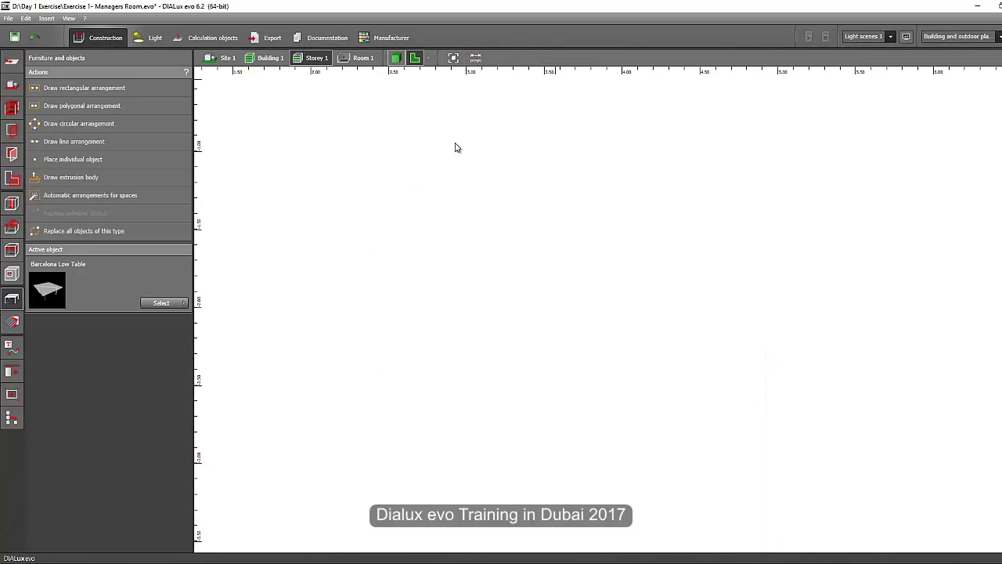
pyautogui.moveTo(520, 224); pyautogui.dragTo(659, 276)
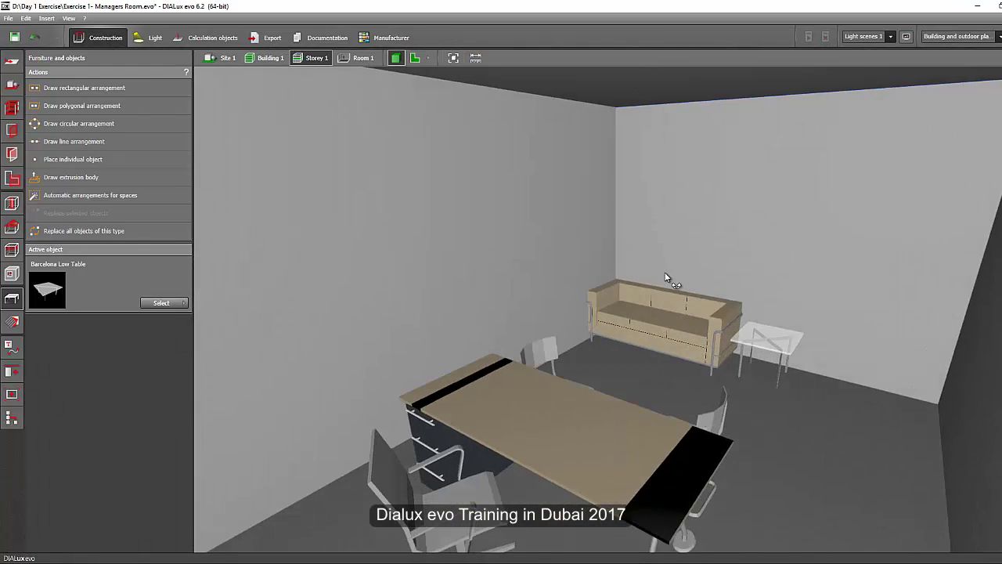
pyautogui.click(767, 372)
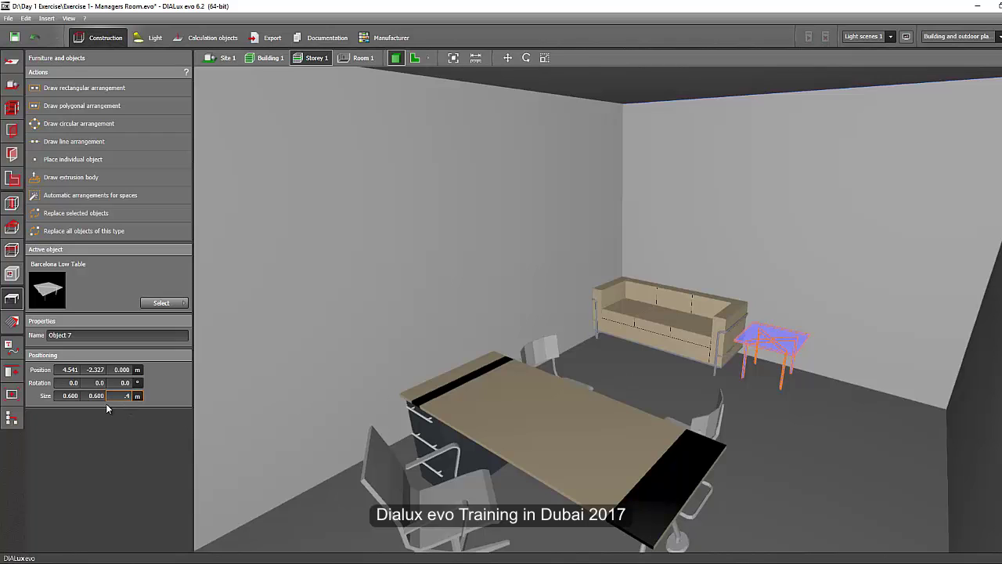
pyautogui.write('0.4')
pyautogui.press('Return')
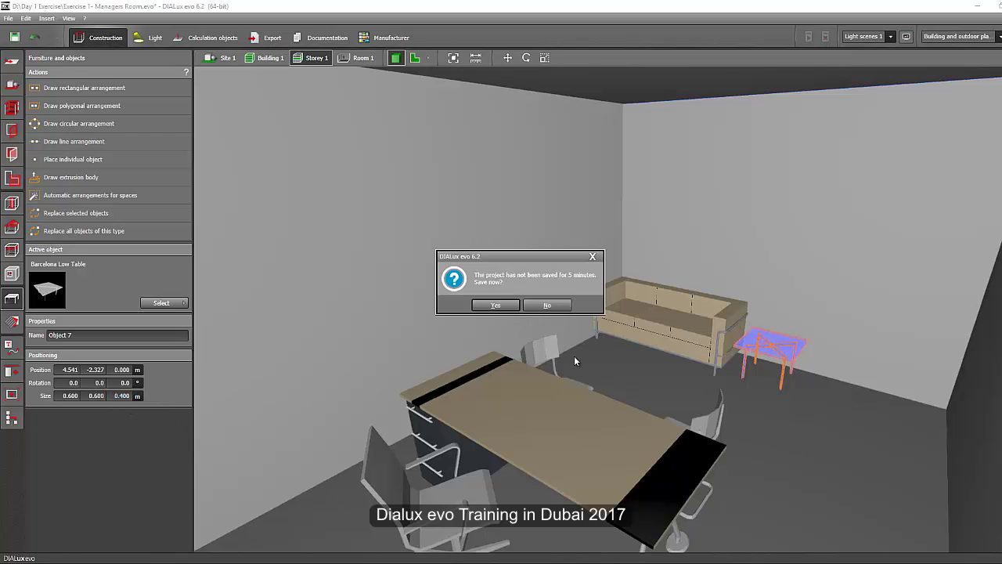
pyautogui.click(501, 305)
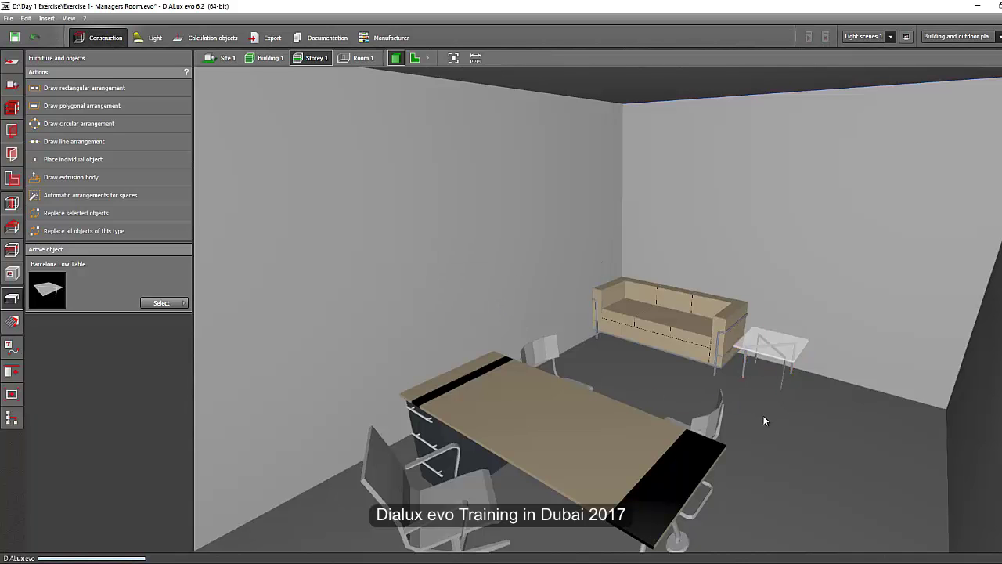
pyautogui.moveTo(765, 421); pyautogui.dragTo(754, 371)
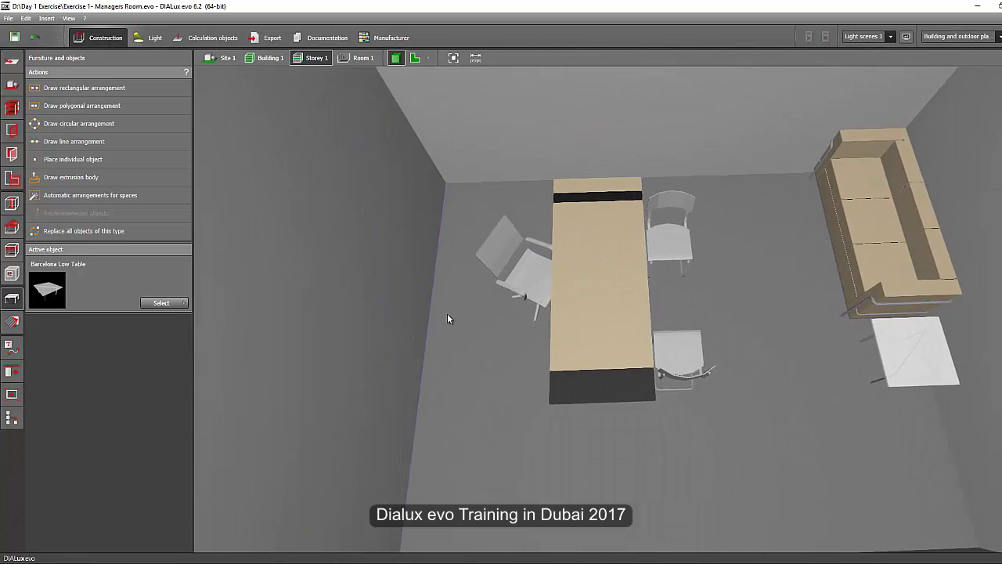
# - Return to the floor plan and apply 160x110 sliding doors from the office furniture storage aids as the active object
pyautogui.click(416, 59)
pyautogui.moveTo(278, 558)
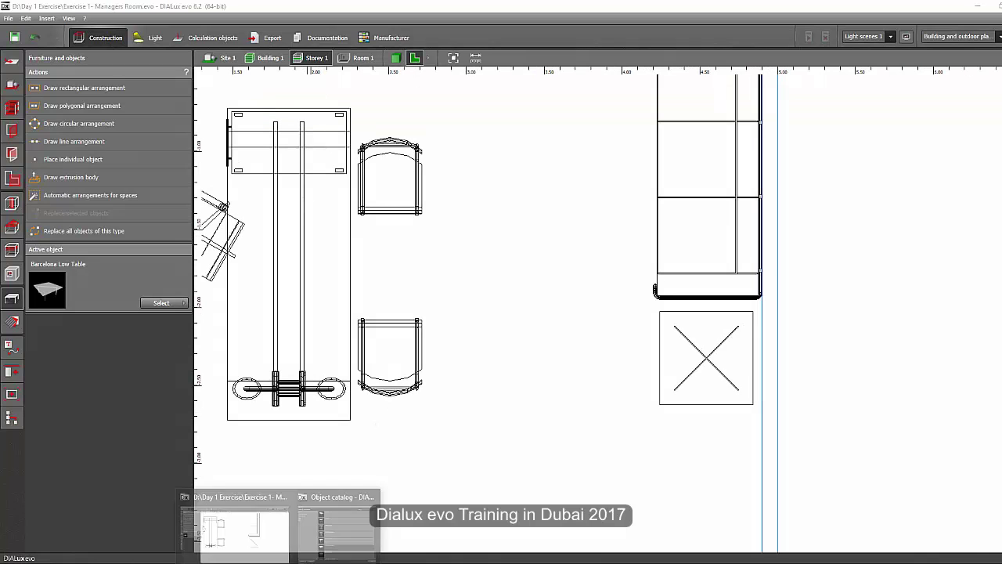
pyautogui.click(318, 543)
pyautogui.click(334, 137)
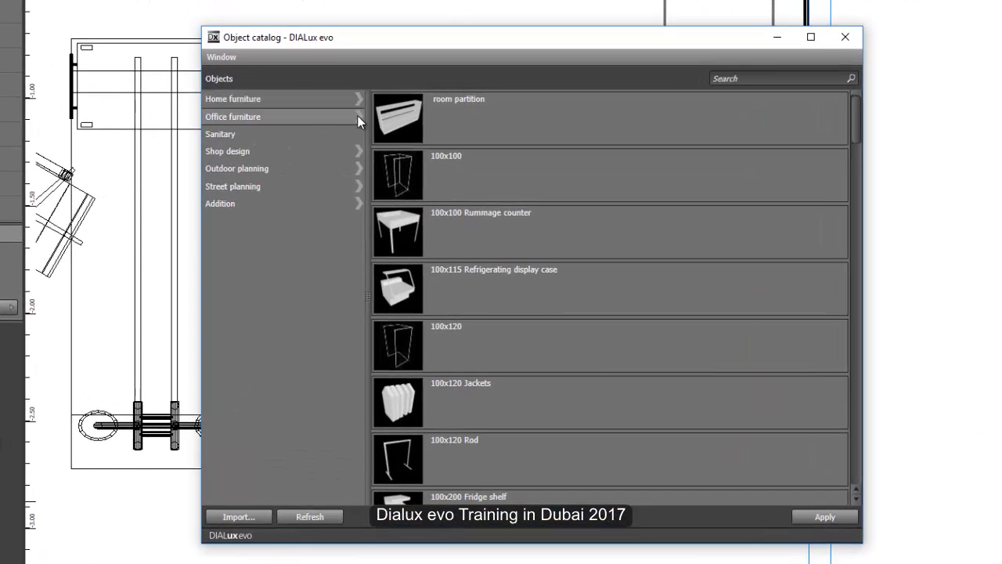
pyautogui.click(357, 117)
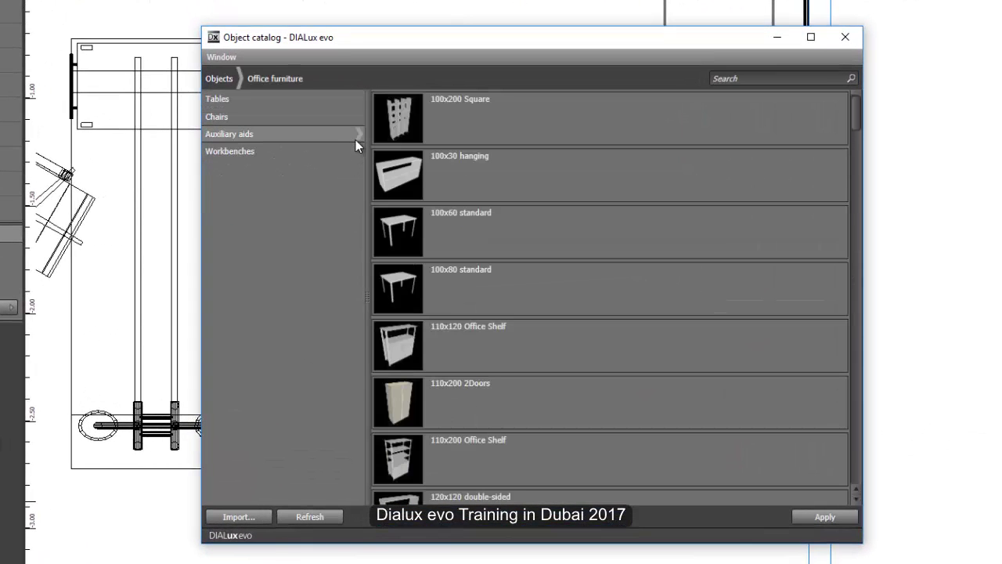
pyautogui.click(355, 140)
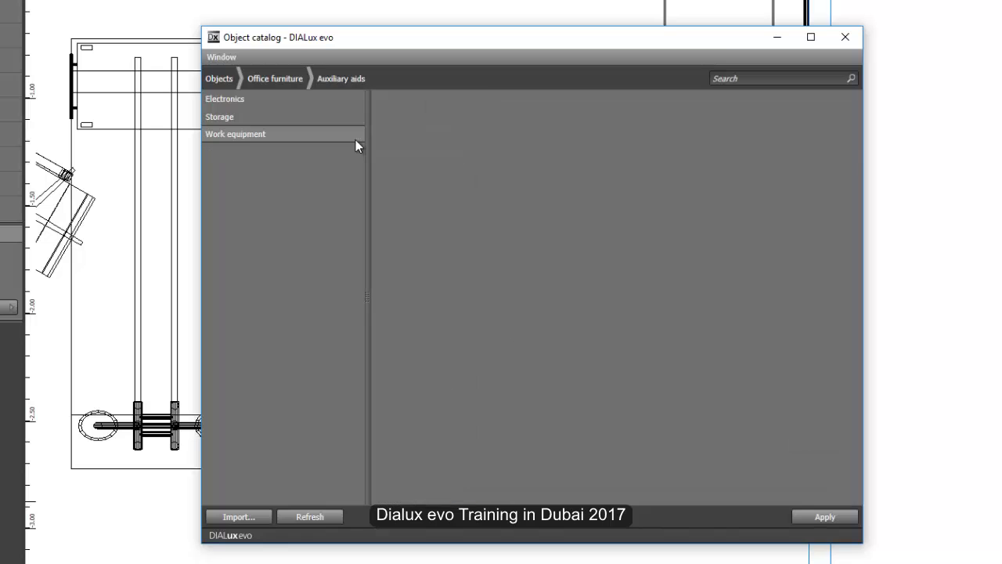
pyautogui.click(278, 116)
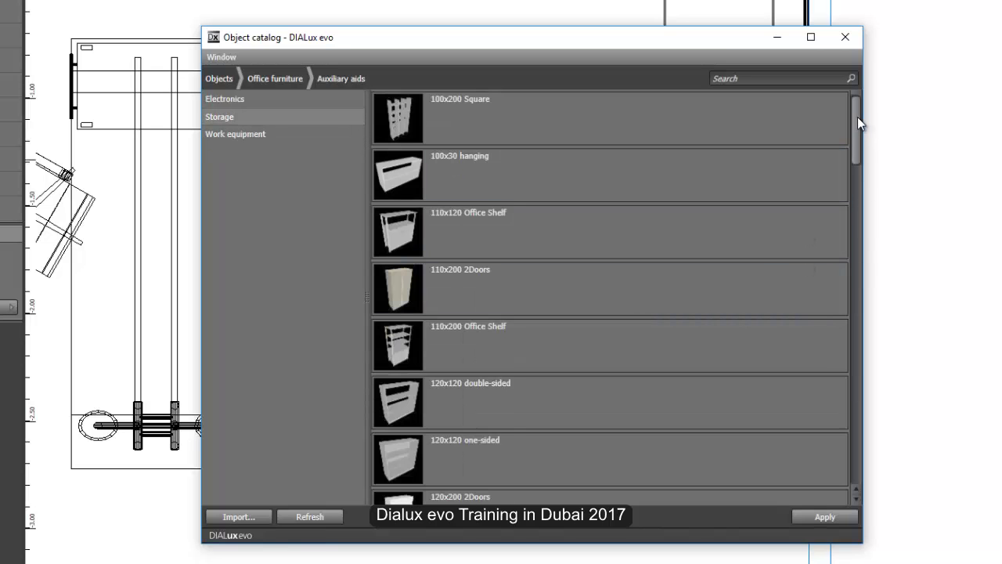
pyautogui.moveTo(858, 118); pyautogui.dragTo(883, 213)
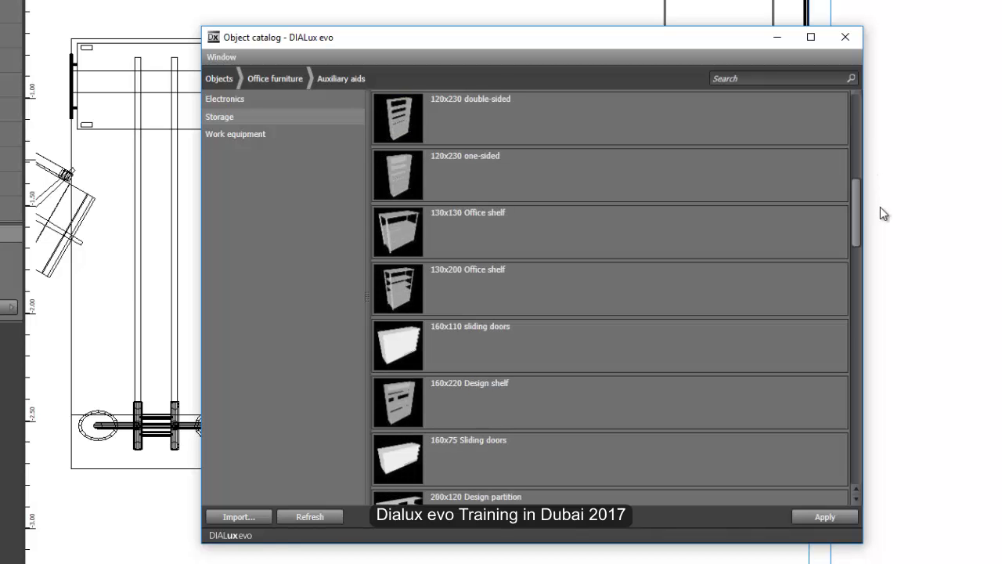
pyautogui.click(554, 361)
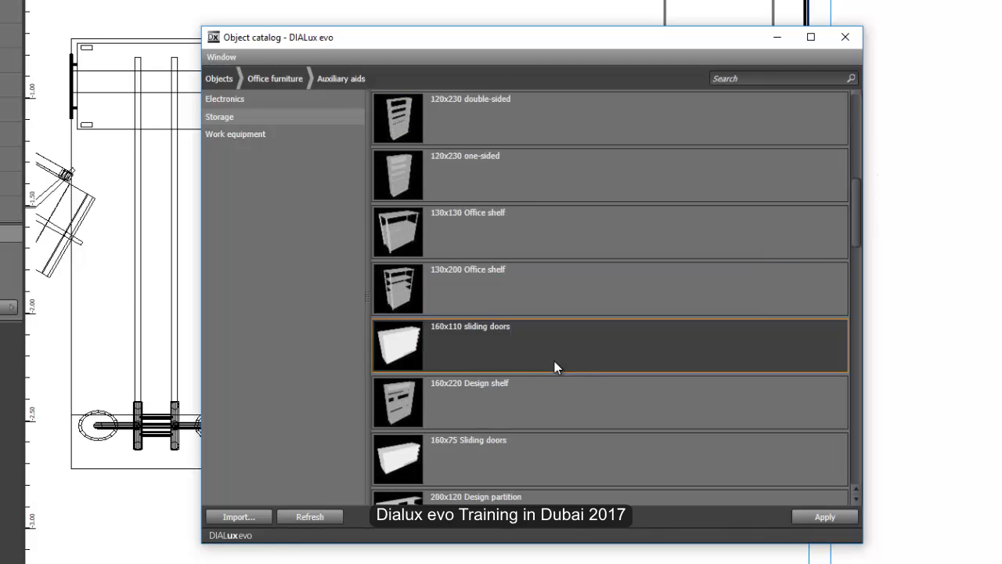
pyautogui.click(816, 519)
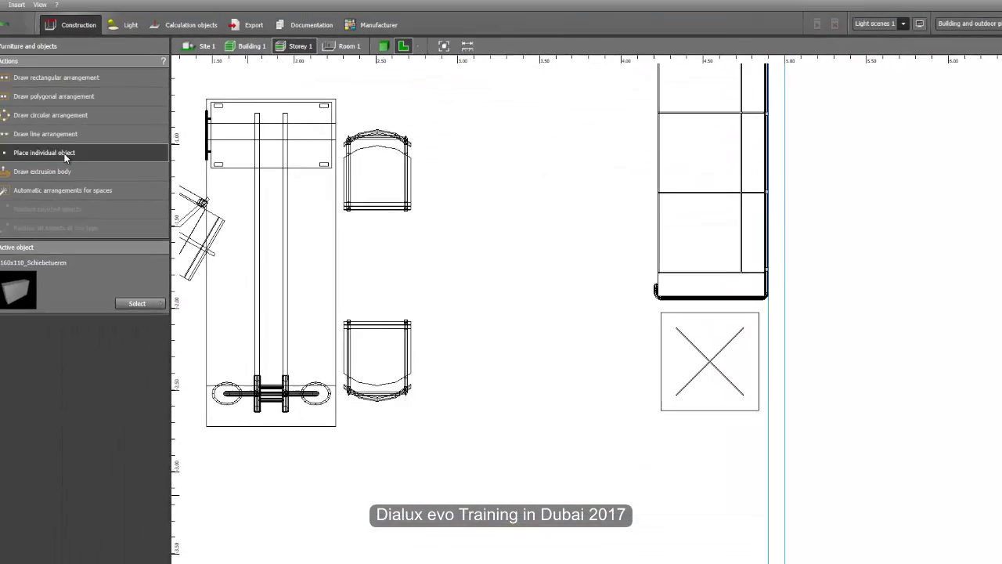
# - Place one sliding-door cabinet individually behind the desk, at about X 0.62, Y -1.14 m
pyautogui.click(68, 157)
pyautogui.moveTo(570, 213); pyautogui.dragTo(884, 263, button='middle')
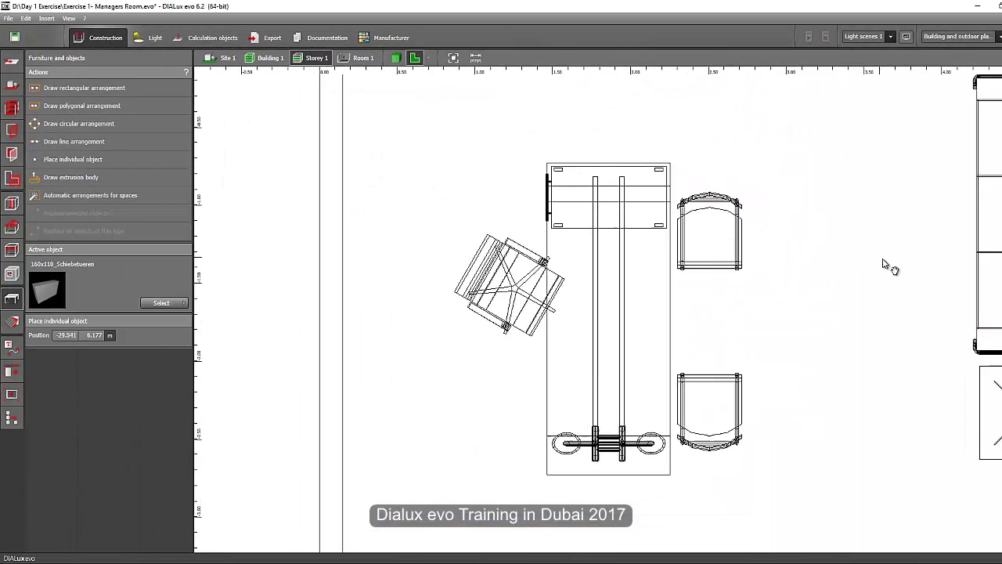
pyautogui.scroll(-3, 883, 265)
pyautogui.click(613, 243)
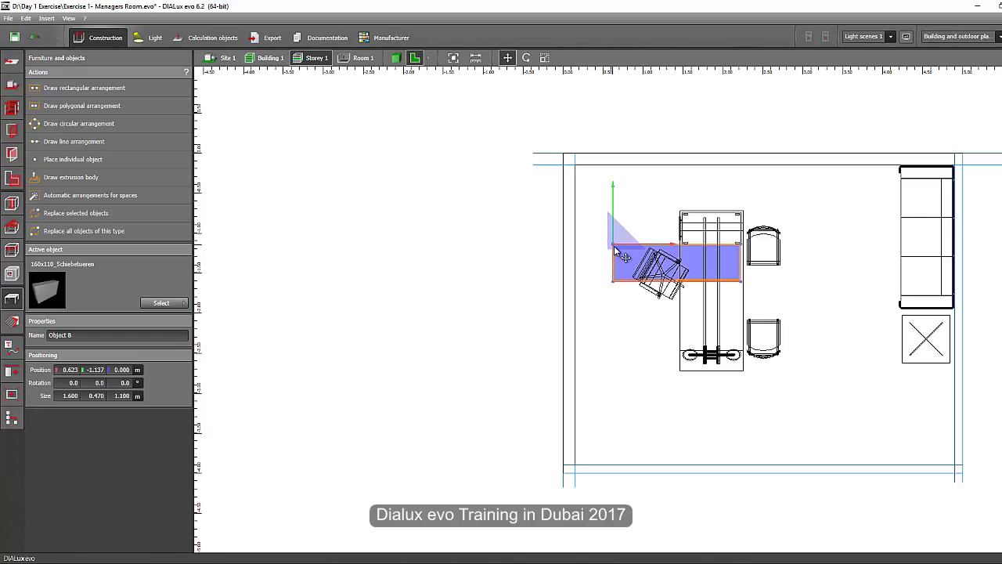
pyautogui.scroll(2, 551, 223)
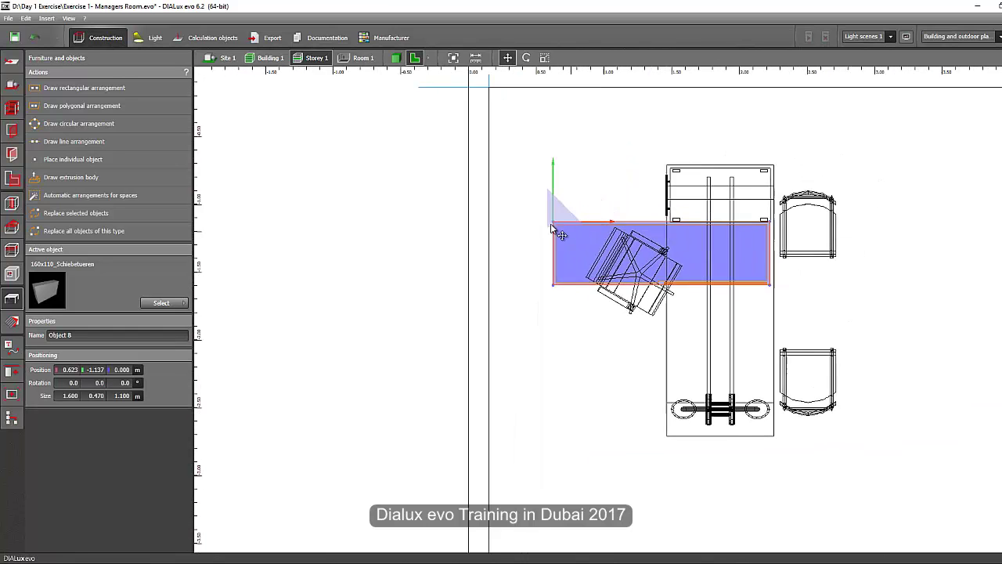
# - Draw a vertical line arrangement of the cabinets beside the left wall, about 2.54 m long
pyautogui.click(97, 145)
pyautogui.click(511, 134)
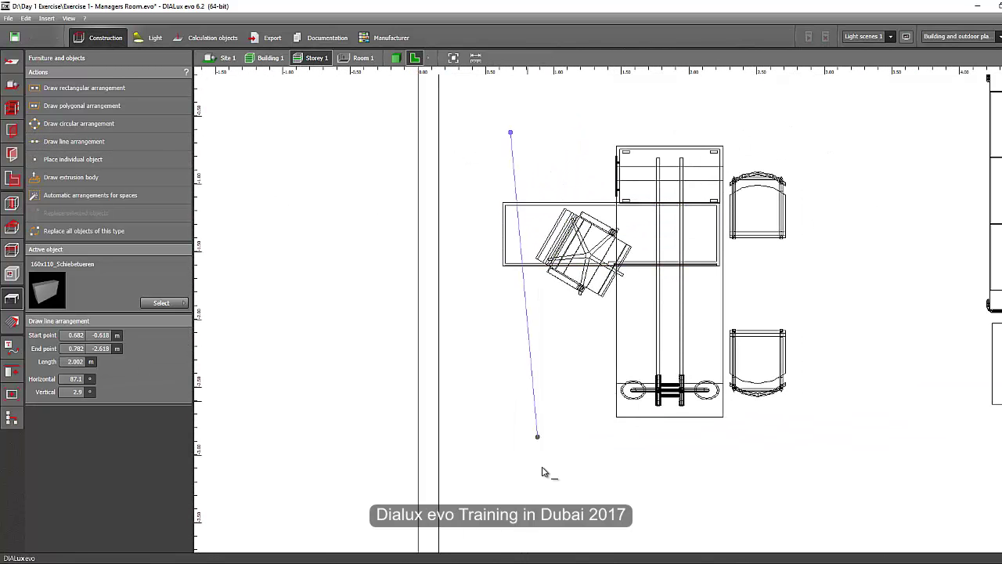
pyautogui.scroll(-1, 540, 447)
pyautogui.click(518, 471)
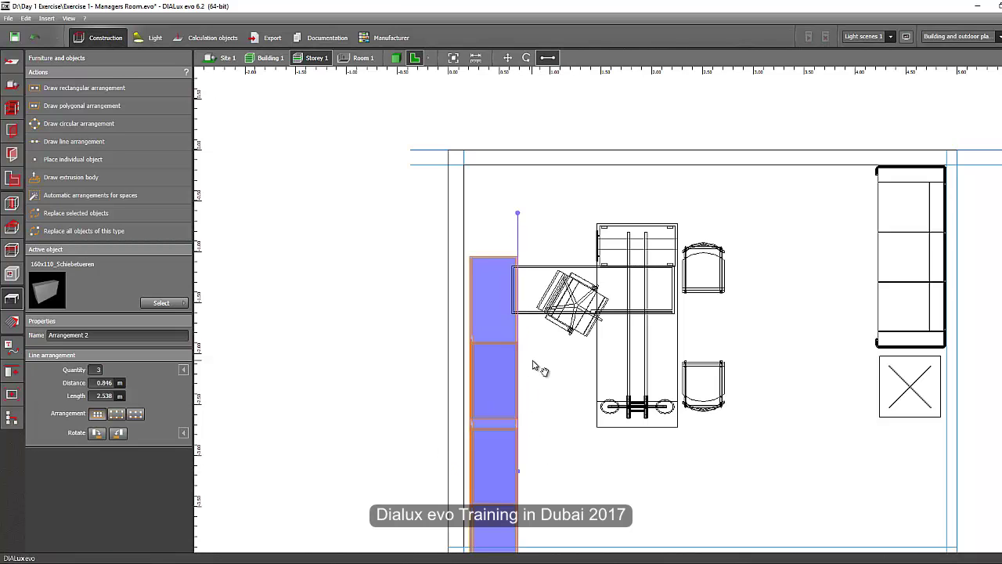
pyautogui.scroll(-1, 493, 425)
pyautogui.moveTo(493, 424); pyautogui.dragTo(461, 351, button='middle')
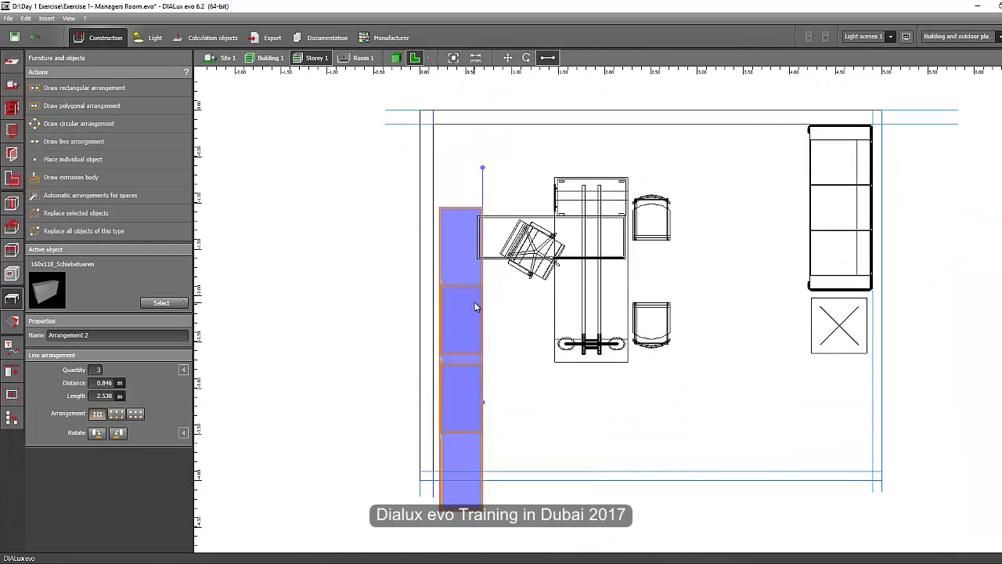
# - Rotate the cabinets in the line arrangement by two quarter turns and check them in 3D
pyautogui.click(117, 433)
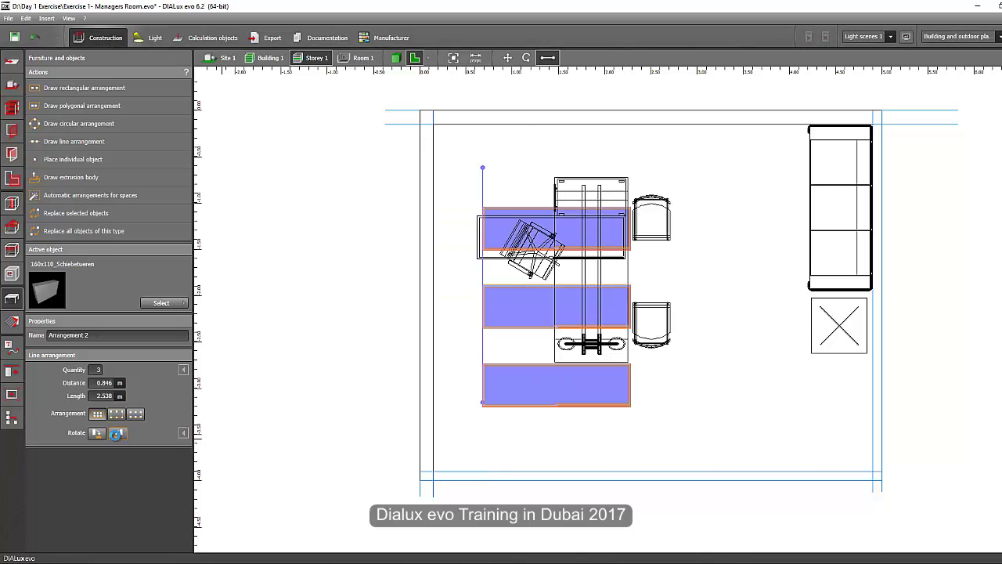
pyautogui.click(117, 433)
pyautogui.click(395, 59)
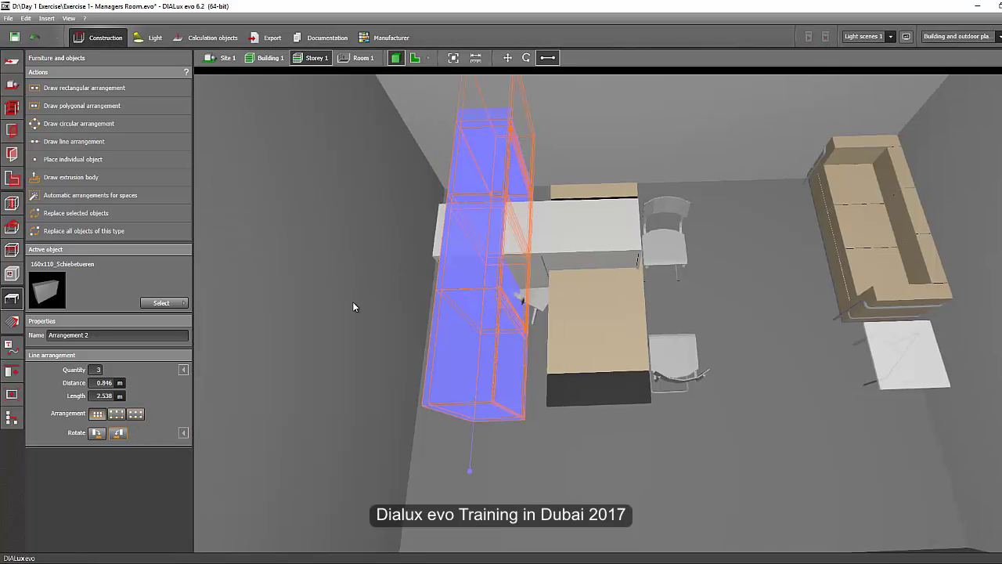
pyautogui.click(438, 403)
# - Switch to PowerPoint to examine the cabinets on the Recap slide's reference image, and return to DIALux evo
pyautogui.moveTo(438, 402); pyautogui.dragTo(235, 558, button='right')
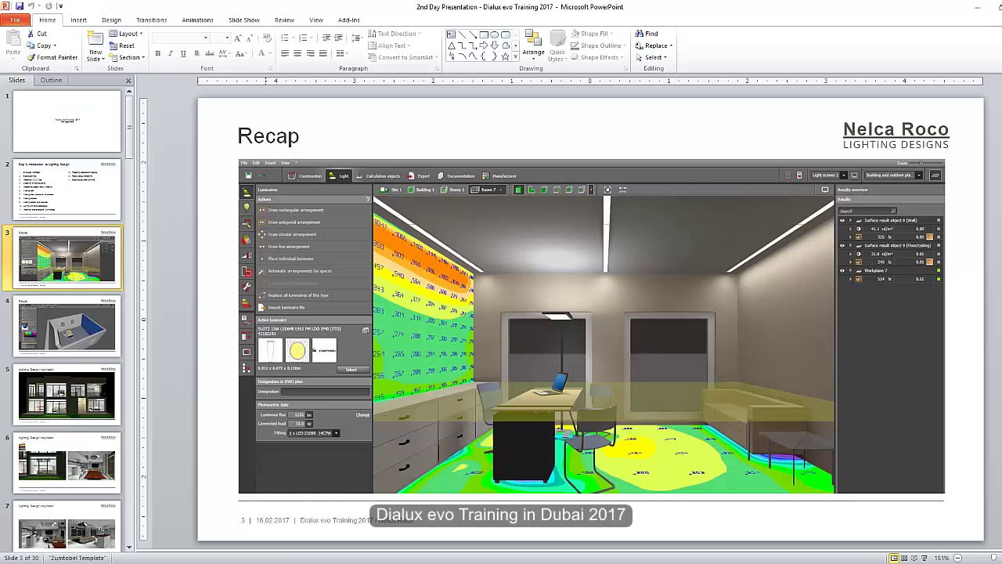
pyautogui.moveTo(278, 557)
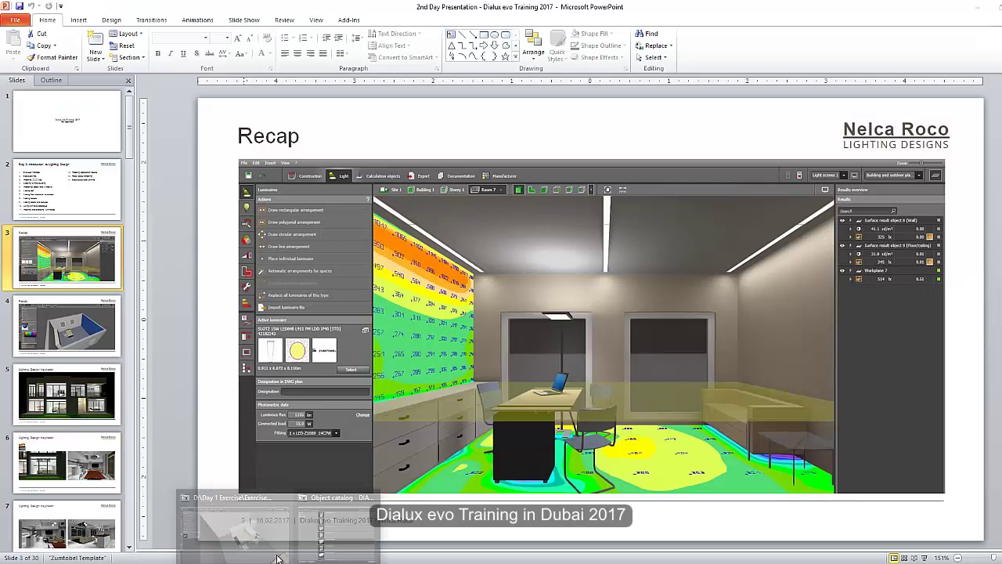
pyautogui.click(265, 532)
# - Open the floor plan and delete the individually placed cabinet that overlaps the desk
pyautogui.click(415, 57)
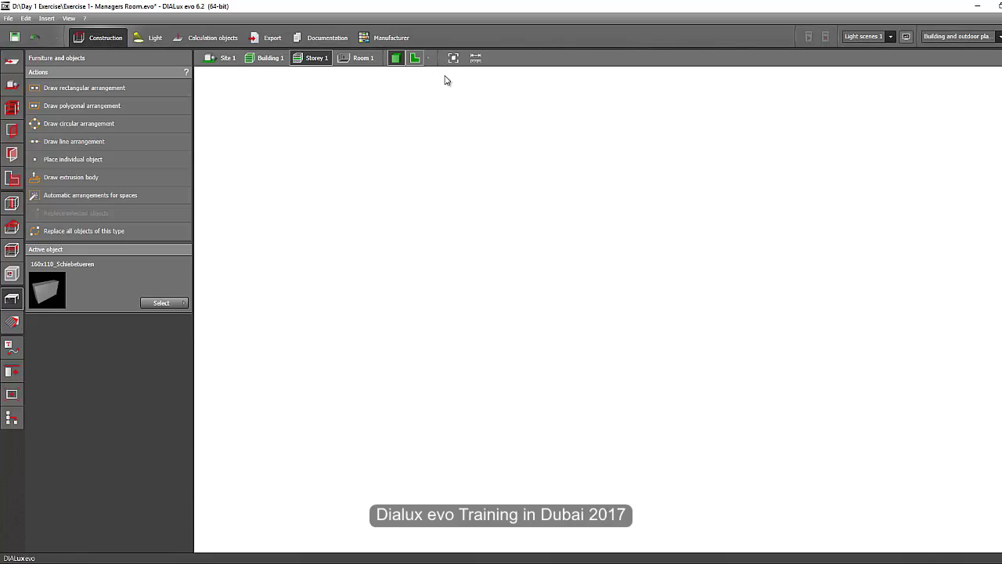
pyautogui.click(548, 243)
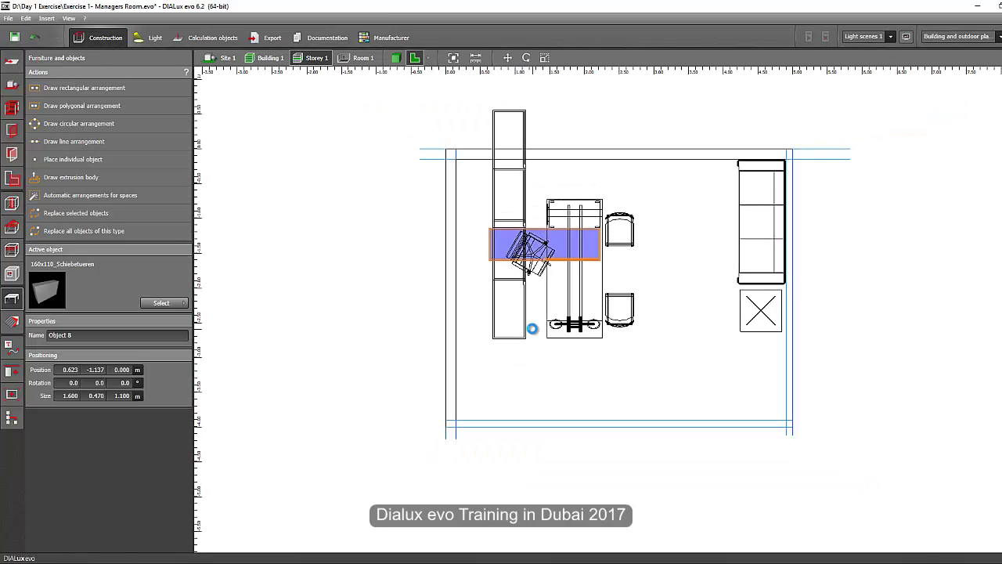
pyautogui.click(532, 333)
# - Move the cabinet line arrangement against the left wall, with its lower end in the room's lower-left corner
pyautogui.click(513, 309)
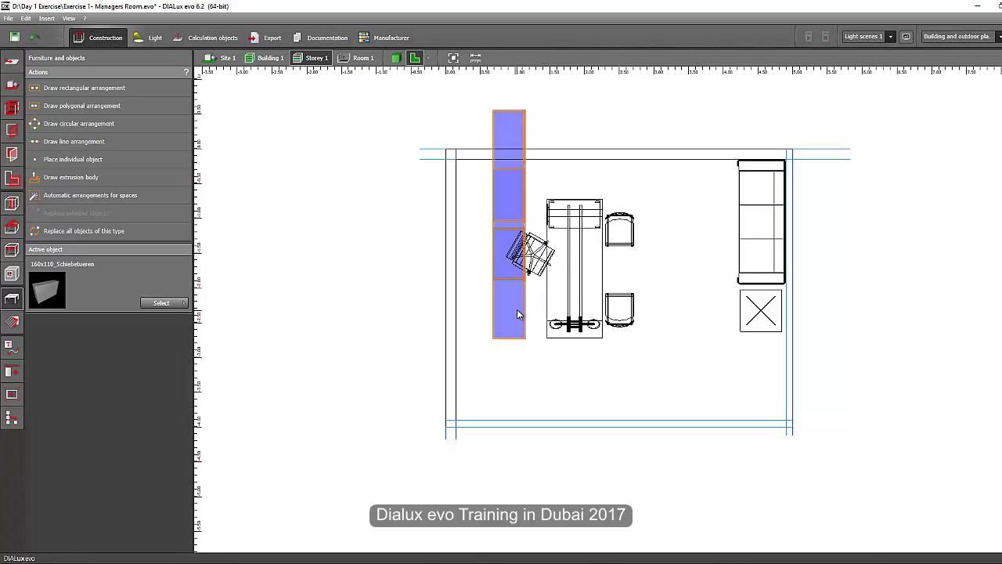
pyautogui.rightClick(504, 307)
pyautogui.click(516, 315)
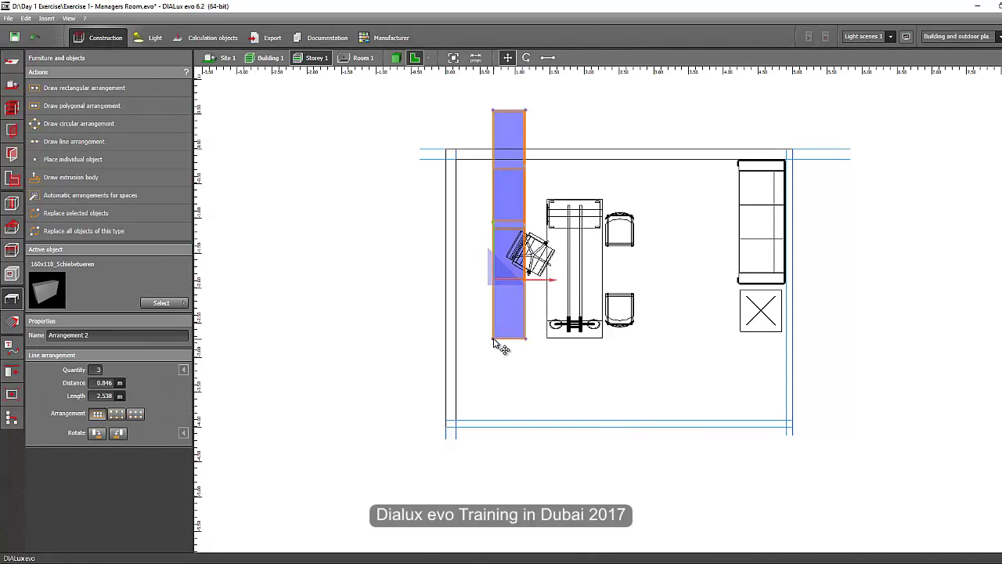
pyautogui.moveTo(496, 343); pyautogui.dragTo(482, 404)
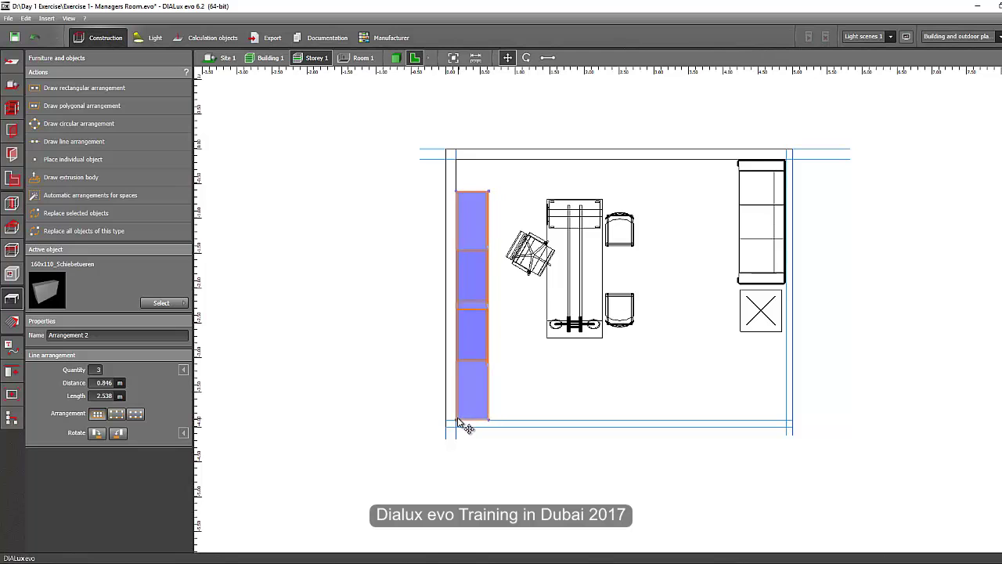
# - Move the uppermost cabinet up along the left wall until it meets the room's upper wall
pyautogui.scroll(2, 470, 170)
pyautogui.moveTo(479, 219); pyautogui.dragTo(489, 281, button='middle')
pyautogui.click(488, 282)
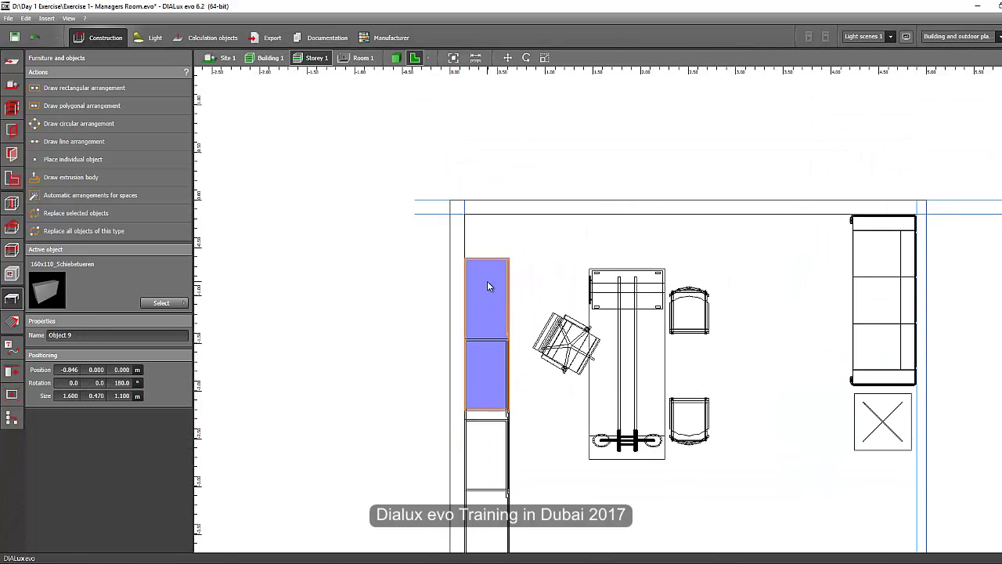
pyautogui.rightClick(485, 276)
pyautogui.click(501, 285)
pyautogui.moveTo(464, 258); pyautogui.dragTo(466, 214)
# - Check the individual cabinets in the row and set the uppermost one's length to 1.2 m
pyautogui.moveTo(498, 372); pyautogui.dragTo(480, 186, button='middle')
pyautogui.click(468, 336)
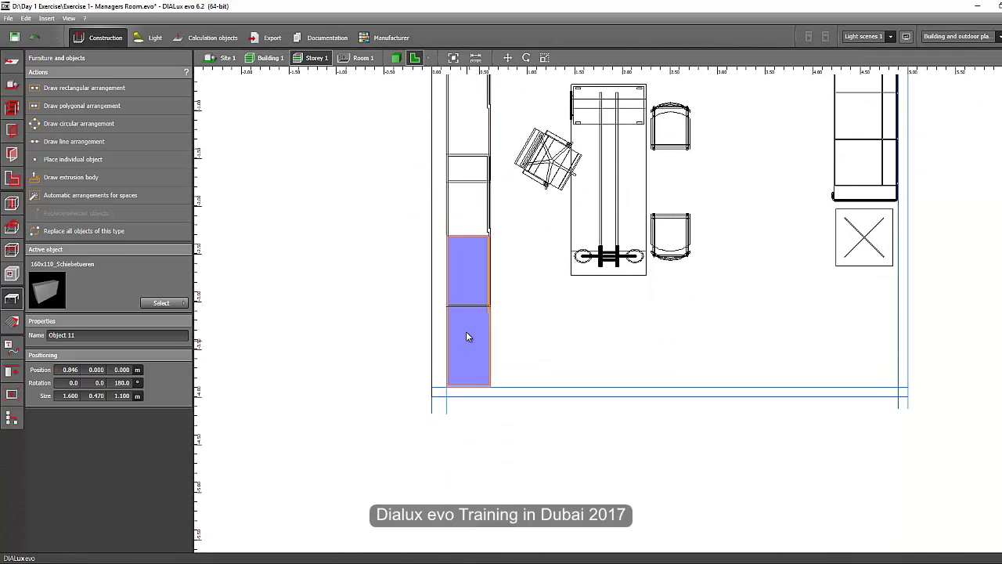
pyautogui.moveTo(468, 336); pyautogui.dragTo(471, 221)
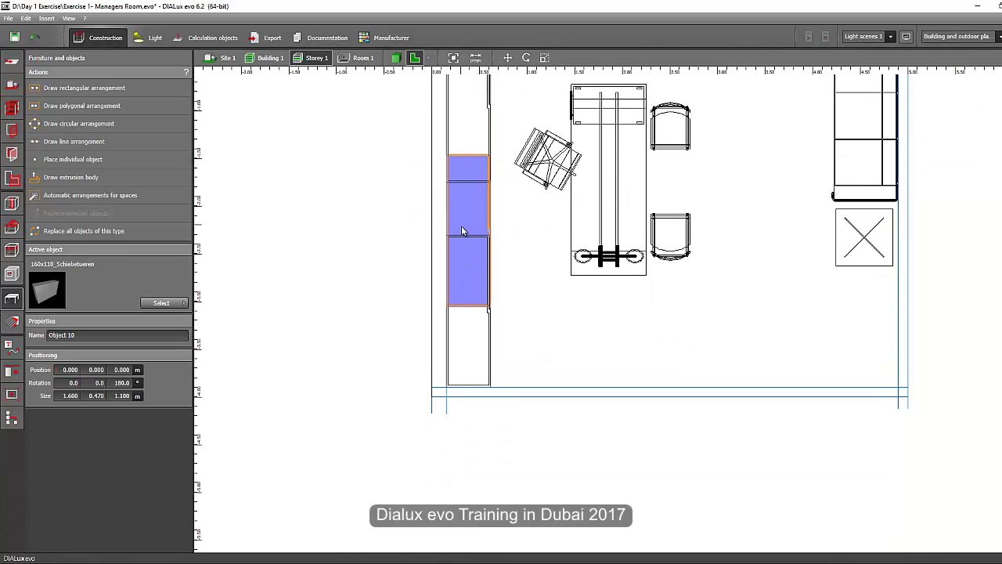
pyautogui.moveTo(461, 226); pyautogui.dragTo(455, 347, button='middle')
pyautogui.click(451, 240)
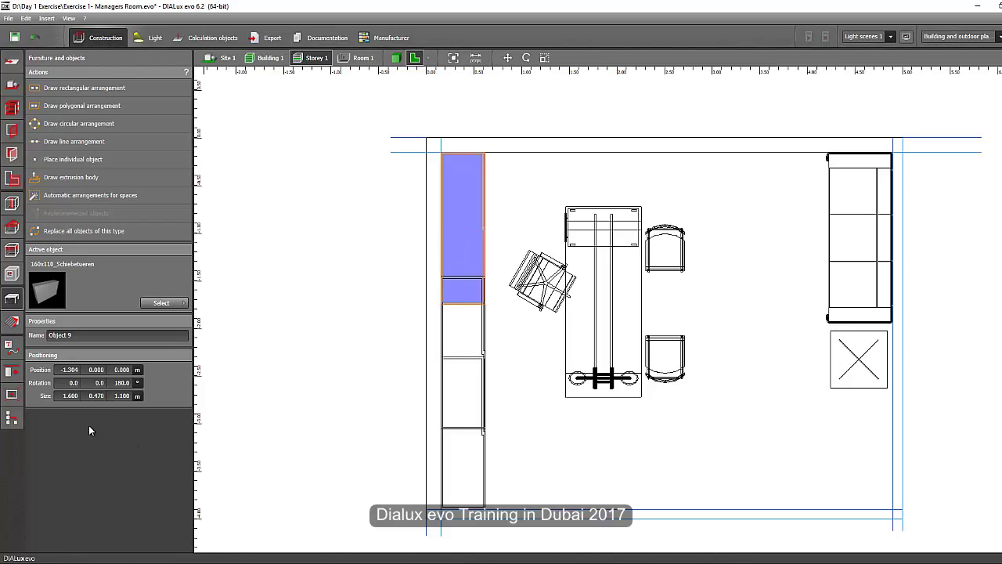
pyautogui.click(69, 396)
pyautogui.write('1')
pyautogui.press('Return')
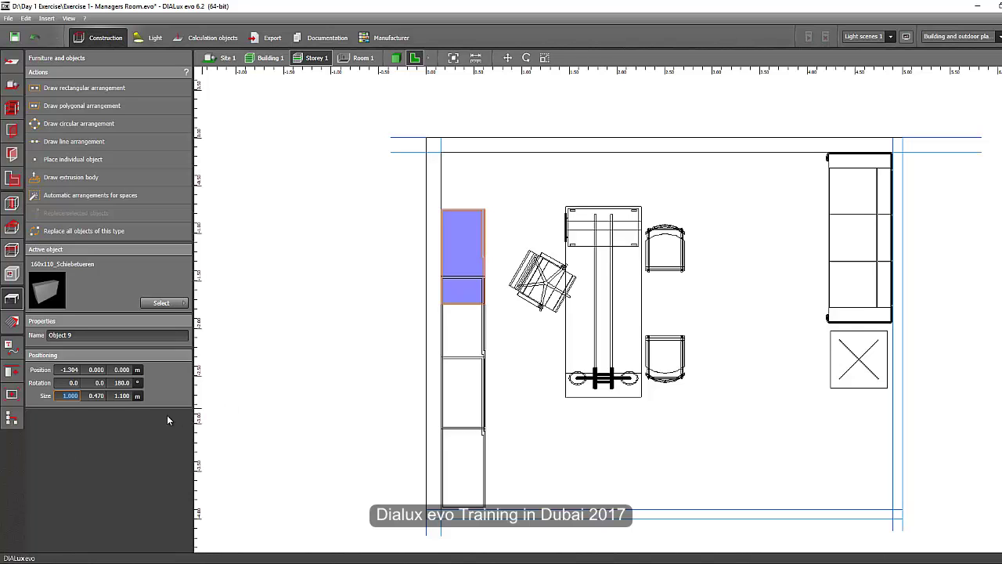
pyautogui.write('1.2')
pyautogui.press('Return')
# - Move the shortened uppermost cabinet into the room's upper-left corner
pyautogui.rightClick(465, 212)
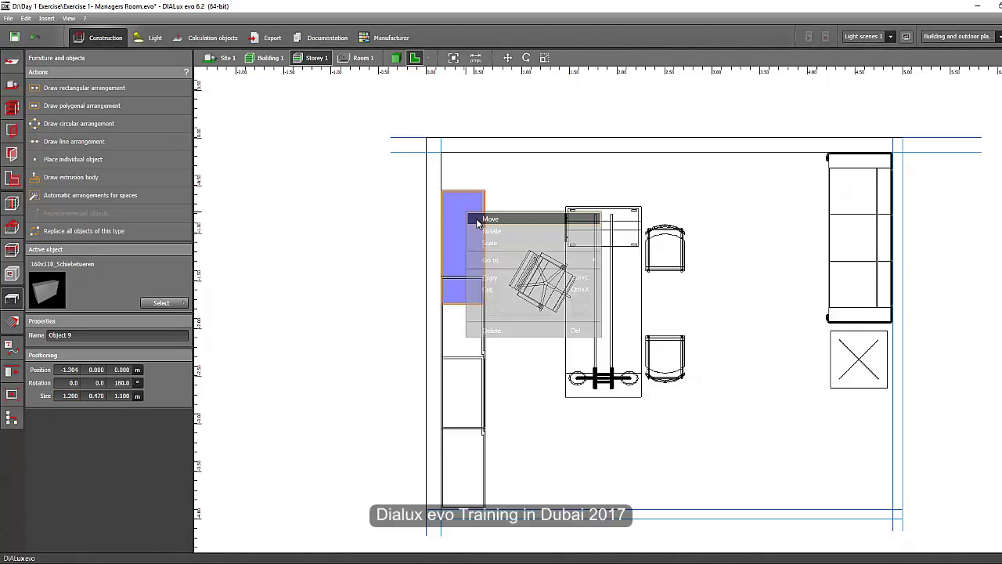
pyautogui.click(477, 220)
pyautogui.moveTo(443, 187); pyautogui.dragTo(442, 148)
# - Set the middle cabinet's length to 1.2 m and move it up against the uppermost cabinet
pyautogui.click(451, 314)
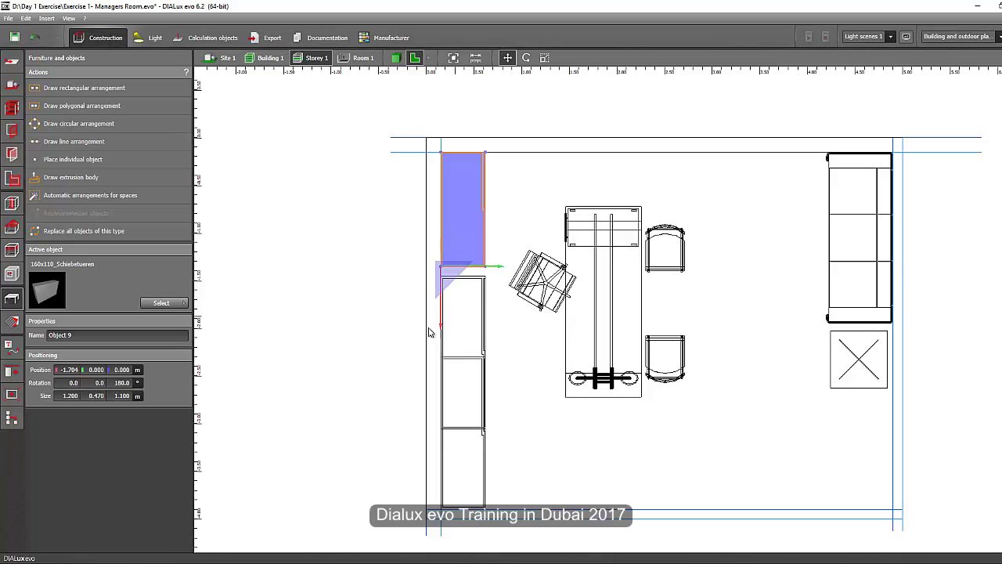
pyautogui.click(68, 398)
pyautogui.write('1.2')
pyautogui.press('Return')
pyautogui.moveTo(461, 339); pyautogui.dragTo(444, 284)
# - Set the lowest cabinet's length to 1.2 m, then scale it upward to close the gap to the middle cabinet
pyautogui.click(452, 408)
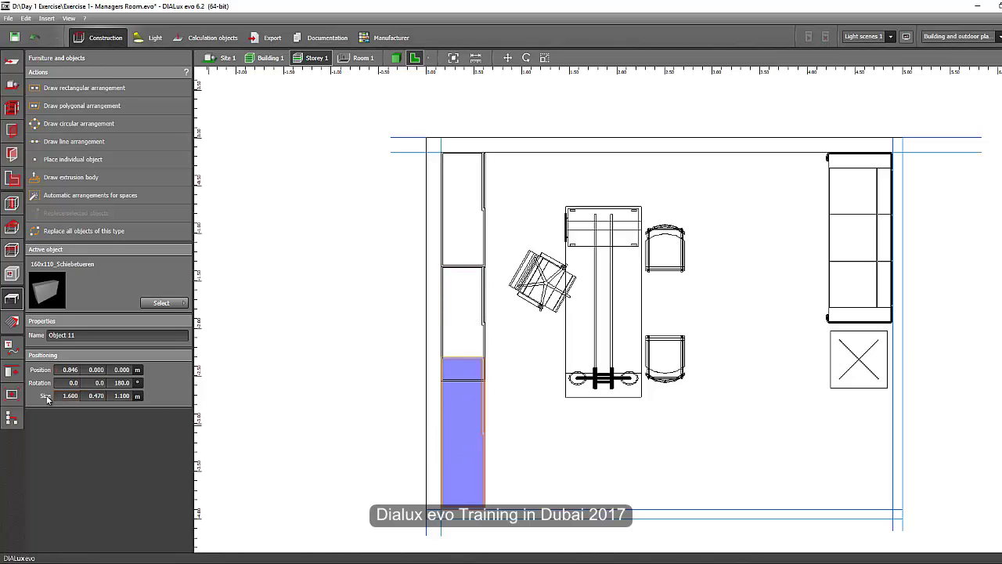
pyautogui.press('Return')
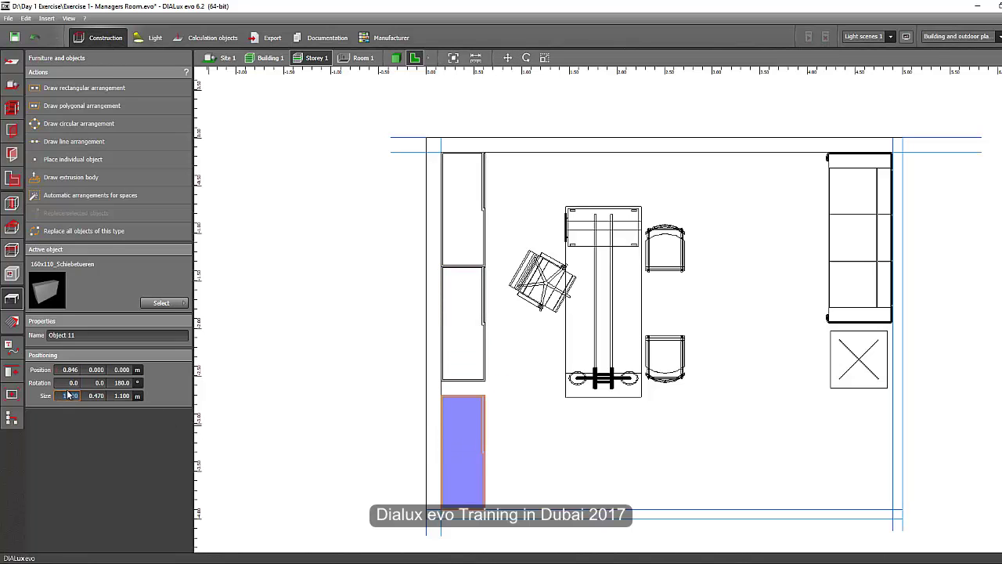
pyautogui.scroll(3, 365, 397)
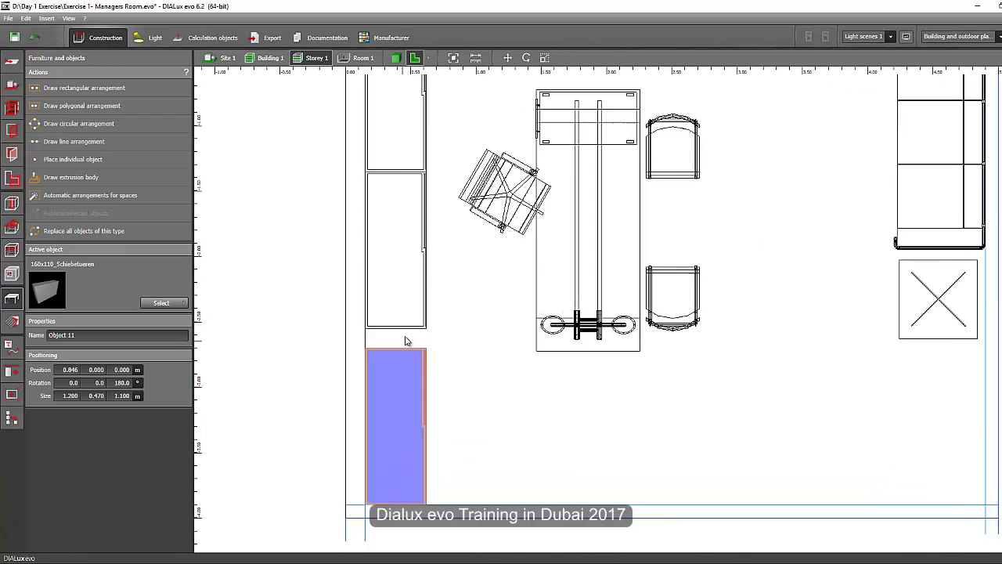
pyautogui.rightClick(381, 384)
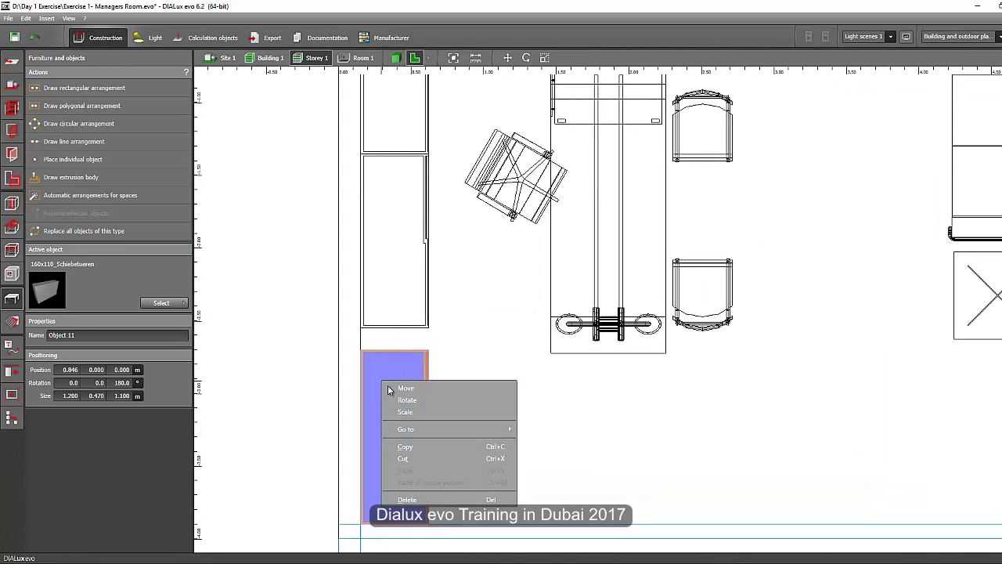
pyautogui.click(415, 411)
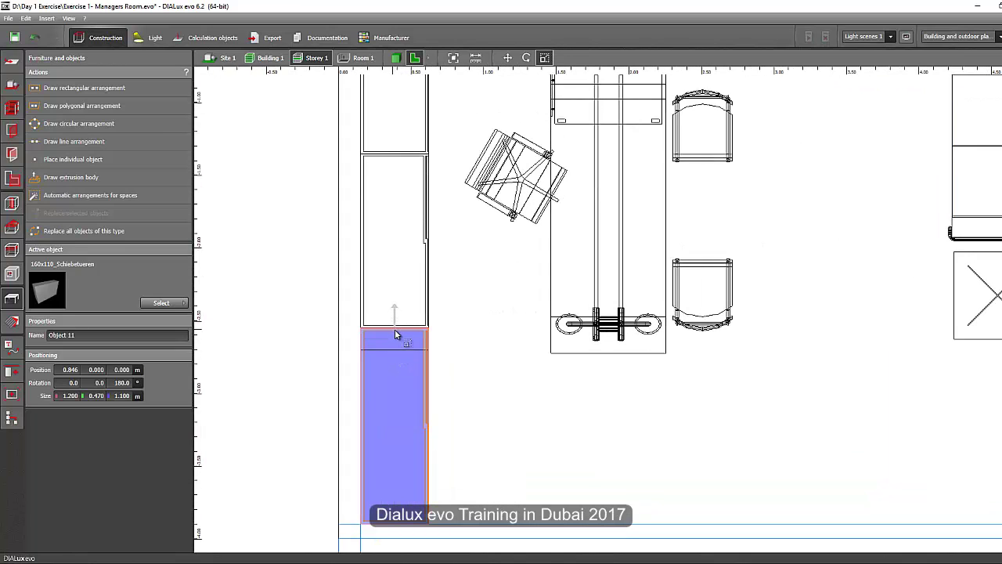
pyautogui.click(394, 330)
# - Examine the cabinet row in the 3D view of Room 1, compare it with PowerPoint's Recap slide, and return to DIALux evo
pyautogui.click(397, 59)
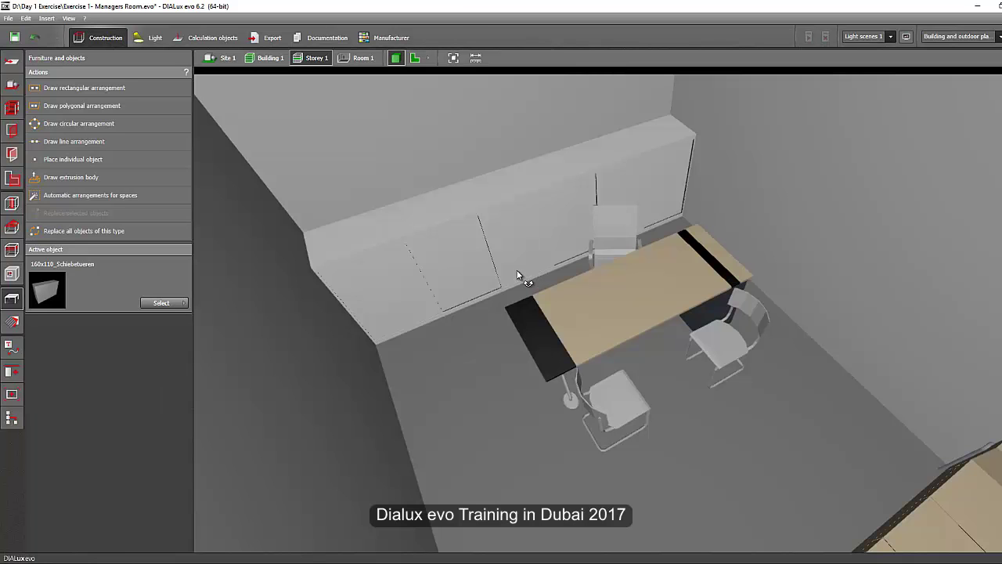
pyautogui.moveTo(526, 277); pyautogui.dragTo(402, 347)
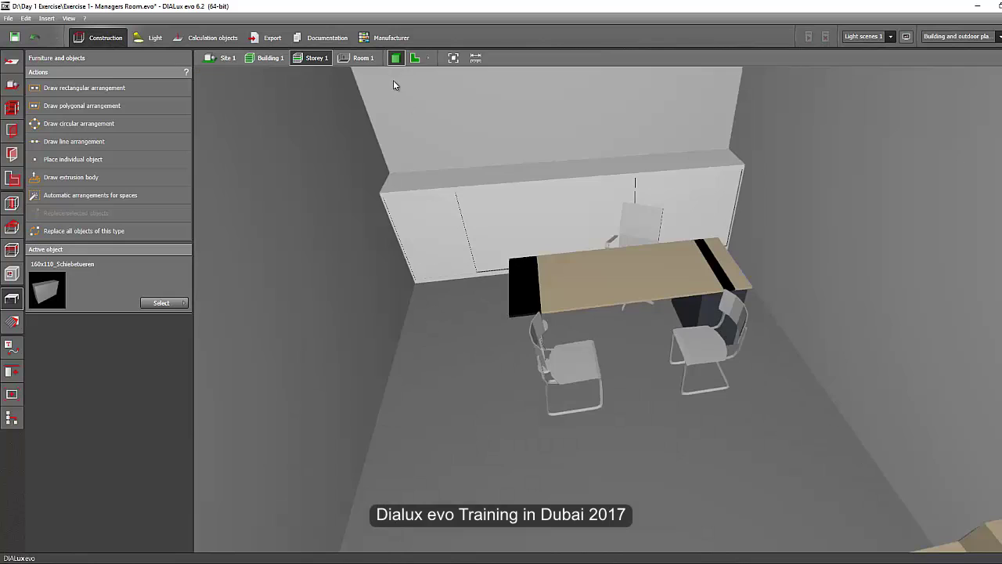
pyautogui.click(348, 59)
pyautogui.moveTo(444, 273); pyautogui.dragTo(767, 411)
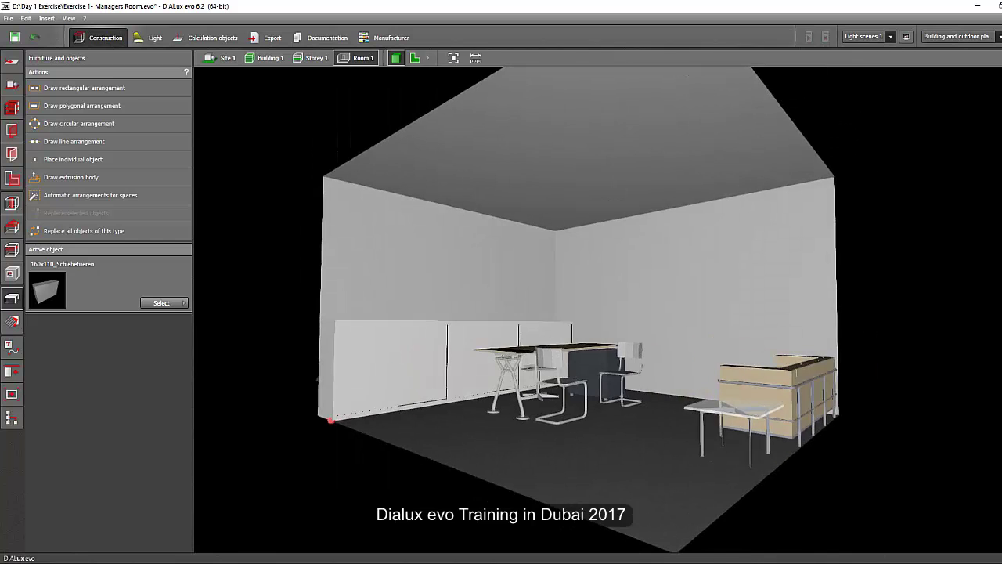
pyautogui.hotkey('alt', 'Tab')
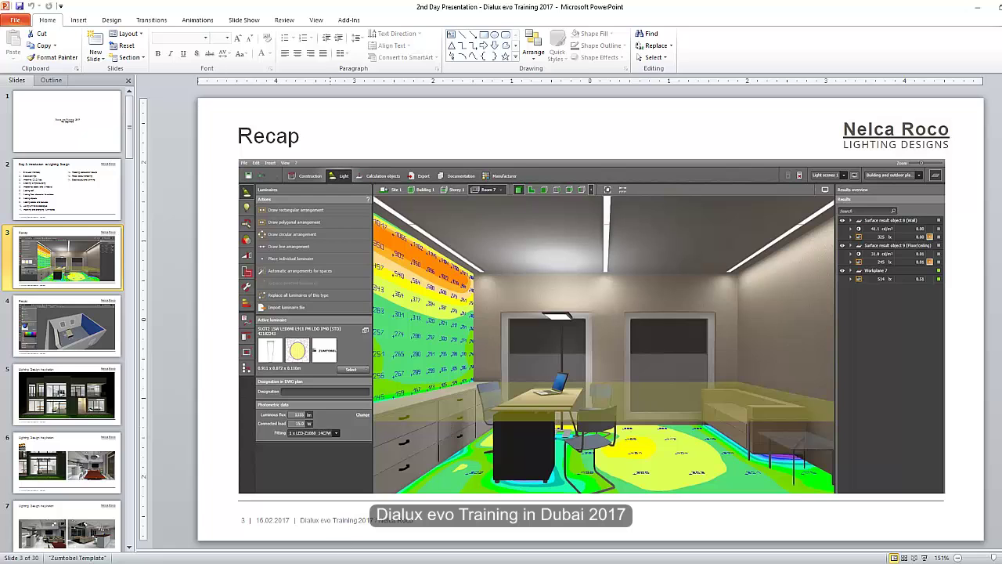
pyautogui.hotkey('alt', 'Tab')
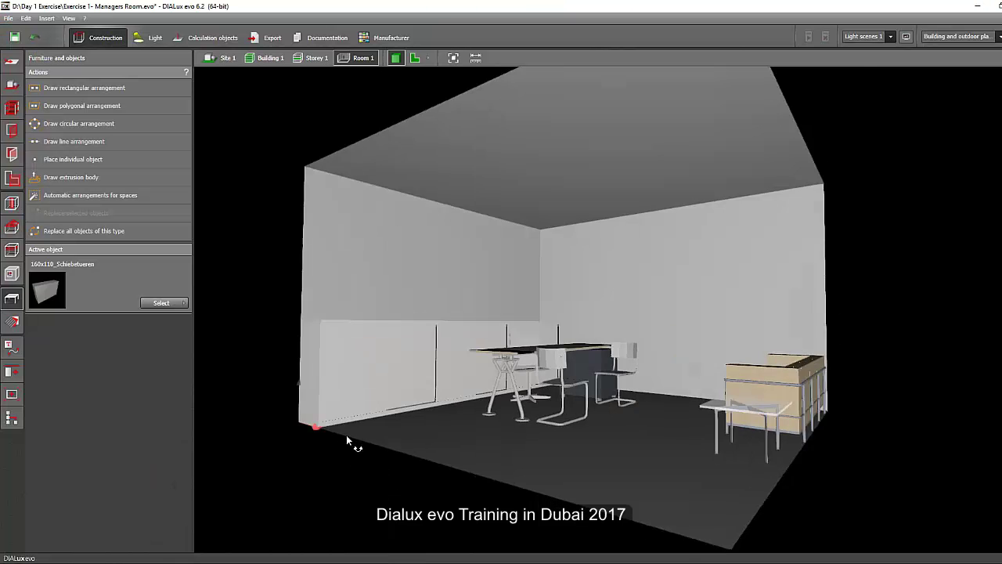
# - Pick the beige material from the desk's tabletop as the active material
pyautogui.moveTo(347, 435); pyautogui.dragTo(506, 454, button='right')
pyautogui.scroll(2, 476, 405)
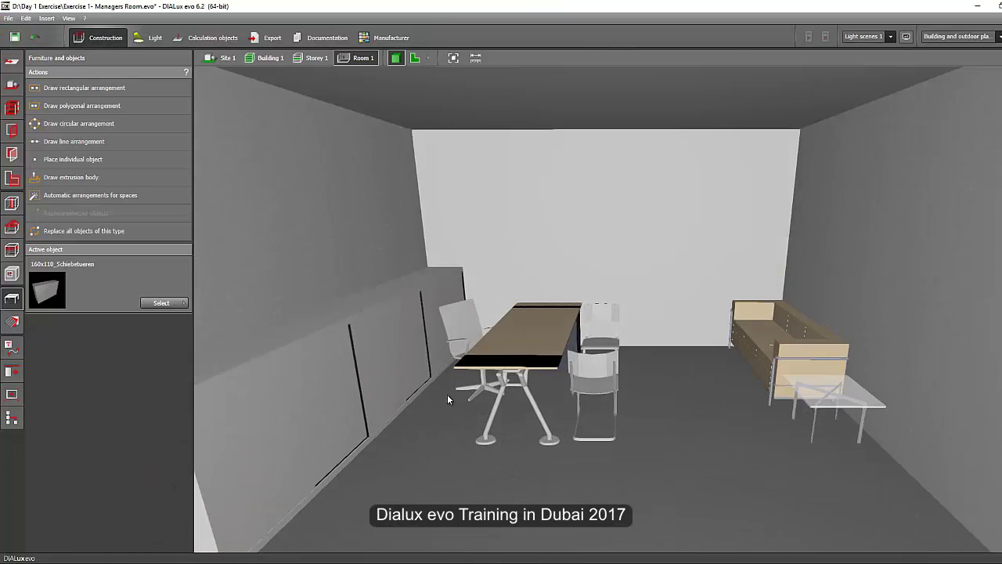
pyautogui.moveTo(478, 377); pyautogui.dragTo(509, 392, button='right')
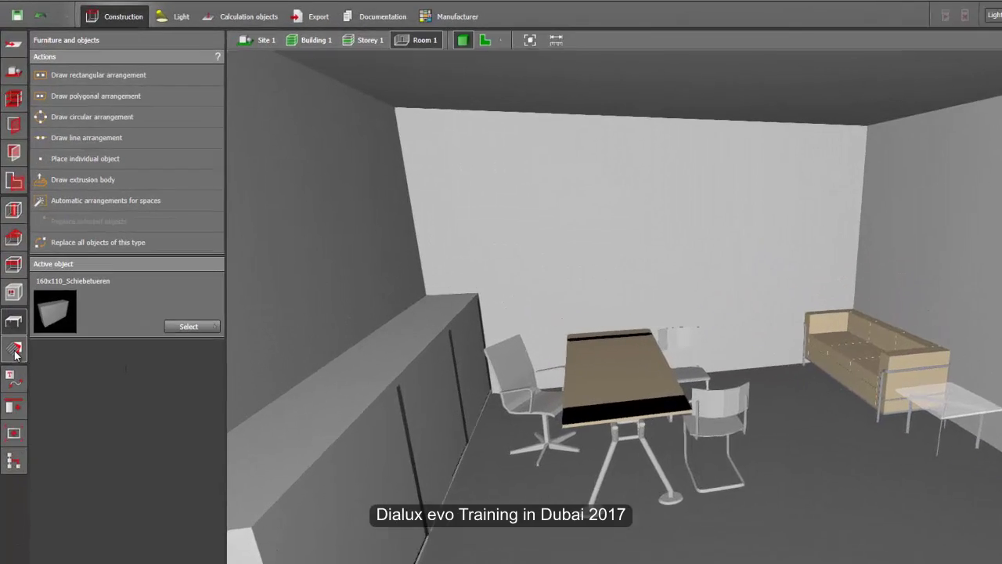
pyautogui.click(11, 310)
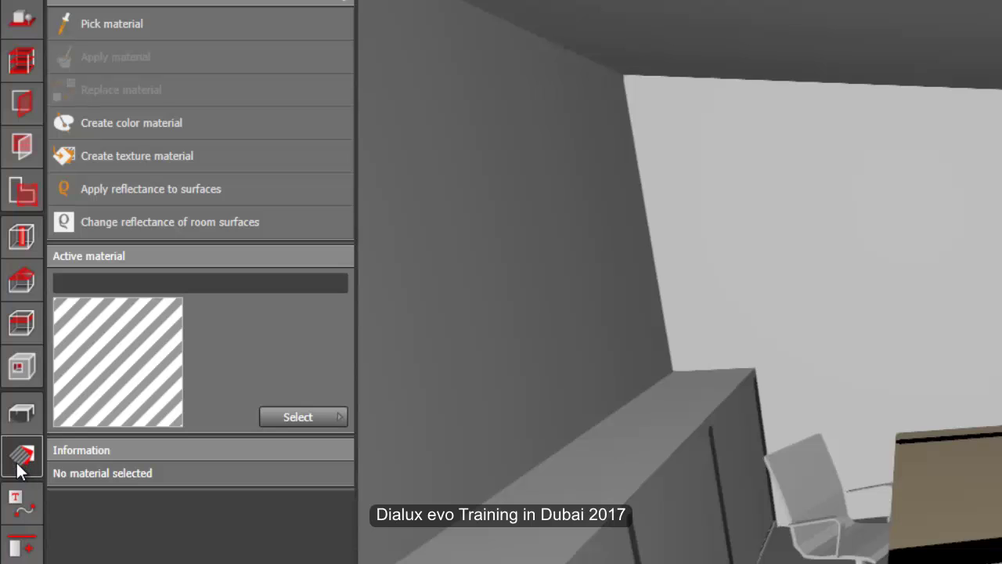
pyautogui.click(138, 23)
pyautogui.click(966, 481)
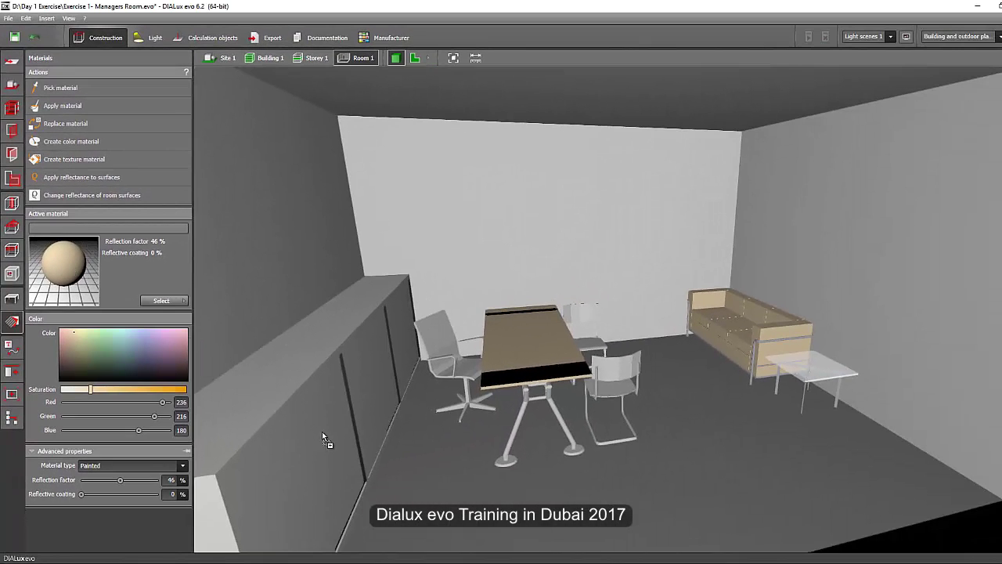
# - Apply the picked beige material to all three cabinets and inspect the furnished room in 3D
pyautogui.click(322, 431)
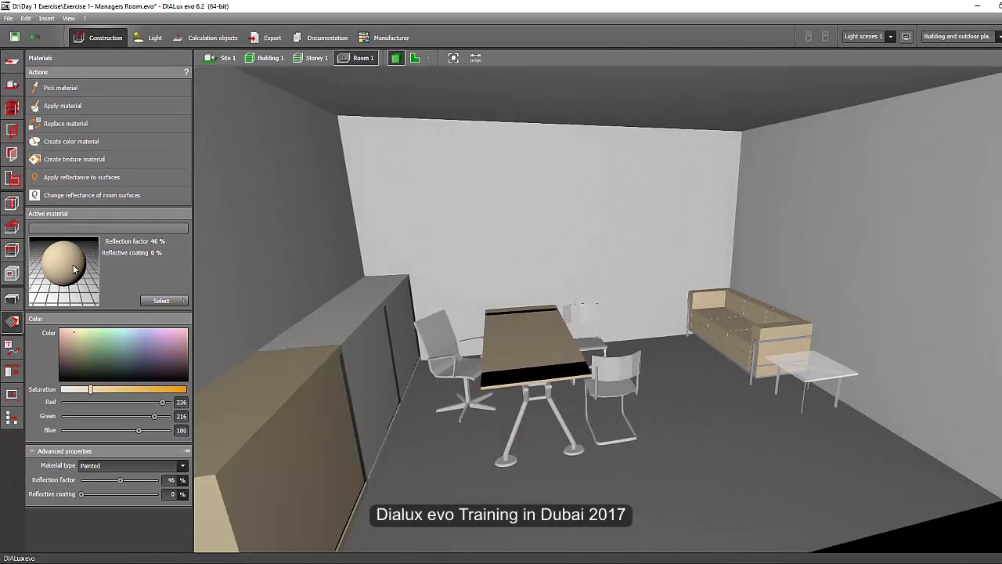
pyautogui.click(357, 377)
pyautogui.click(396, 315)
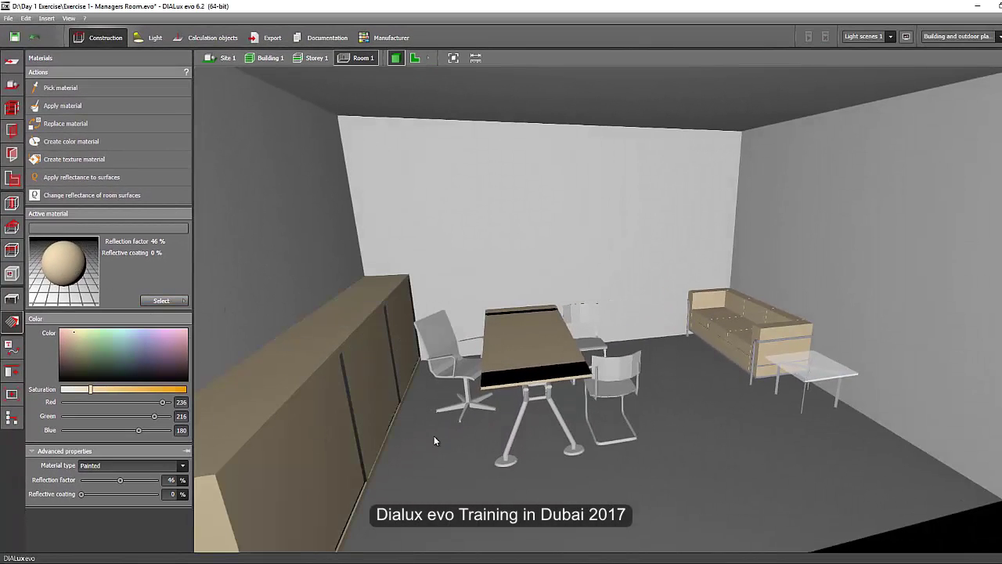
pyautogui.moveTo(390, 442); pyautogui.dragTo(396, 404, button='right')
pyautogui.moveTo(395, 409); pyautogui.dragTo(420, 393, button='middle')
pyautogui.scroll(-1, 561, 393)
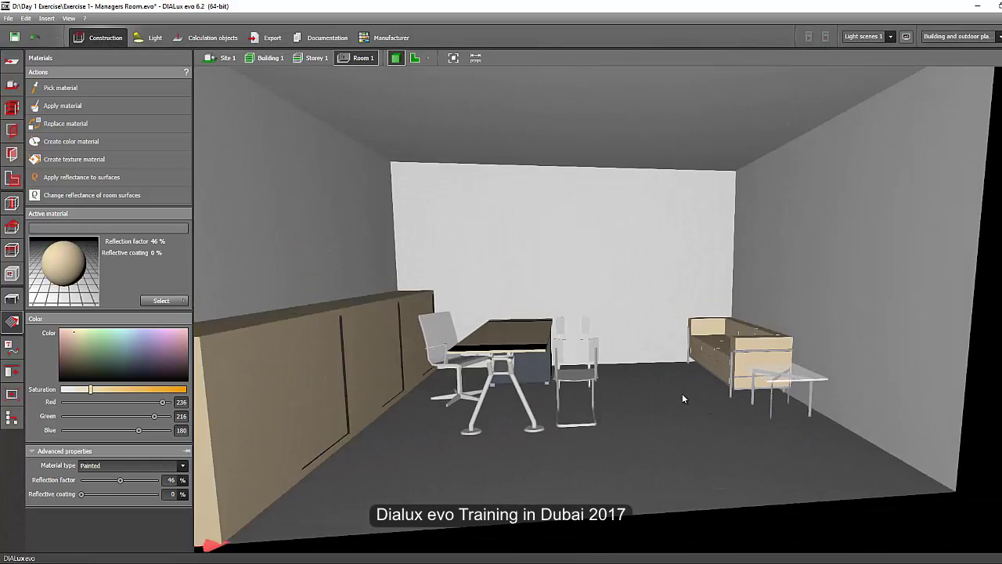
pyautogui.moveTo(682, 393); pyautogui.dragTo(652, 410, button='right')
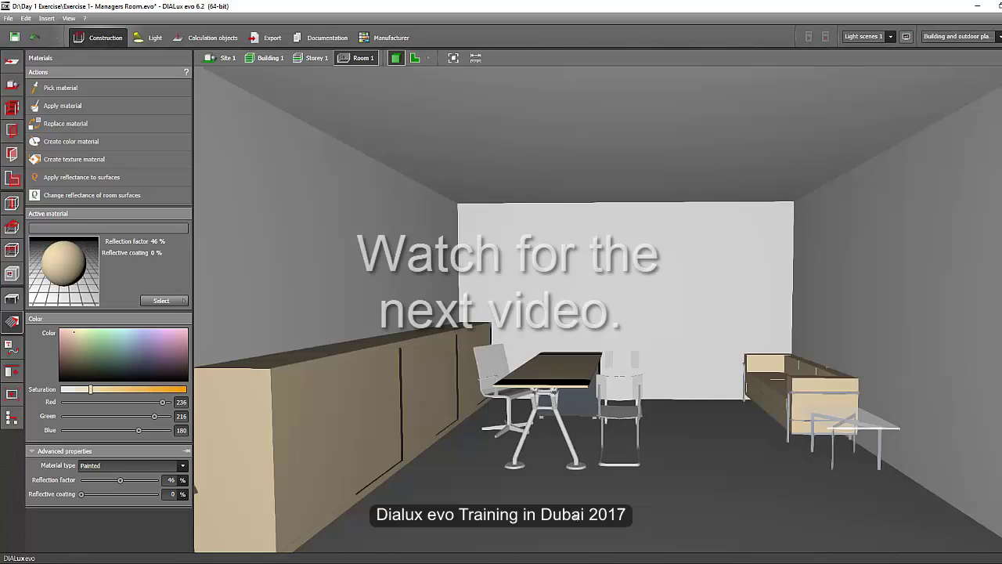